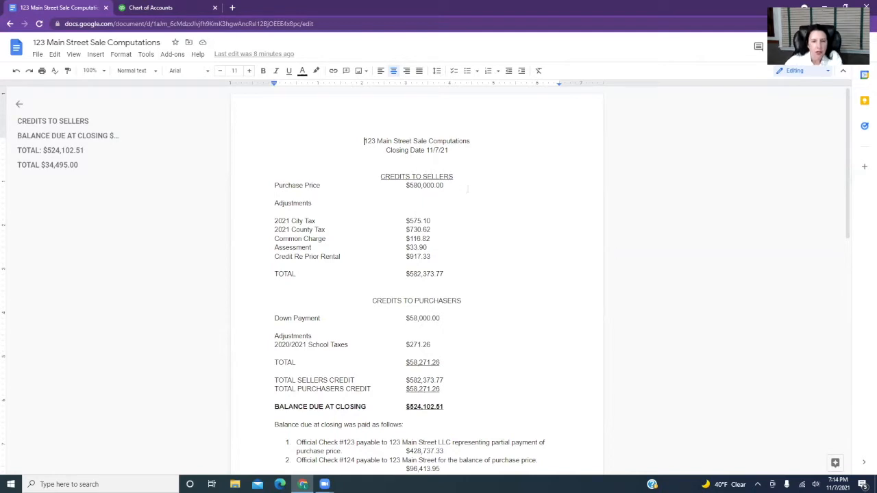
Check the purchase price in the sale computations and filter the QuickBooks chart of accounts by 123.
scroll(449, 179, "down", 1)
left_click(442, 140)
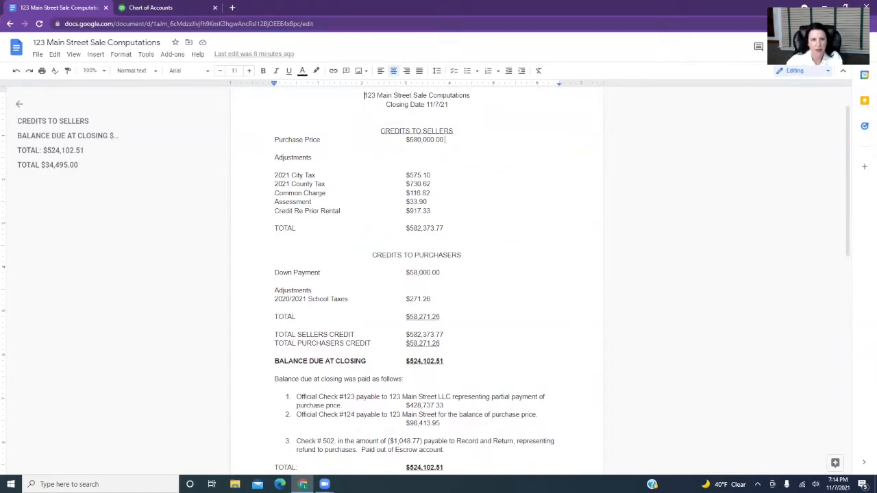
left_click(176, 8)
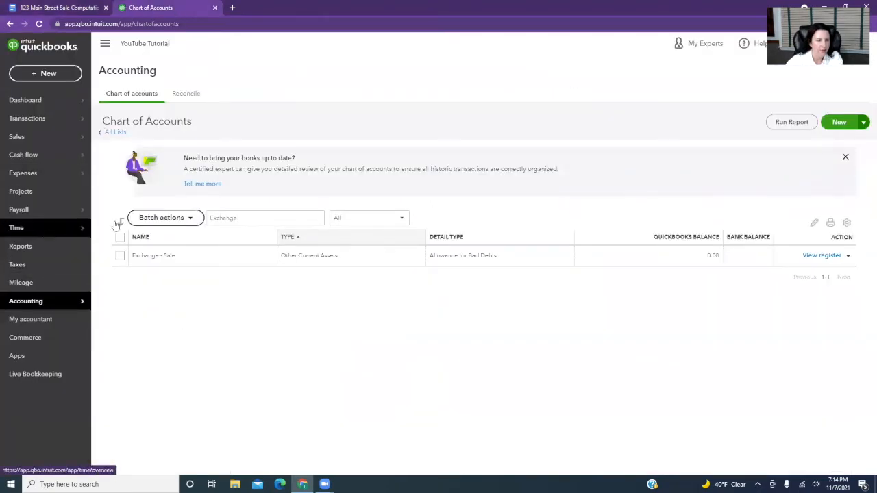
left_click_drag(254, 218, 184, 228)
type("123")
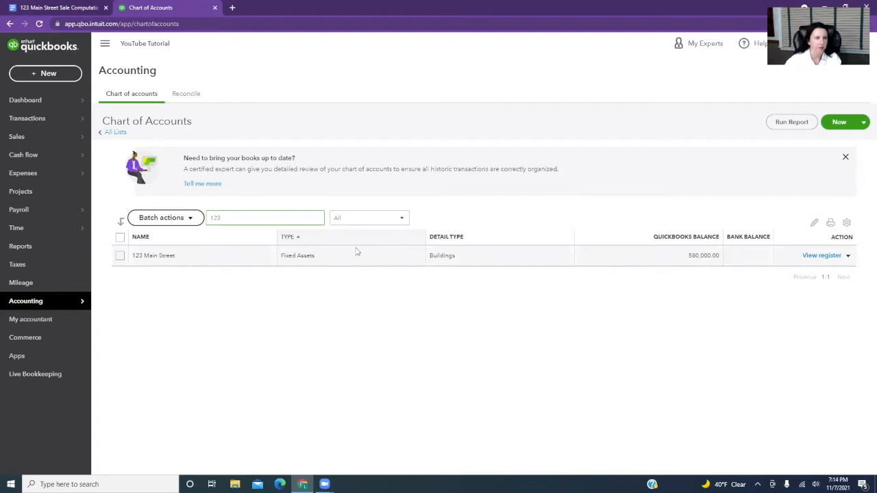
Return to the sale computations document and review the seller credits, school tax adjustment and total purchasers credit.
left_click(69, 11)
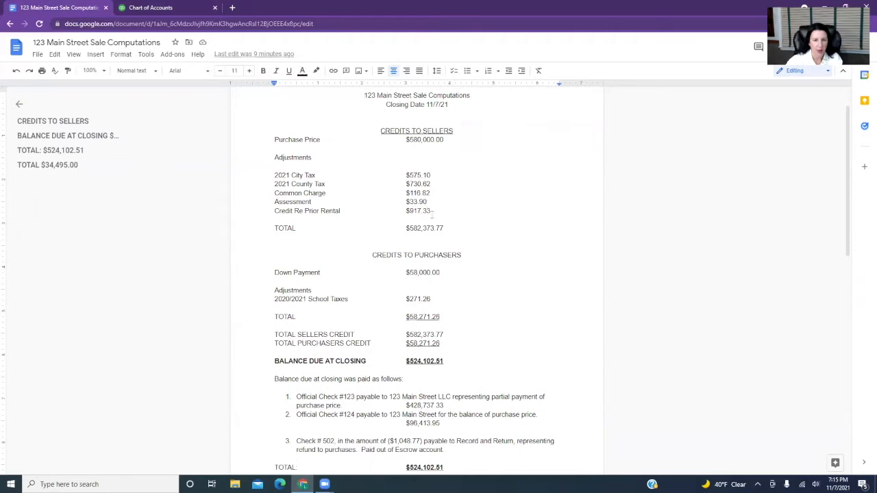
left_click(419, 212)
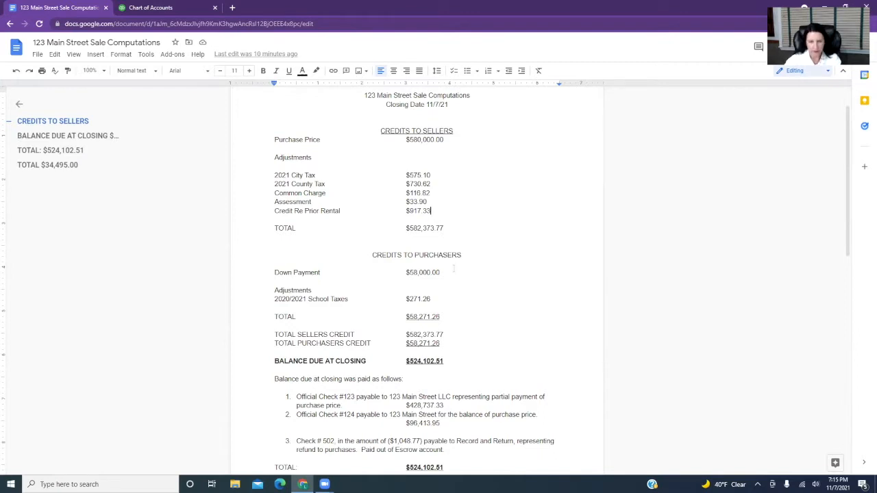
scroll(454, 270, "down", 3)
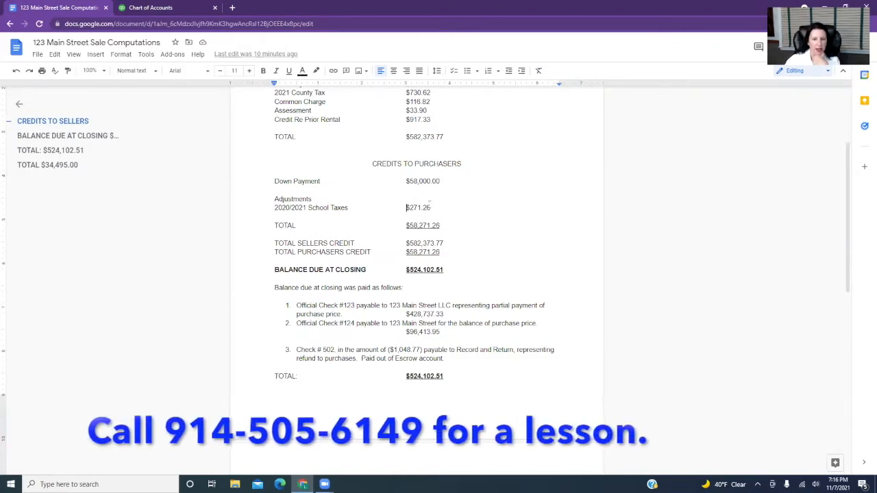
scroll(318, 132, "up", 1)
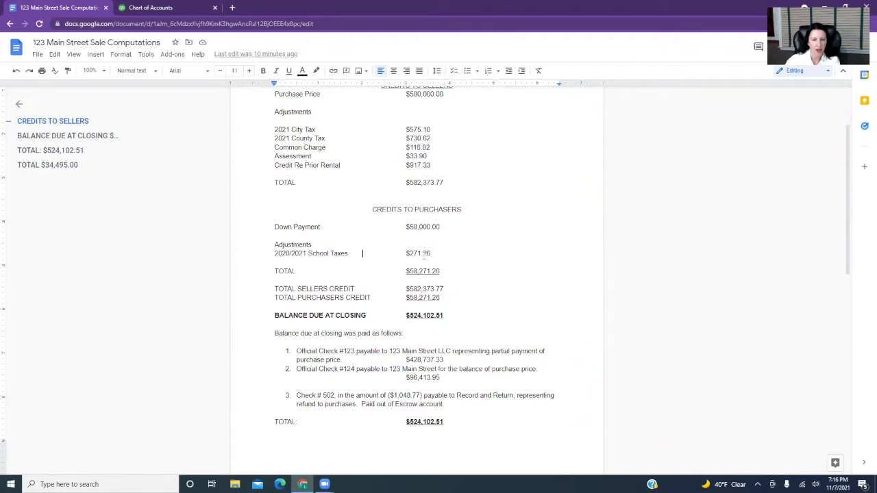
left_click_drag(406, 254, 437, 253)
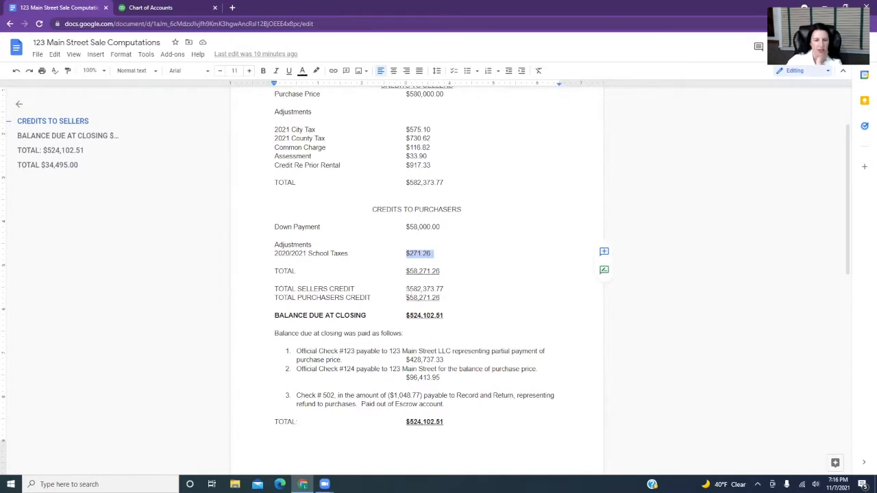
scroll(473, 294, "up", 3)
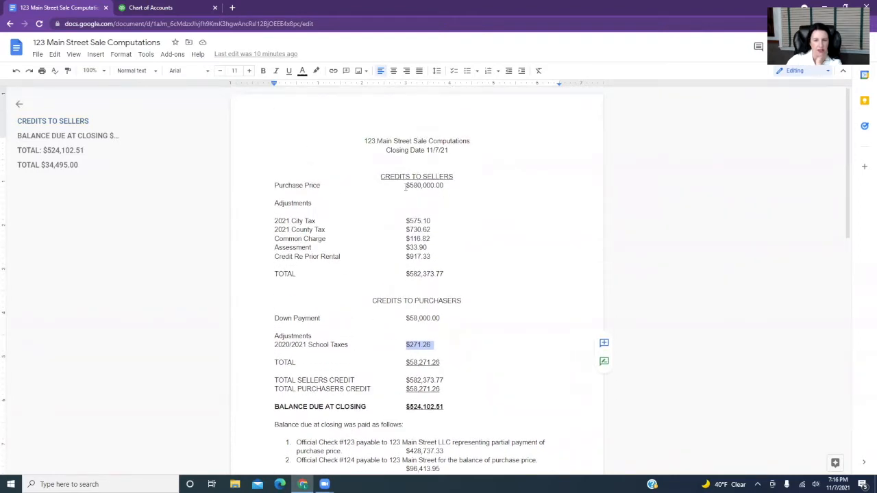
scroll(451, 274, "down", 3)
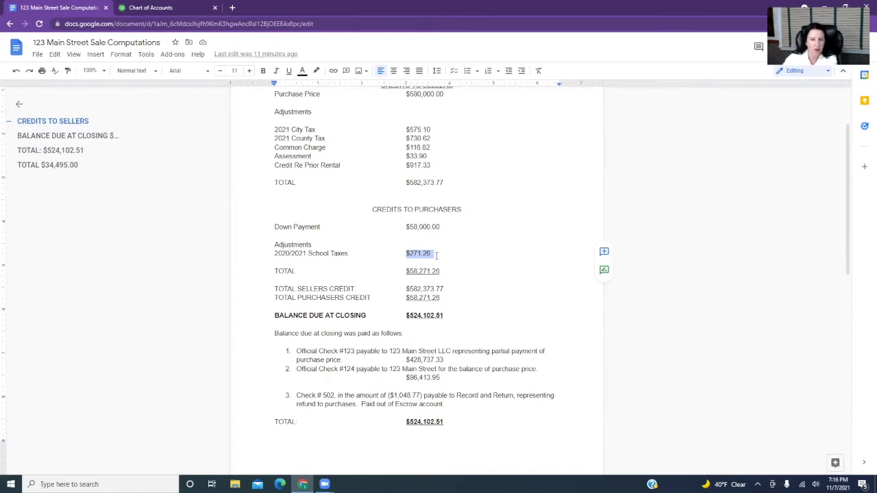
left_click(441, 297)
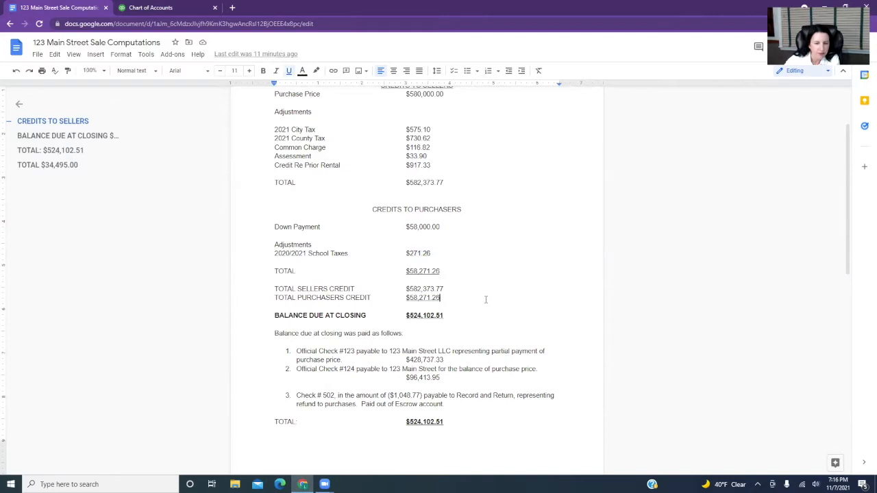
Review how the balance due at closing was paid and the items paid from the attorney's escrow account.
scroll(480, 298, "down", 1)
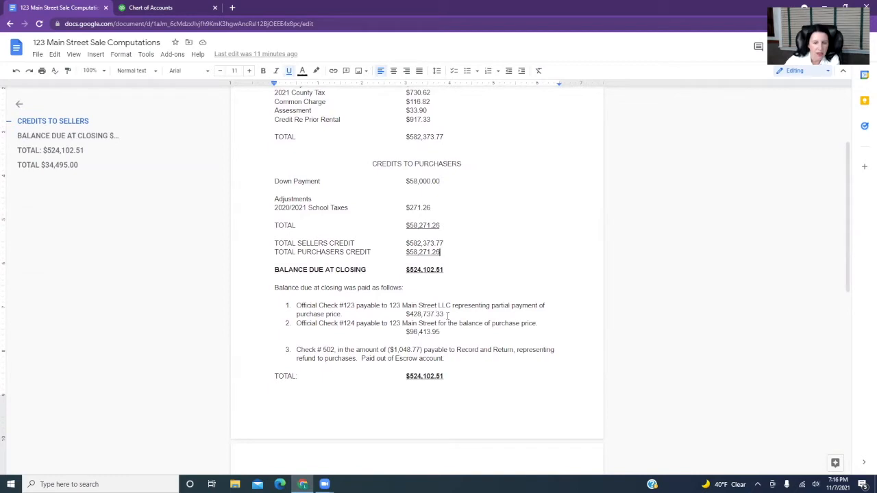
left_click_drag(413, 314, 456, 314)
left_click(456, 313)
left_click(442, 332)
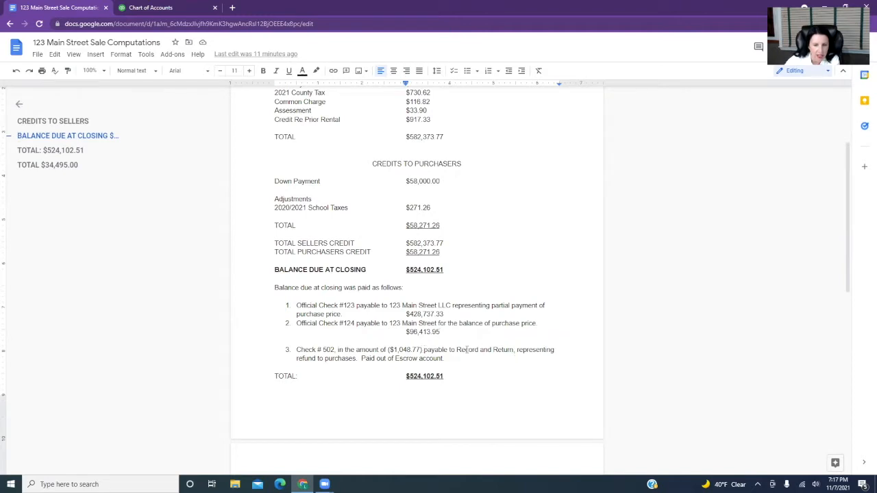
scroll(467, 346, "down", 3)
left_click(391, 259)
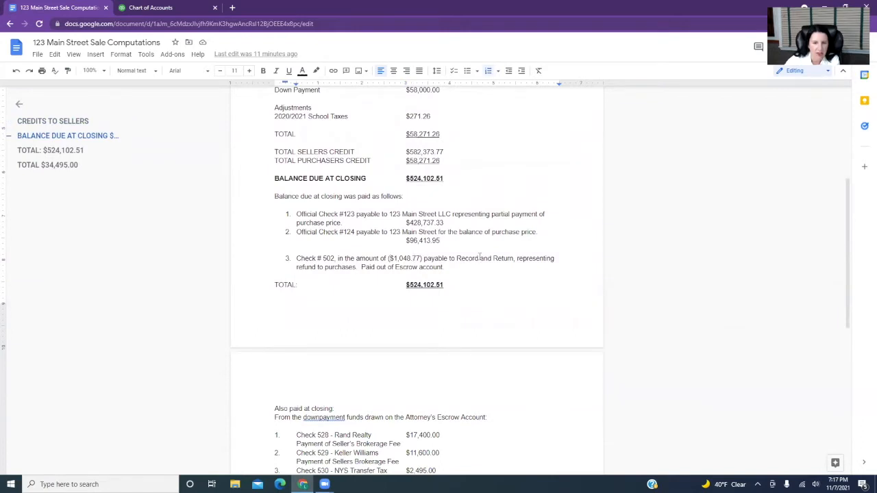
scroll(500, 286, "down", 3)
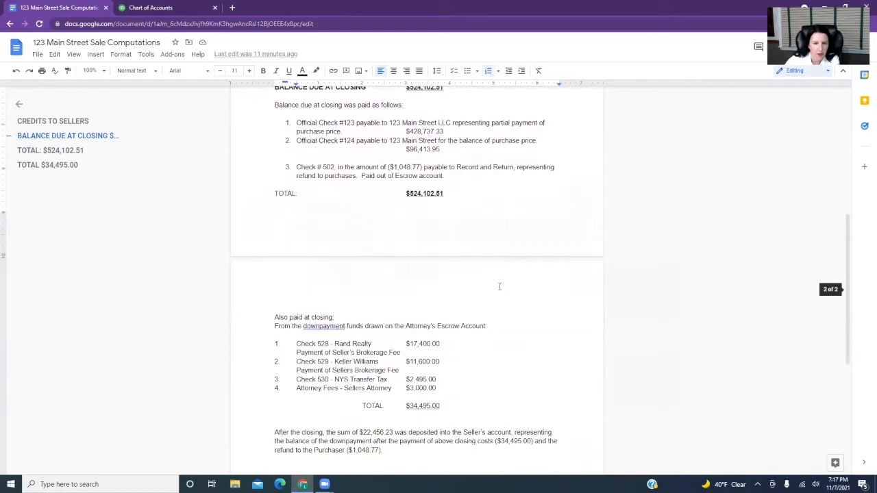
scroll(500, 286, "down", 1)
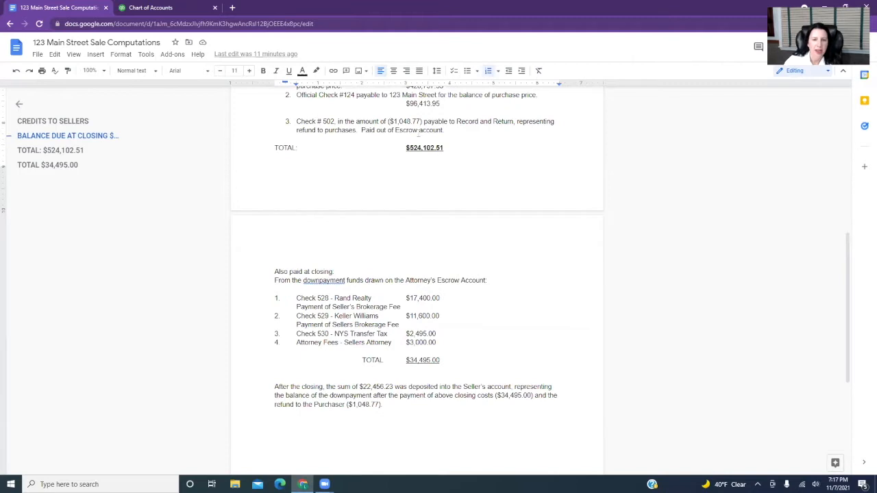
Add "which held the $58,000.00" after "Paid out of Escrow account" in the purchaser refund item.
left_click_drag(389, 121, 434, 123)
scroll(466, 187, "up", 2)
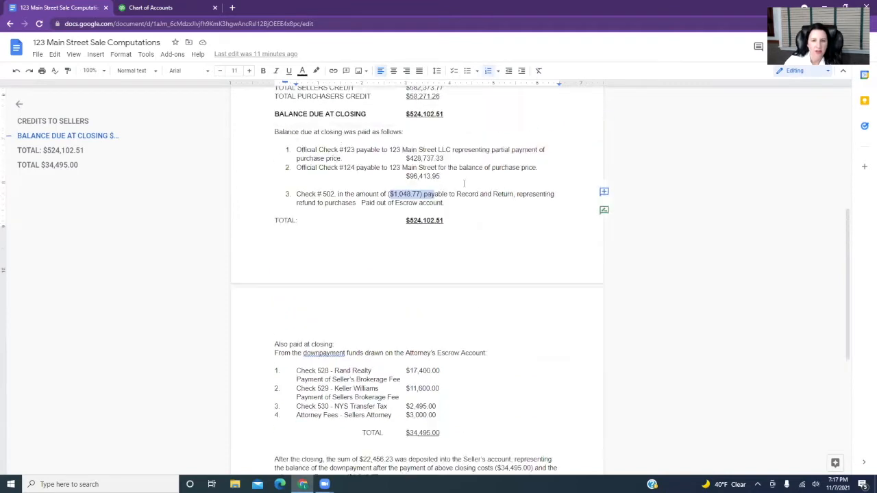
scroll(466, 188, "up", 1)
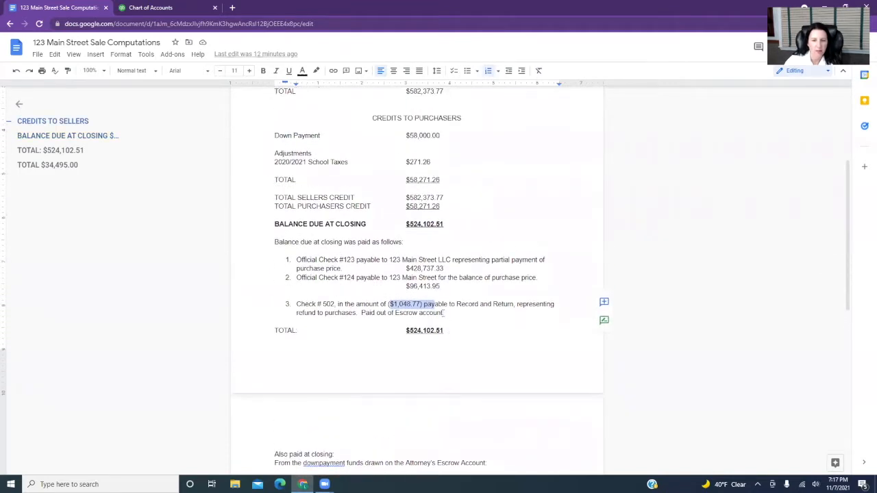
left_click(445, 312)
type(".which held the $58,000.00")
Review the closing costs paid from the downpayment funds, including the NYS transfer tax and the seller's attorney fees.
scroll(515, 343, "down", 2)
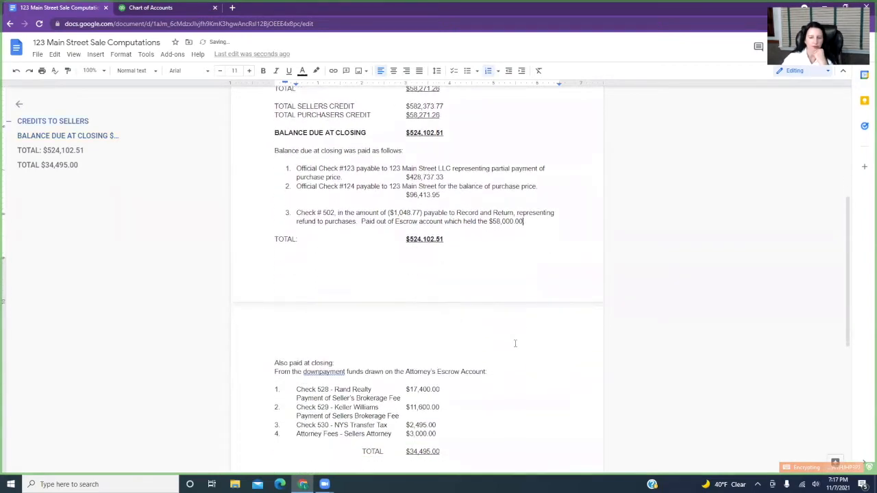
scroll(515, 344, "down", 2)
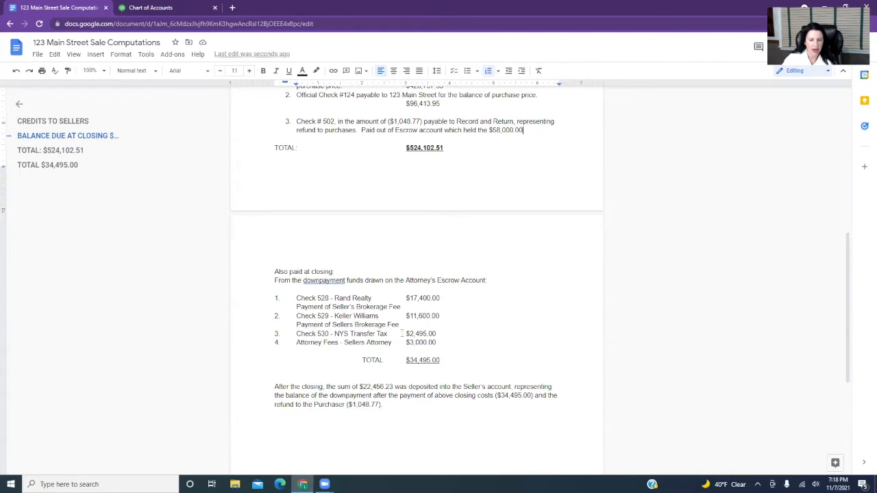
left_click_drag(403, 333, 459, 333)
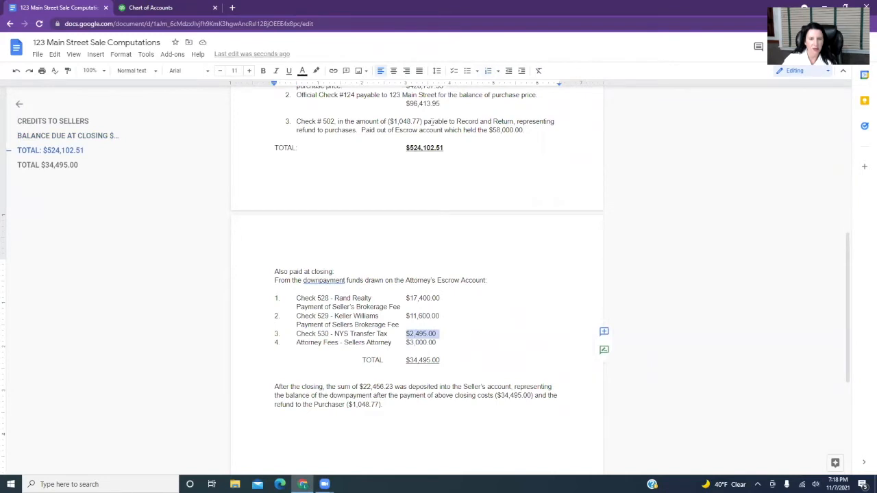
left_click(432, 121)
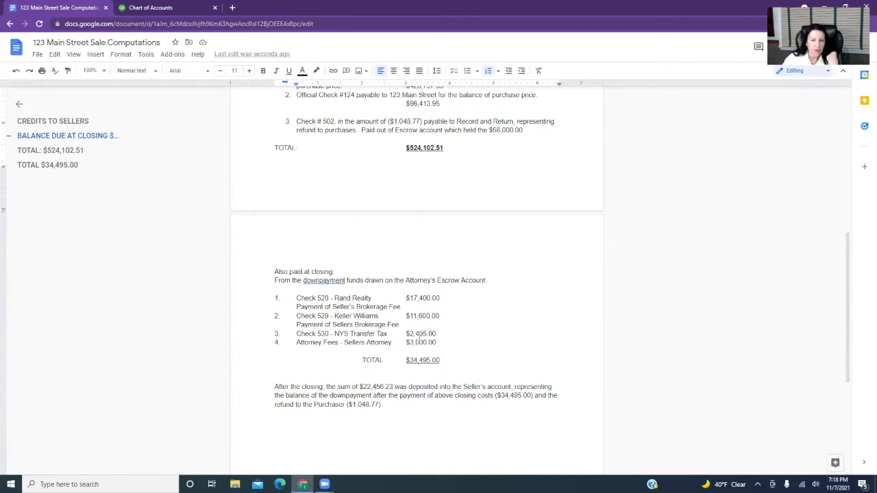
left_click(439, 342)
left_click_drag(439, 341, 446, 341)
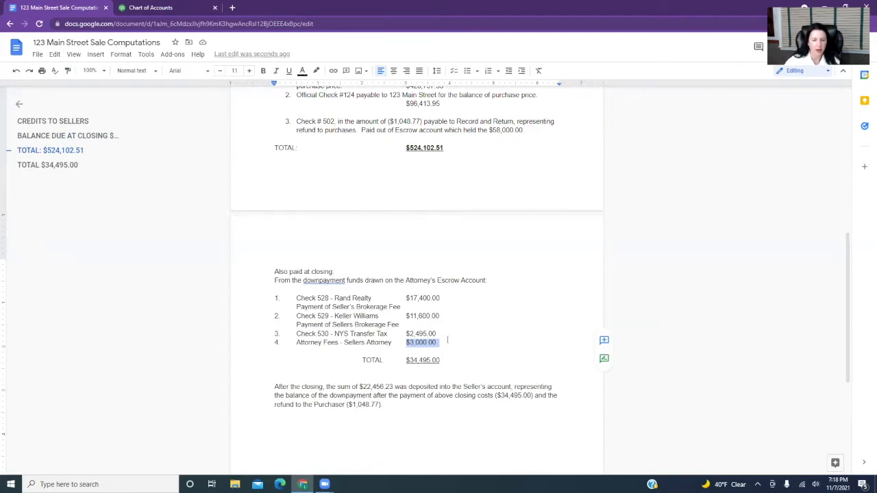
scroll(453, 339, "down", 1)
scroll(466, 339, "down", 1)
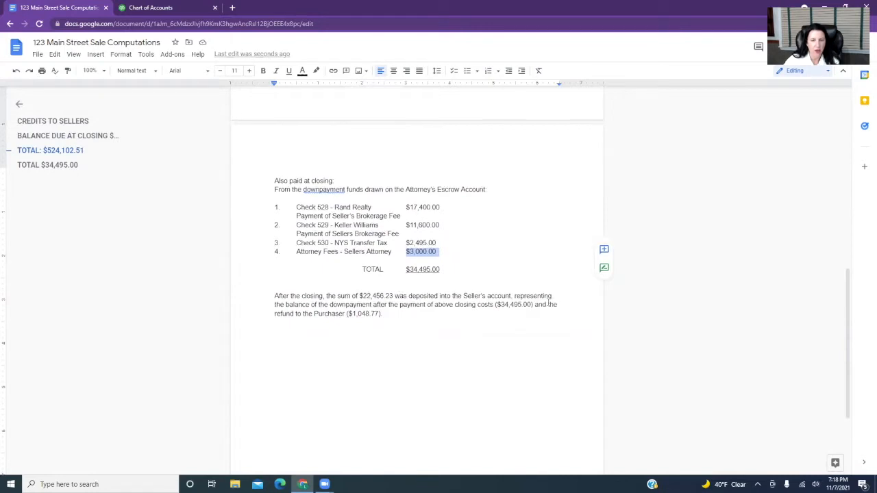
Examine the two official check amounts and the sum deposited into the seller's account after closing.
scroll(548, 304, "up", 2)
scroll(548, 302, "up", 1)
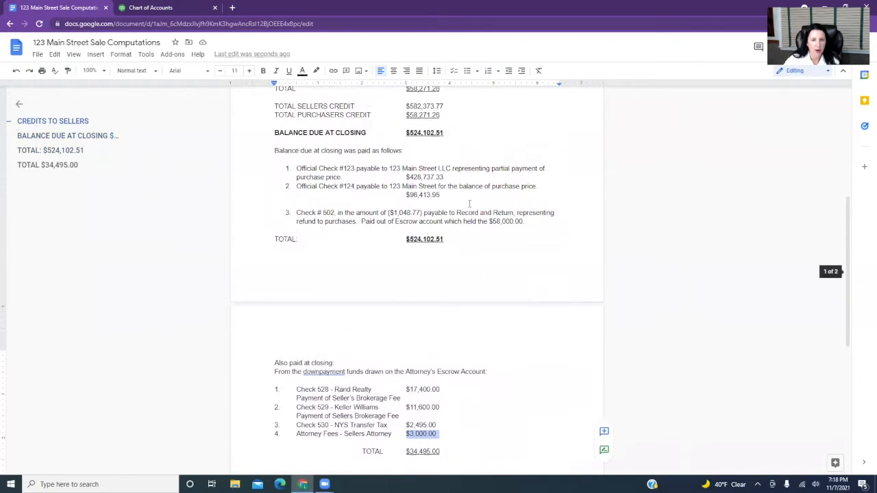
double_click(419, 177)
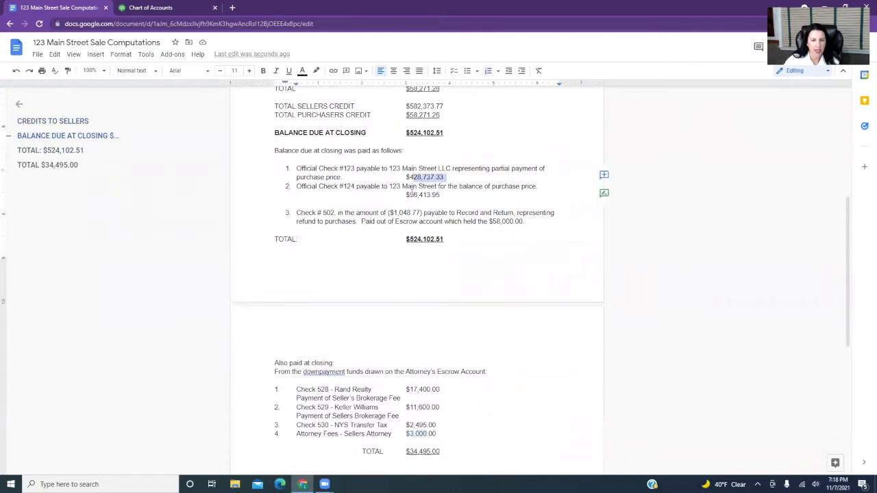
left_click_drag(406, 195, 440, 195)
scroll(477, 273, "down", 1)
scroll(477, 274, "down", 1)
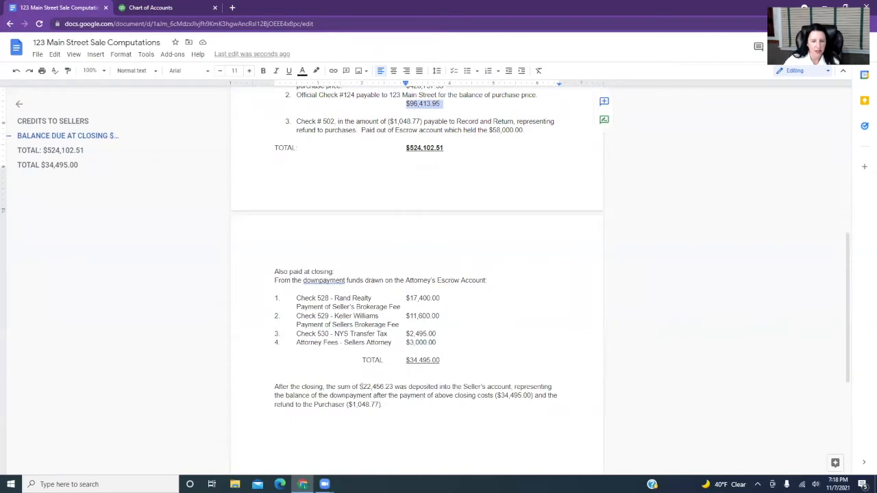
left_click_drag(359, 388, 398, 387)
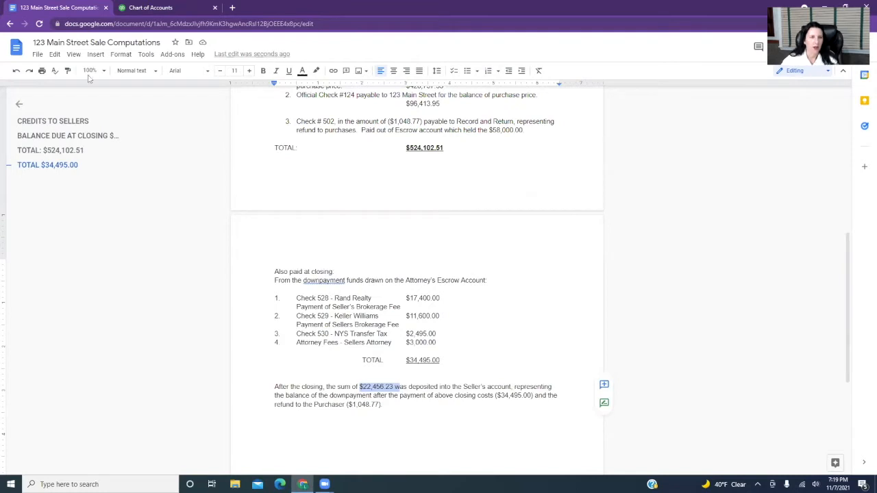
Switch to QuickBooks, reopen the chart of accounts and filter it by "prop" to find the property tax account.
left_click(141, 8)
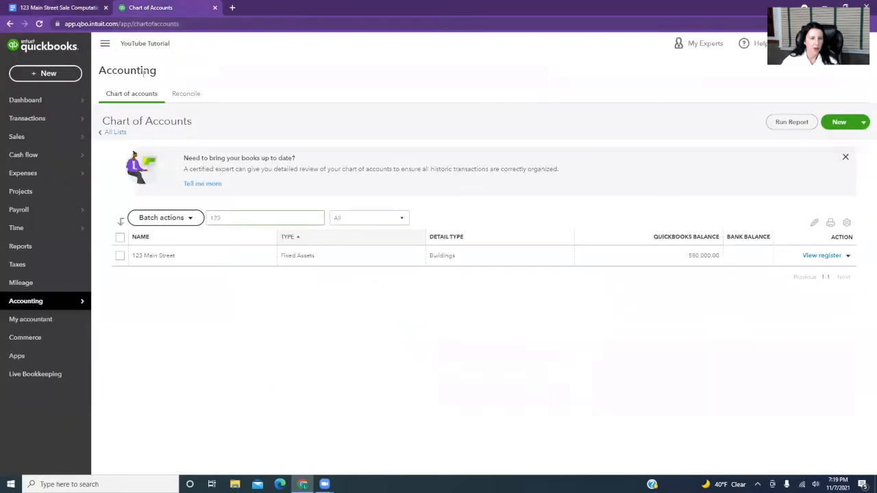
left_click(53, 248)
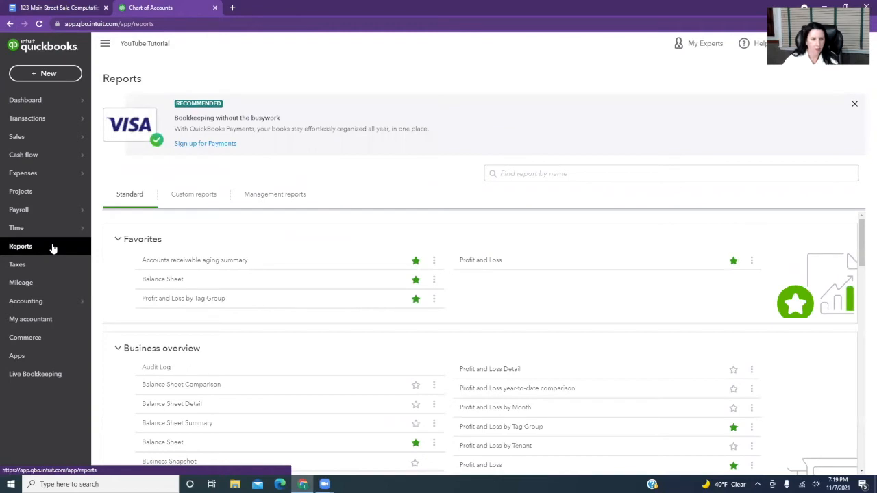
mouse_move(71, 302)
left_click(119, 300)
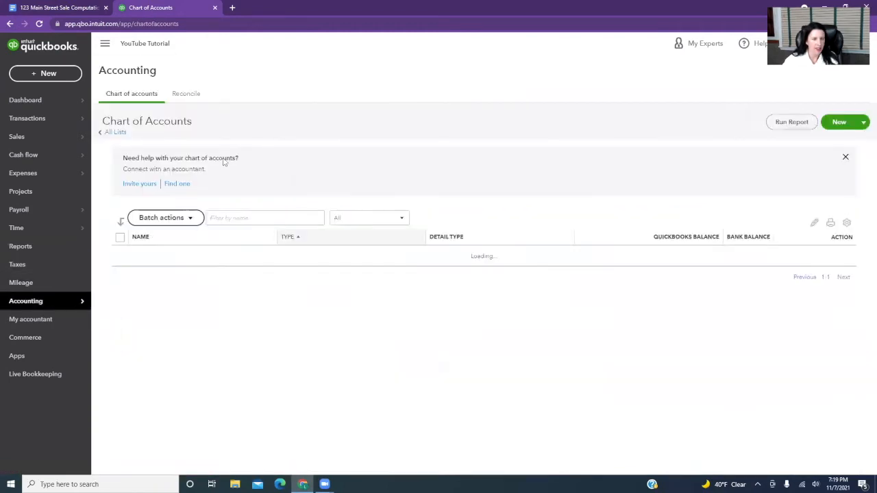
left_click(216, 218)
type("prop")
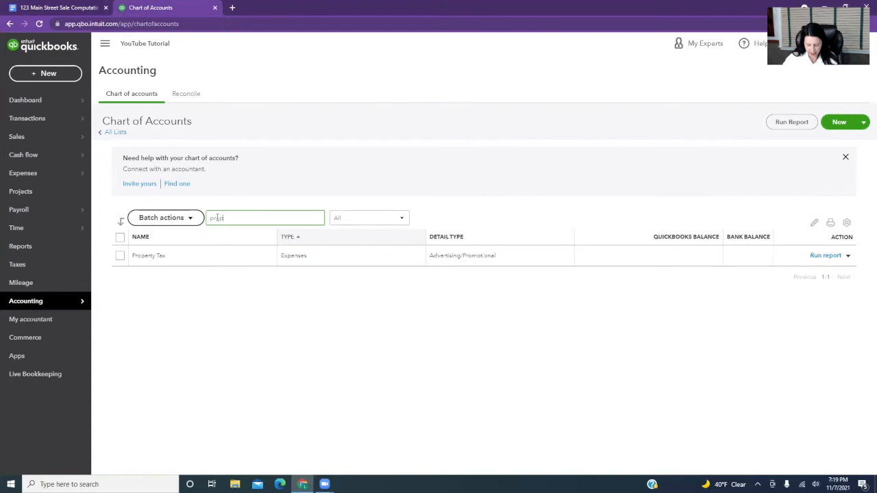
Filter the chart of accounts for the school taxes account.
key("BackSpace")
key("BackSpace")
key("BackSpace")
key("BackSpace")
type("sc")
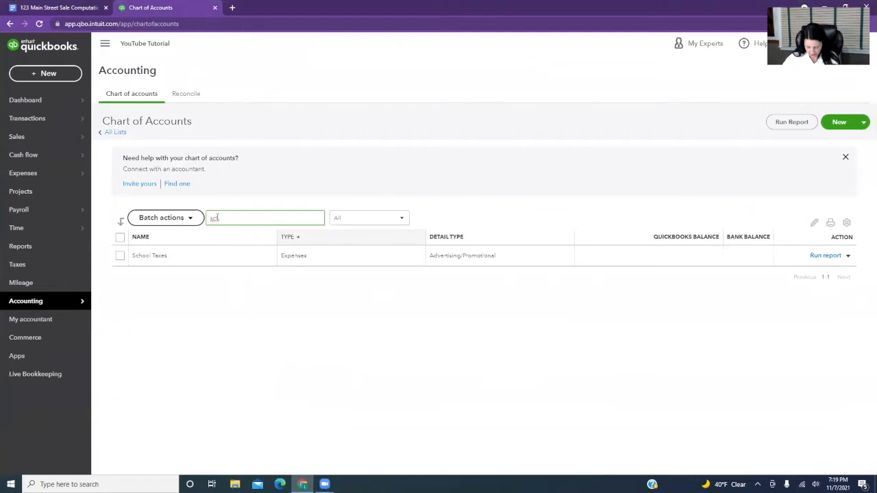
Filter the chart of accounts for the HOA account, and clear the name filter.
key("BackSpace")
key("BackSpace")
type("hoa")
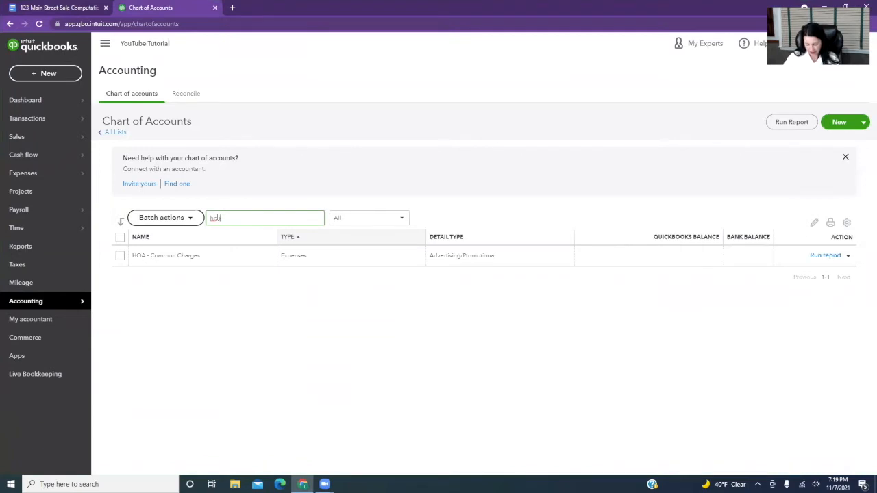
key("BackSpace")
key("BackSpace")
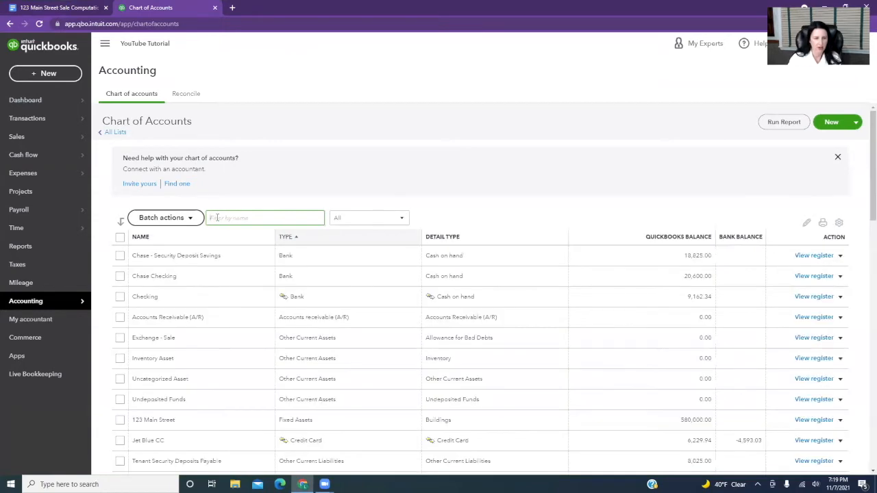
Filter the chart of accounts by "rea" to find the real estate commission account, and clear the name filter.
type("rea")
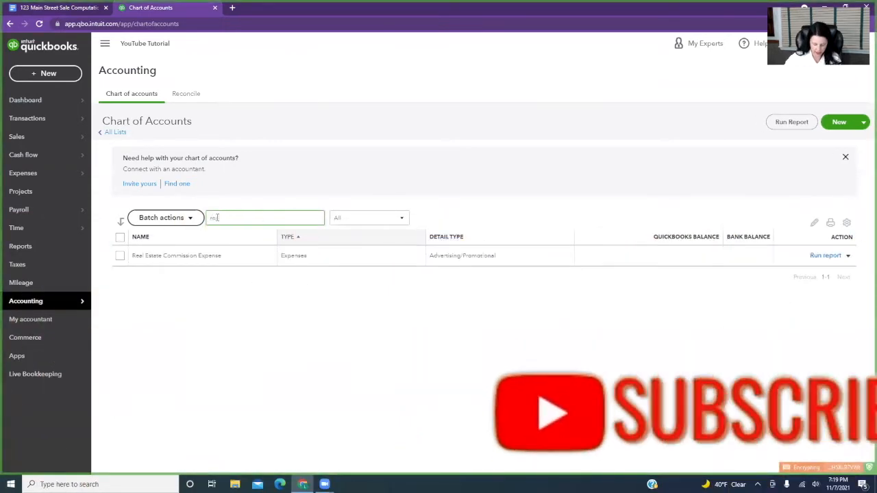
key("BackSpace")
key("BackSpace")
key("BackSpace")
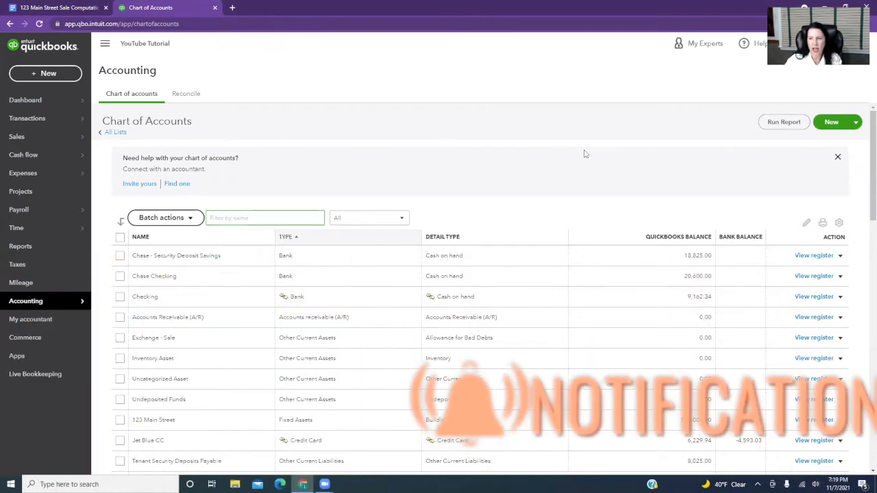
Create a new account of type Expenses named Recording Fees Expense and save it.
left_click(827, 126)
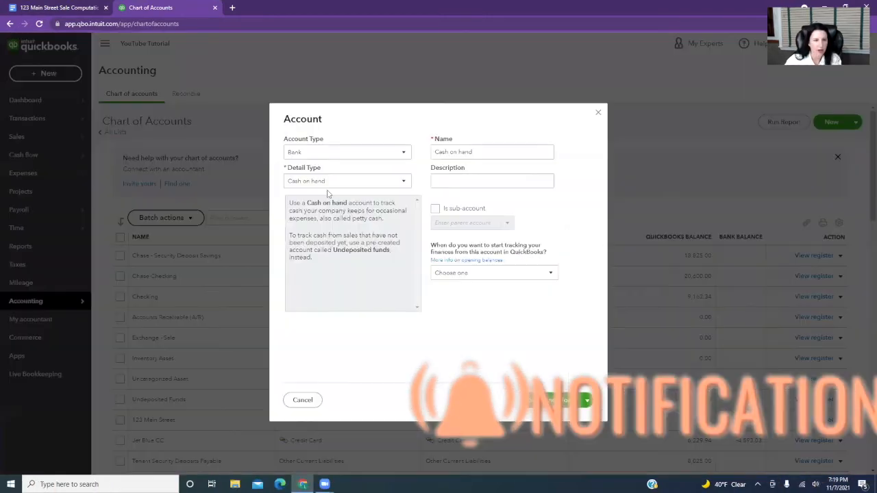
left_click(307, 157)
scroll(328, 274, "down", 2)
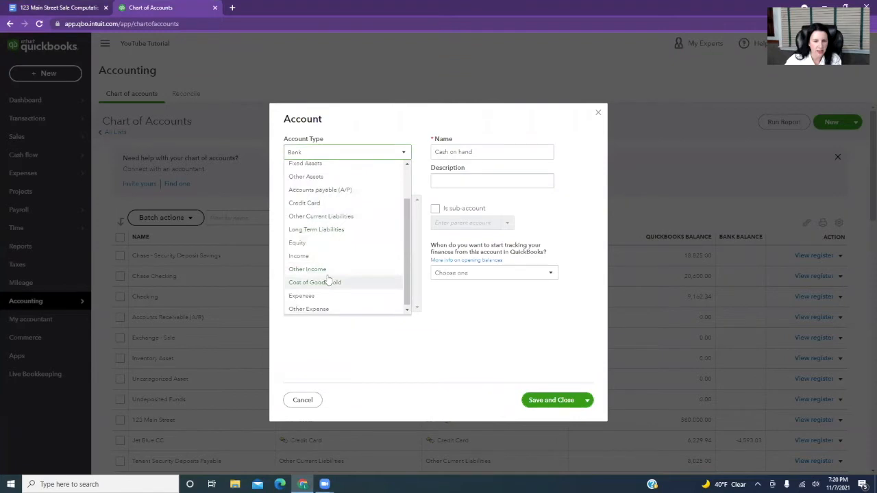
left_click(302, 296)
triple_click(510, 152)
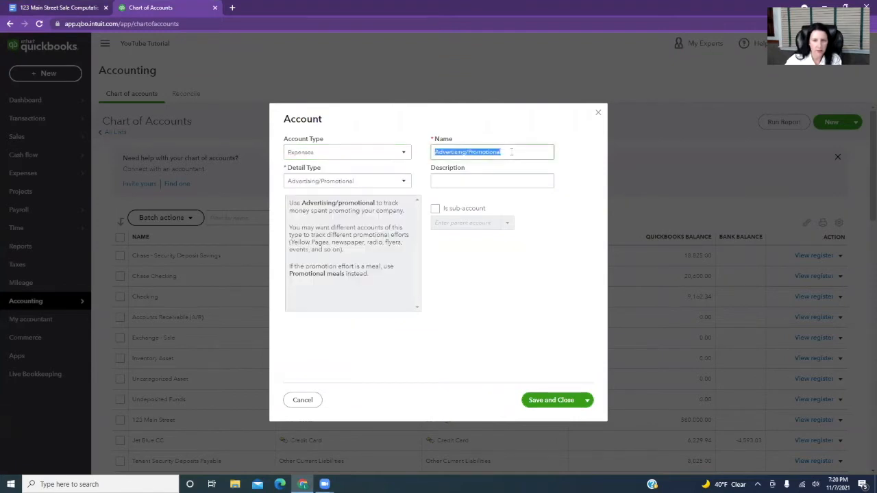
type("Recording")
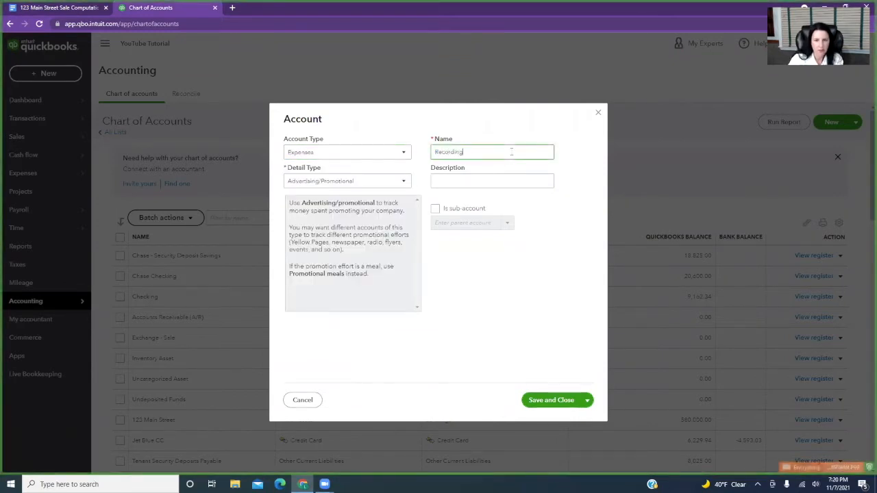
type(" Hees Expense")
left_click(559, 400)
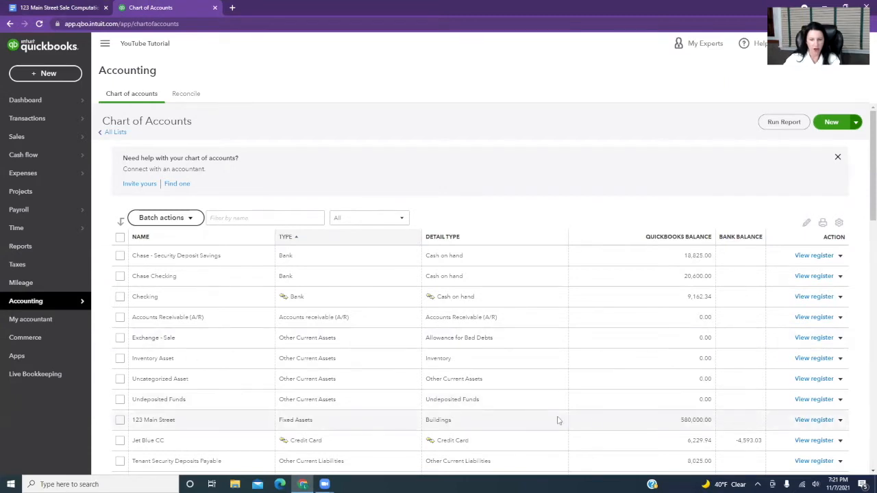
In the 123 Main Street asset register, record and save a journal entry decreasing the asset by 580,000 against the Exchange - Sale account.
left_click(813, 420)
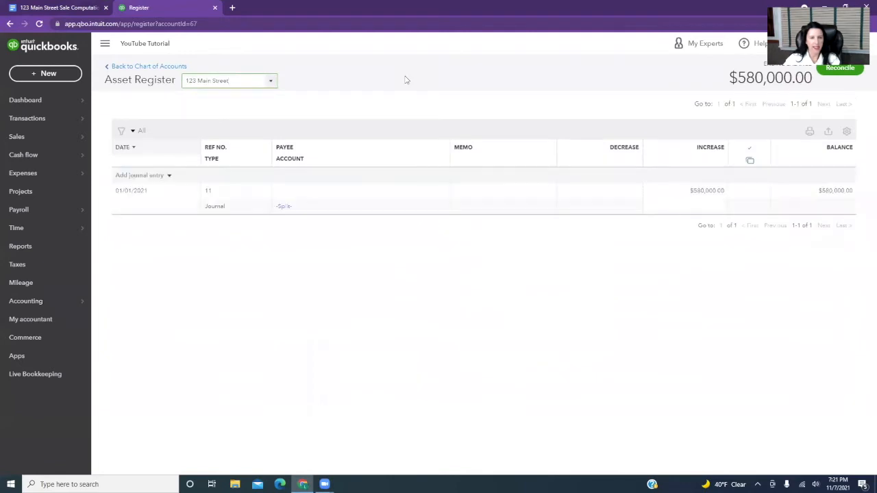
left_click(136, 176)
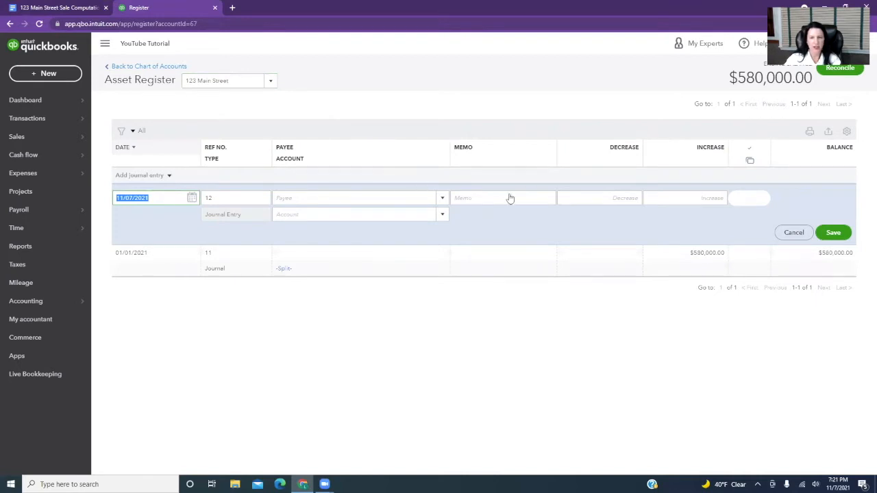
left_click(615, 197)
type("5600")
type("0000")
key("Tab")
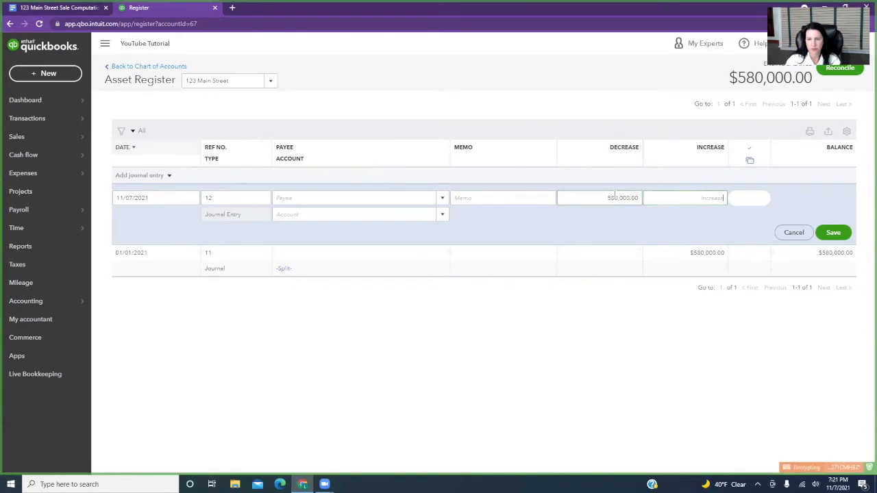
key("Tab")
type("Ex")
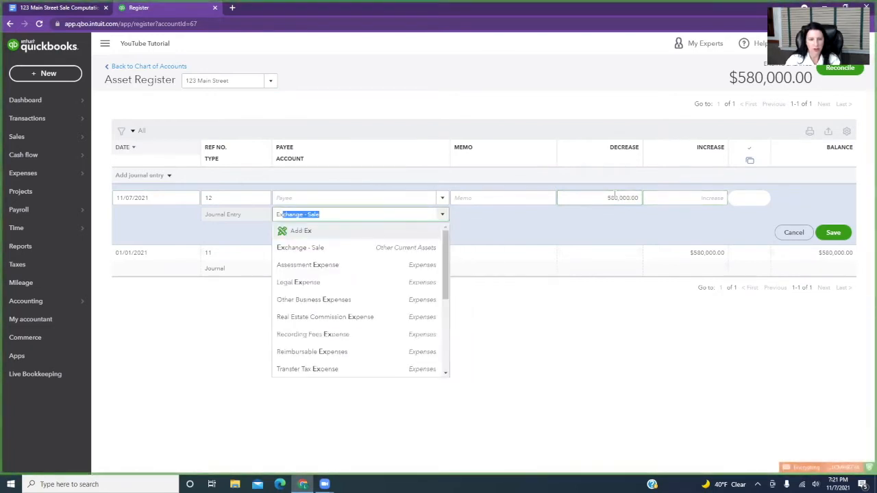
left_click(415, 248)
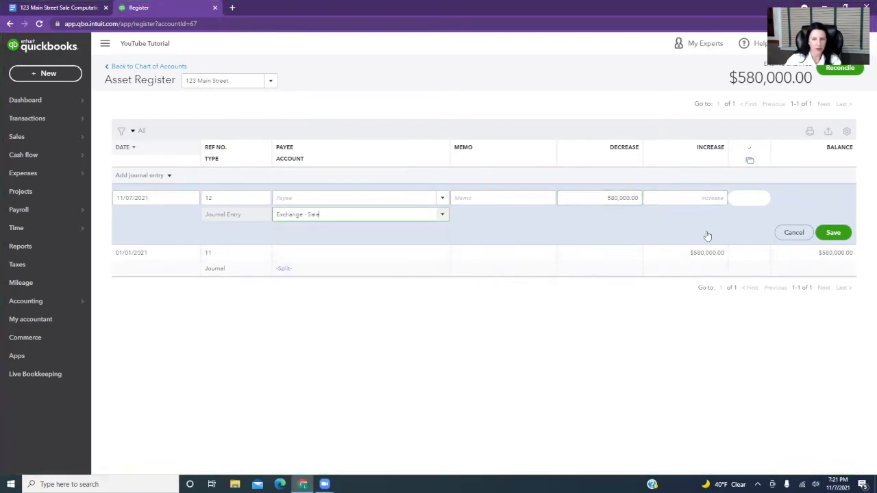
left_click(836, 233)
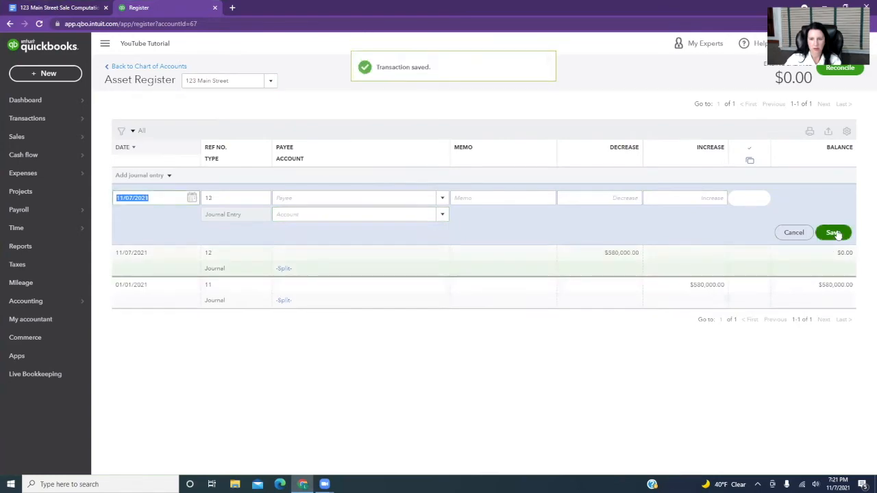
Switch to the sale computations in Google Docs and mark the purchase price amount as handled with a red x beside it.
left_click(39, 7)
scroll(442, 230, "up", 5)
left_click(446, 185)
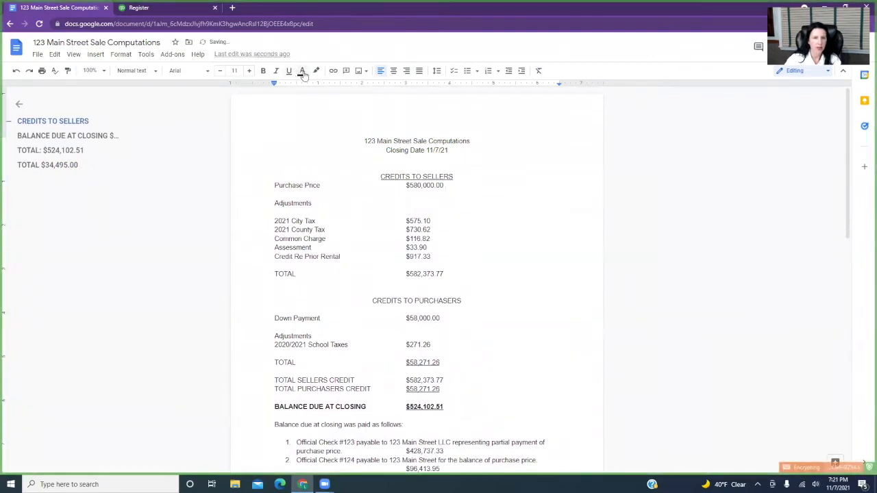
left_click(303, 70)
left_click(315, 128)
type("x")
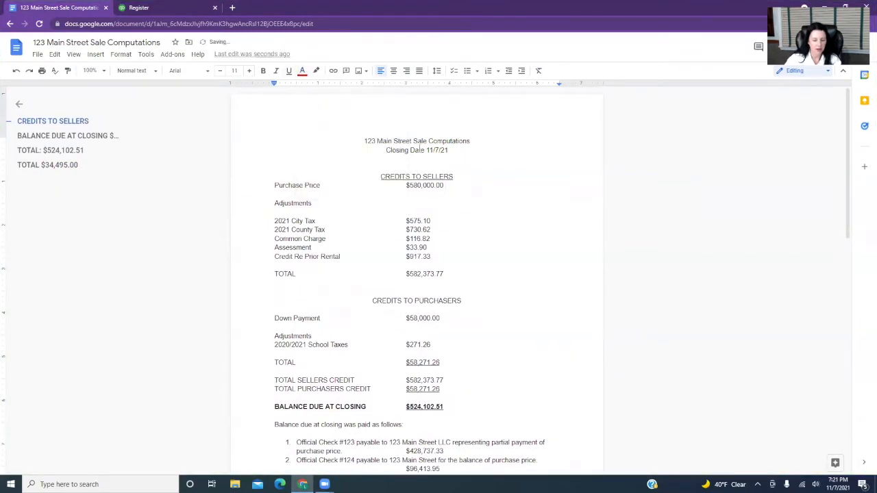
double_click(434, 220)
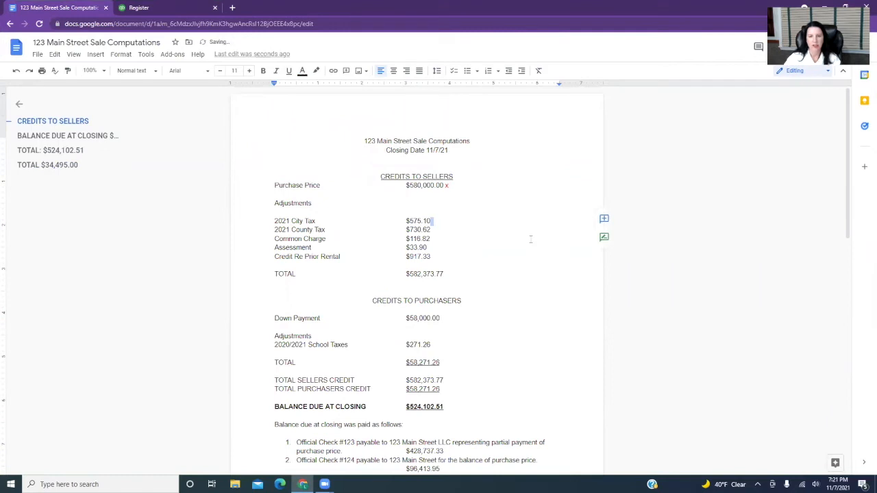
left_click(454, 221)
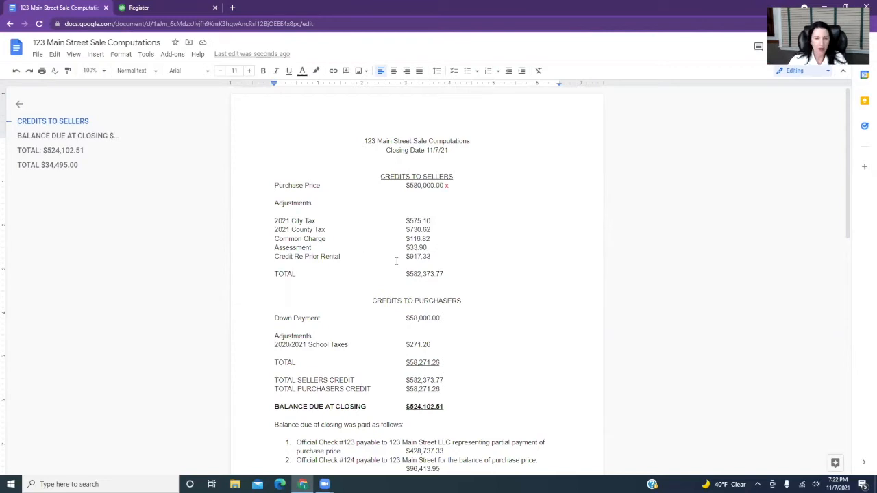
Switch to QuickBooks and start a new journal entry dated 11/7/21.
left_click(168, 11)
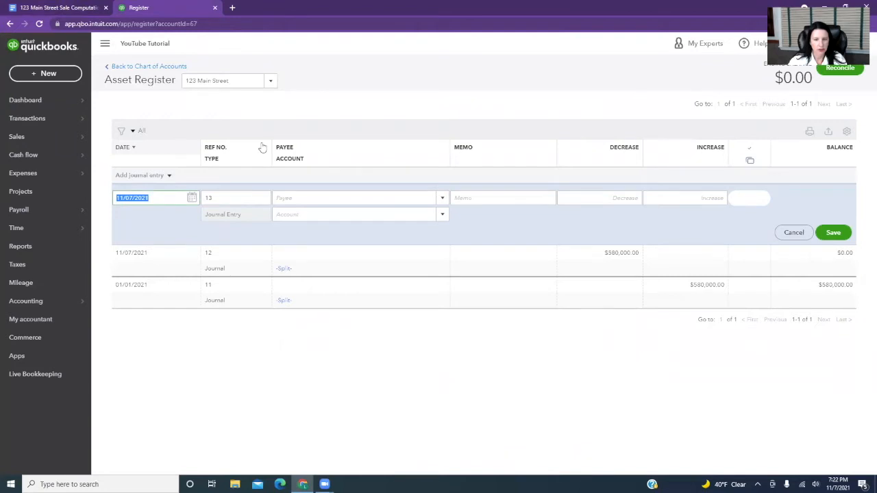
left_click(67, 81)
left_click(356, 160)
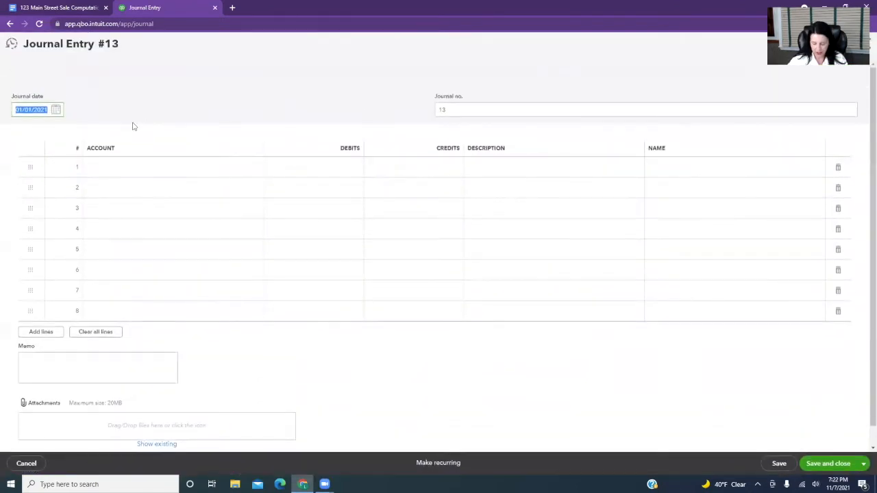
type("11")
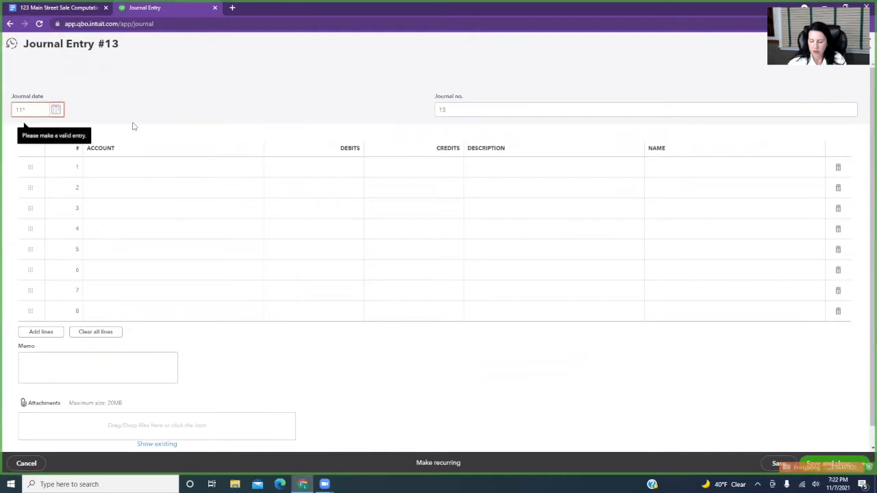
type("/7/21")
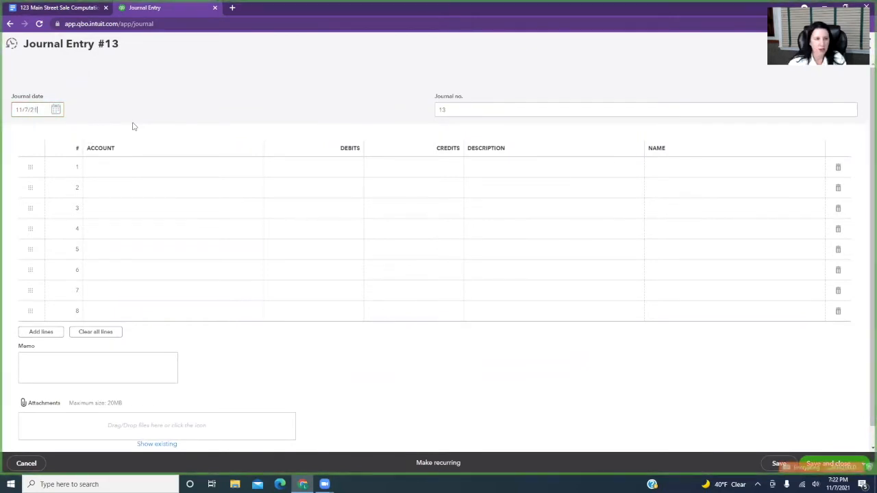
On the journal entry's first line, credit the Property Tax account 575.10.
left_click(152, 172)
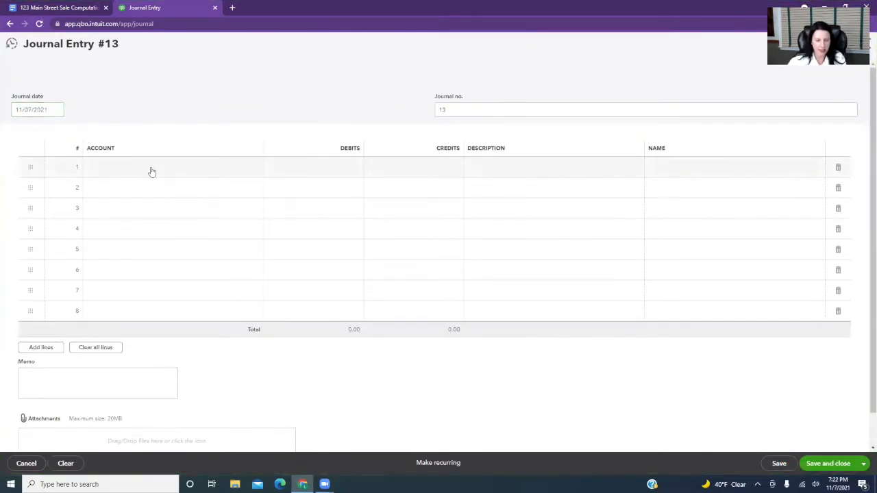
left_click(152, 167)
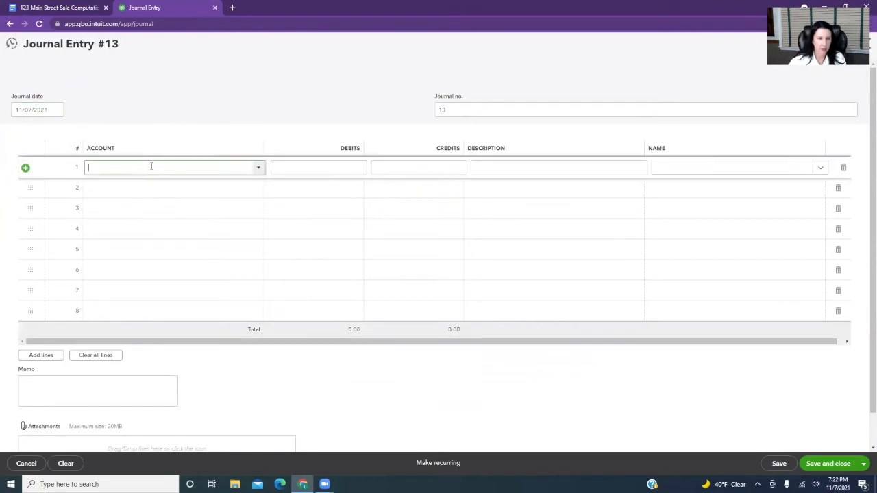
type("Property Tax")
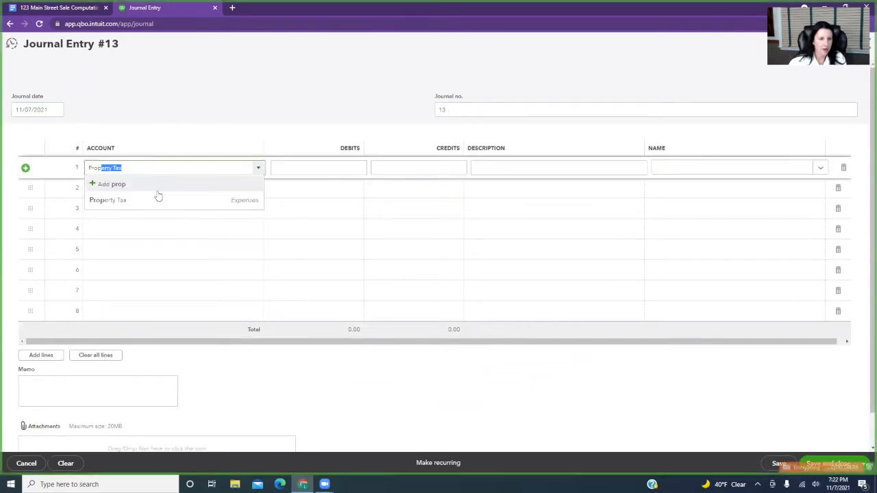
left_click(157, 196)
left_click(449, 168)
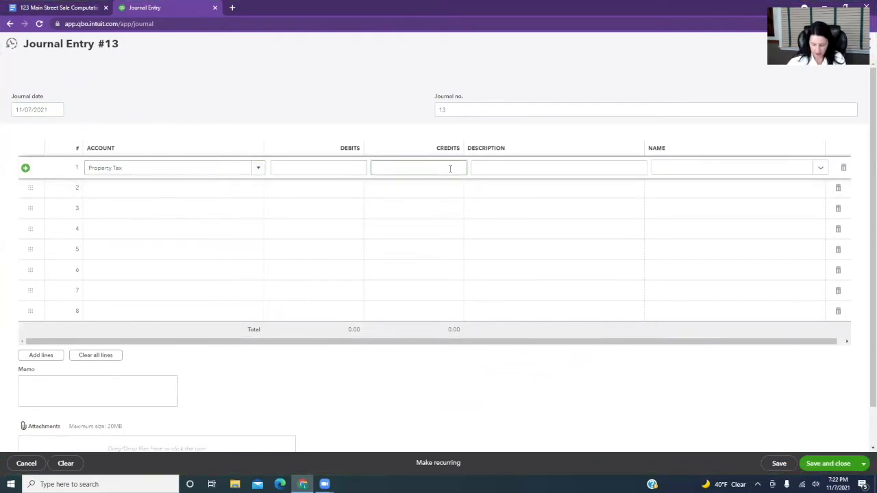
type("575.10")
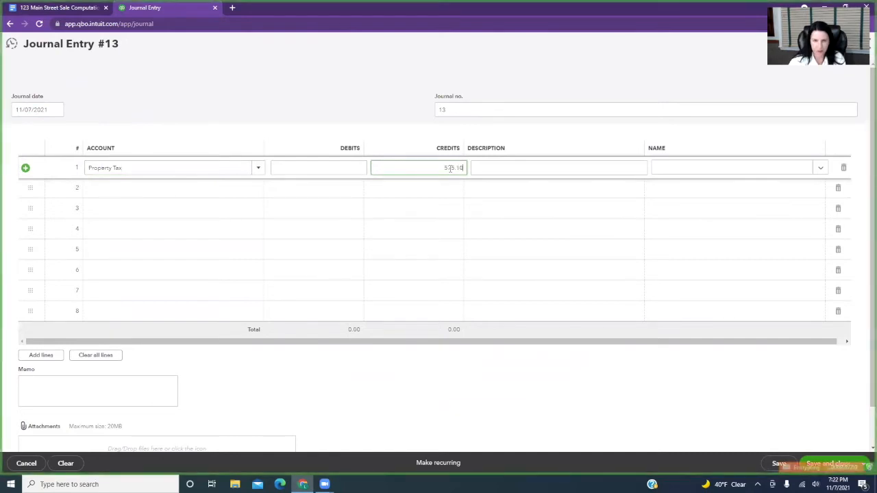
key("Tab")
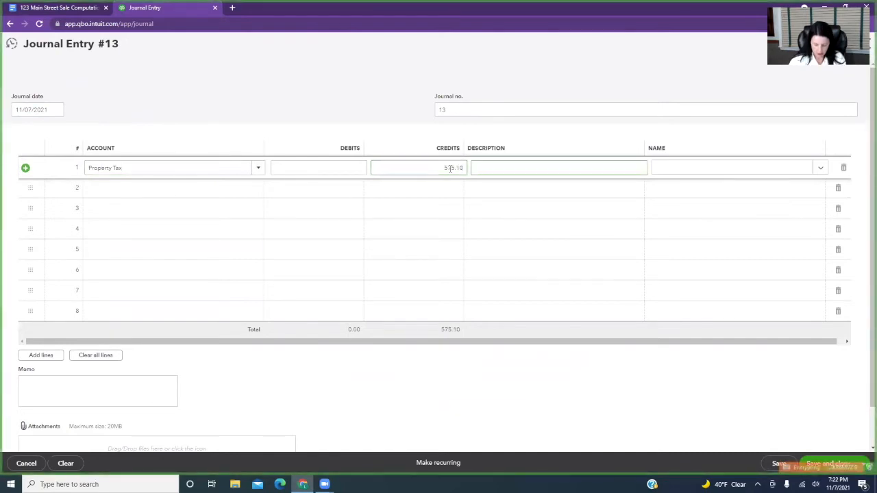
Describe the first journal line as "Closing Statement Credit to Seller".
type("Closing")
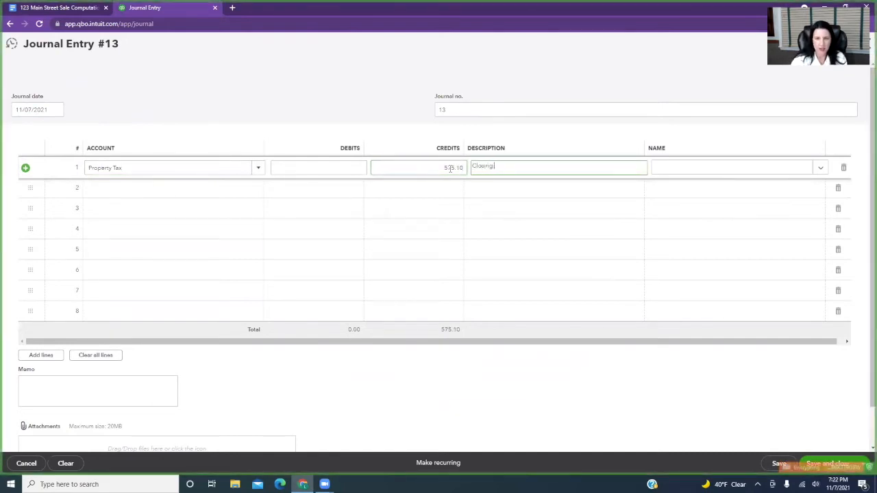
type(" Statement")
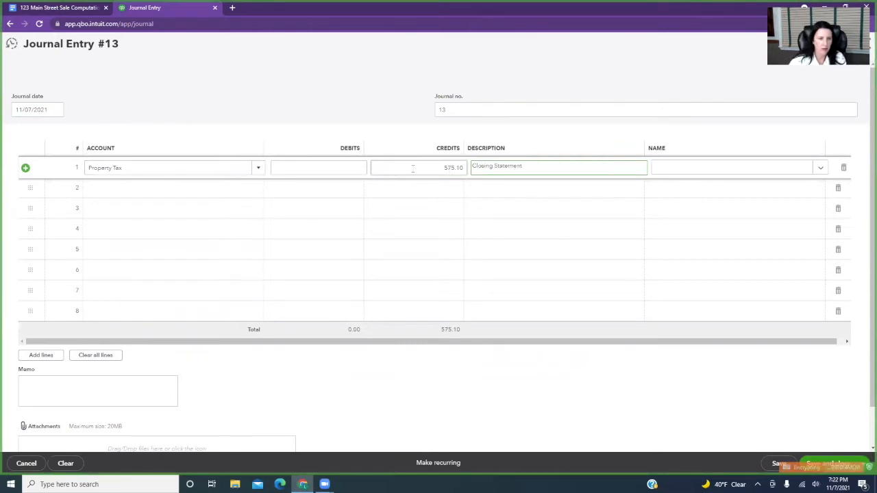
type(" C")
type("redt")
type("it to Seller")
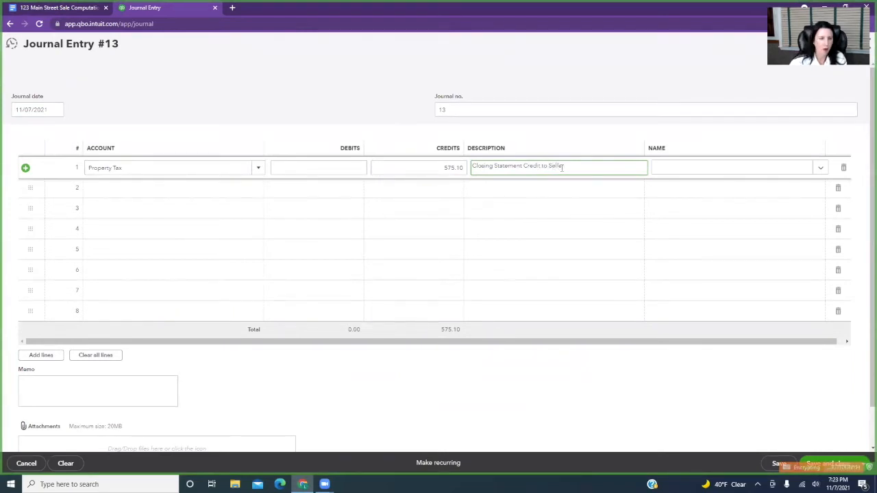
On the journal entry's second line, credit the Property Tax account 730.62.
left_click(216, 187)
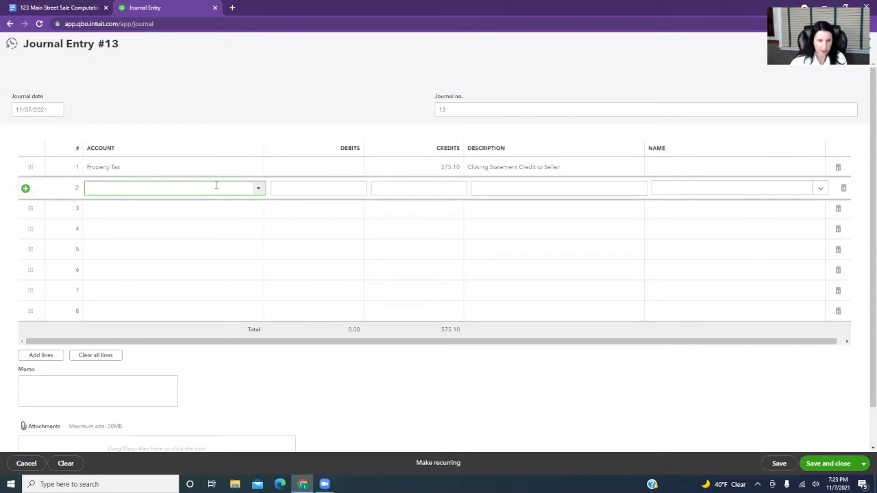
type("prop")
key("Tab")
key("Tab")
key("Tab")
key("shift+Tab")
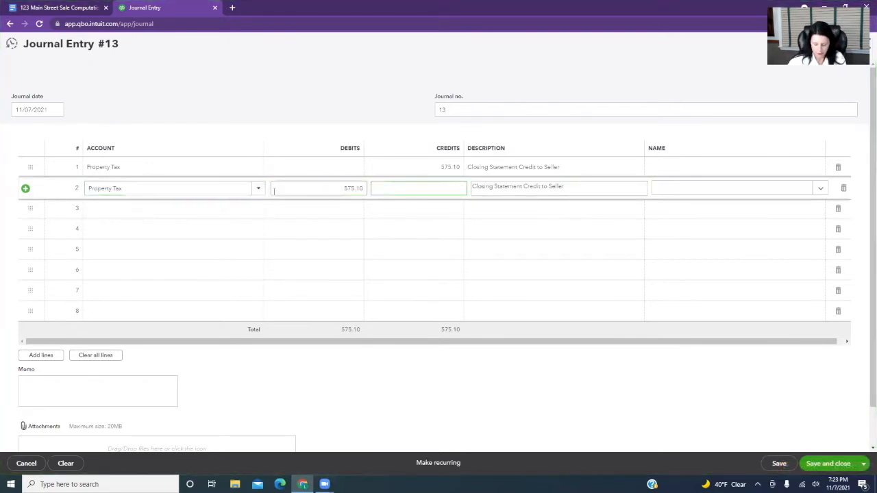
type("730.62")
key("Tab")
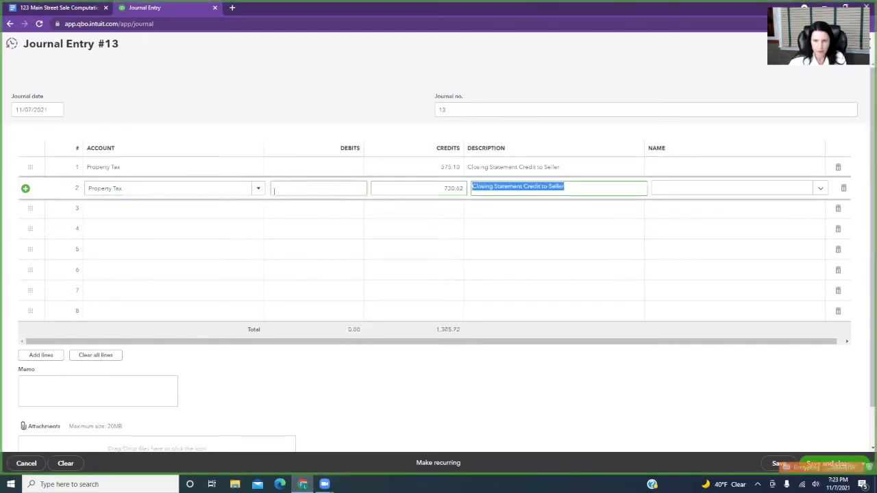
Prefix the second line's description with "County" and the first line's description with "2021 City".
left_click(472, 186)
type("County")
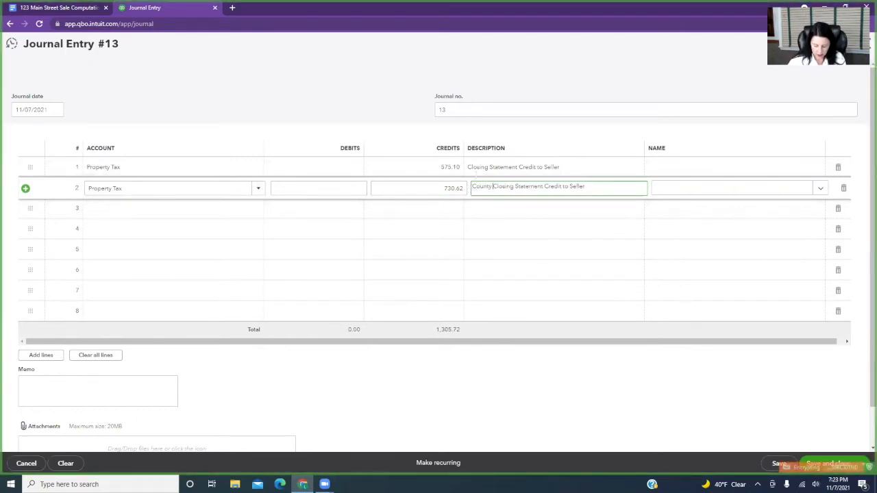
left_click(471, 167)
left_click(471, 168)
type("2021 ")
type("City ")
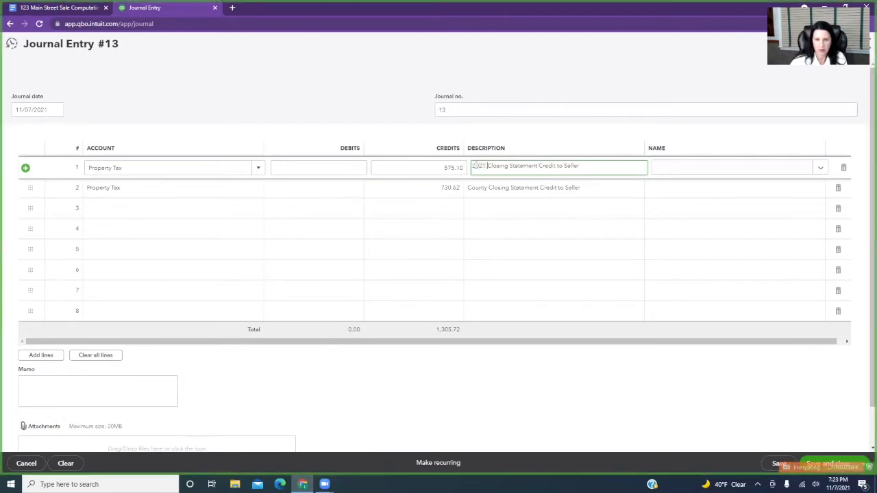
type("Tax")
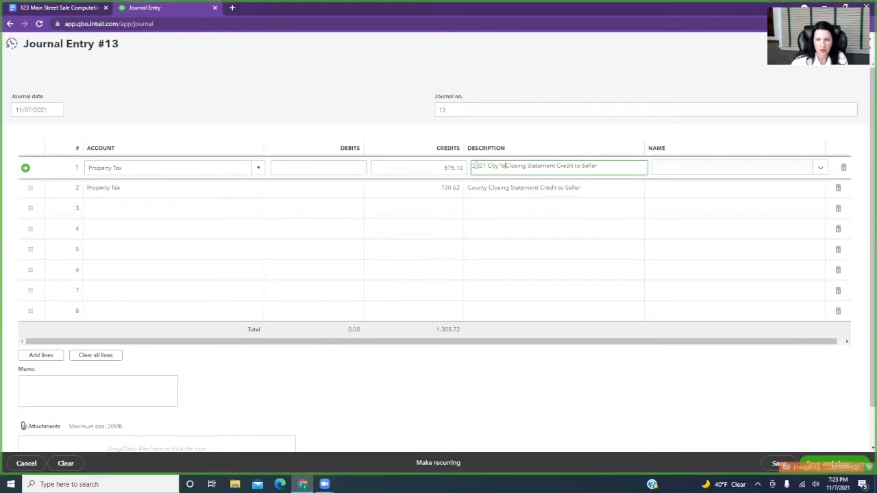
Complete the first line's description prefix as "2021 City Tax" and add "2021" before "County" in the second line's description.
left_click(469, 190)
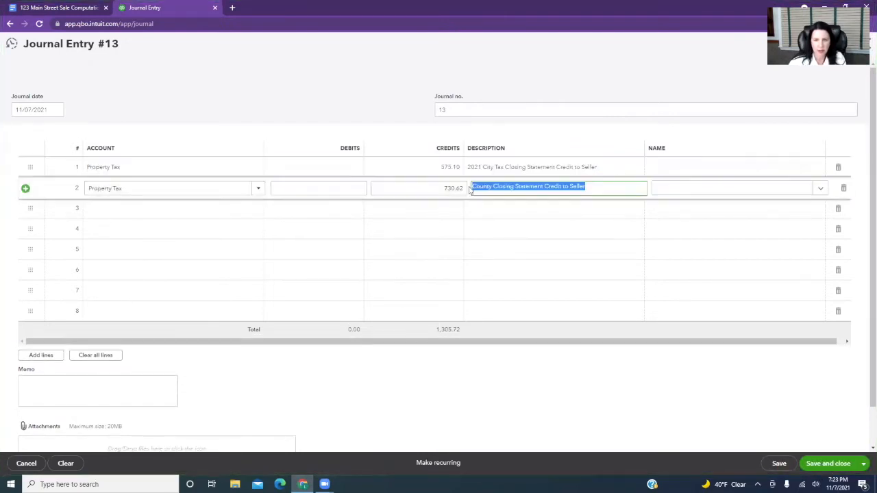
left_click(472, 187)
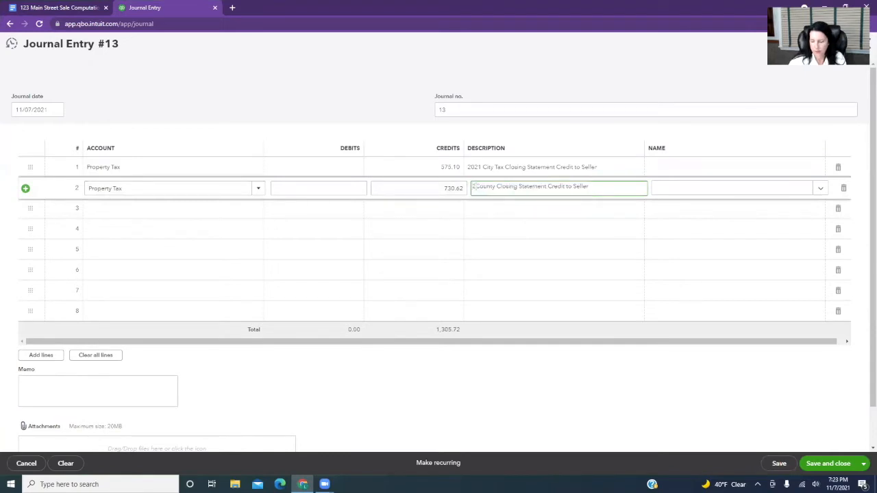
type("2021")
On the journal entry's third line, credit the HOA - Common Charges account 116.82.
left_click(159, 209)
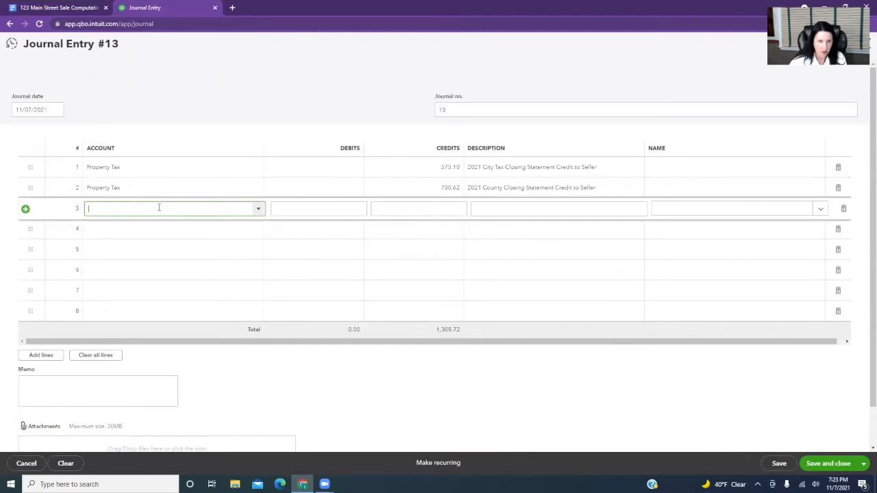
type("comm")
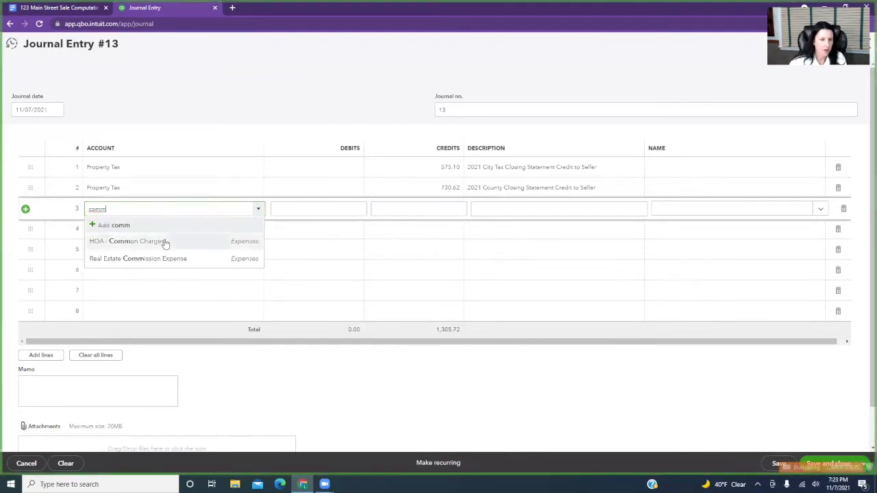
left_click(164, 243)
left_click(459, 209)
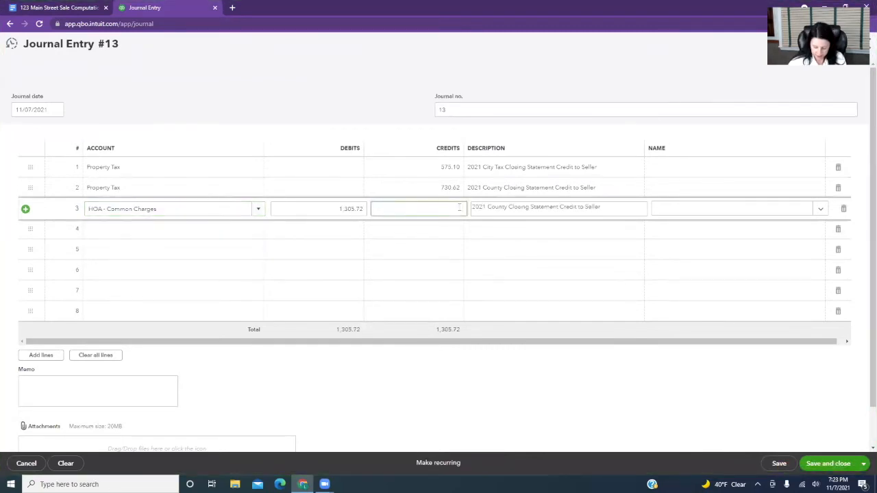
type("116.82")
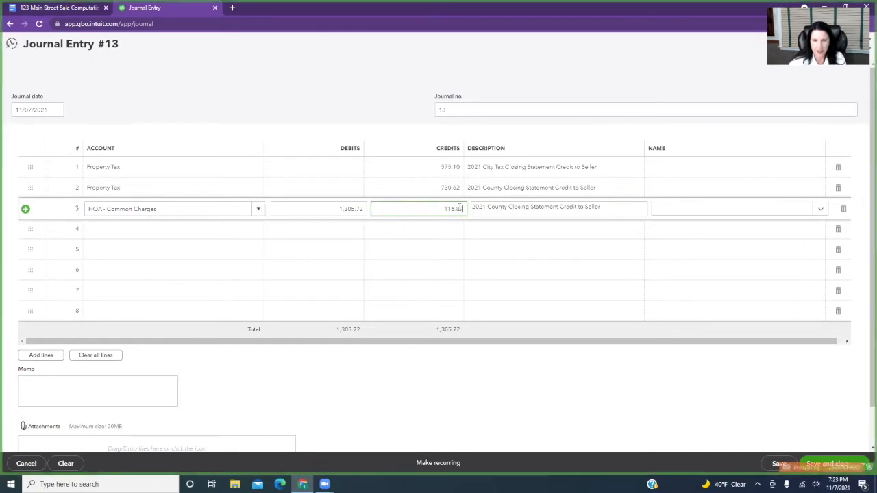
Change the third line's description to "HOA Credit to Seller".
key("Tab")
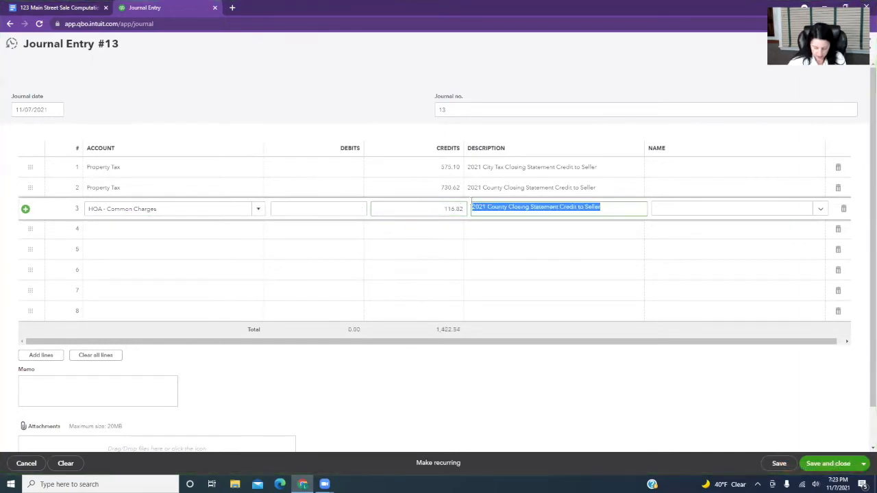
left_click(488, 206)
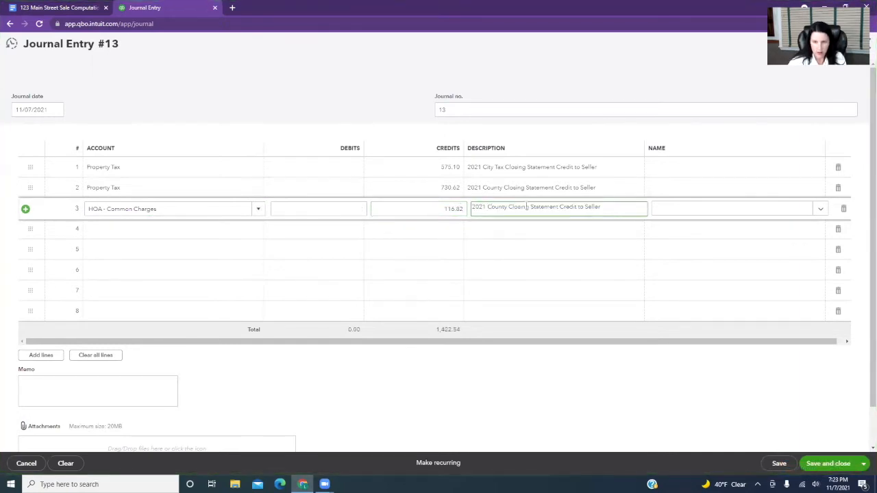
left_click_drag(560, 207, 466, 210)
type("HOA")
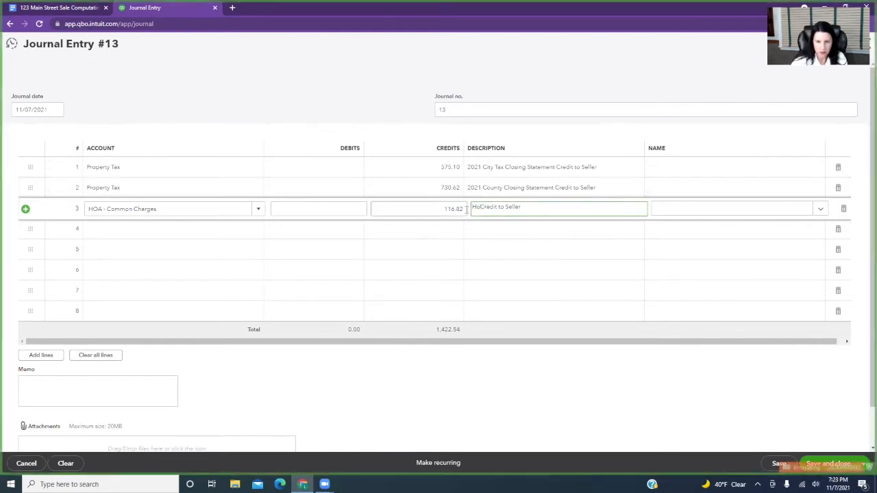
On the journal entry's fourth line, credit the Assessment Expense account 33.90.
left_click(210, 229)
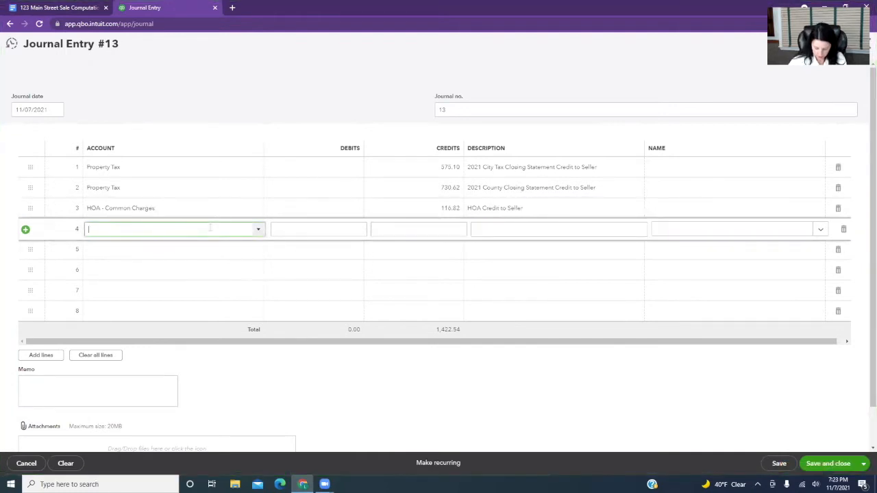
type("ass")
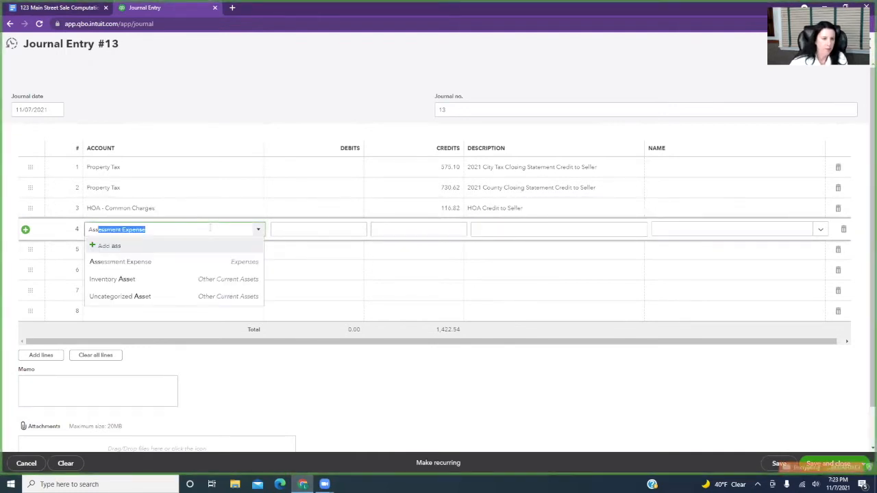
left_click(204, 261)
left_click(408, 229)
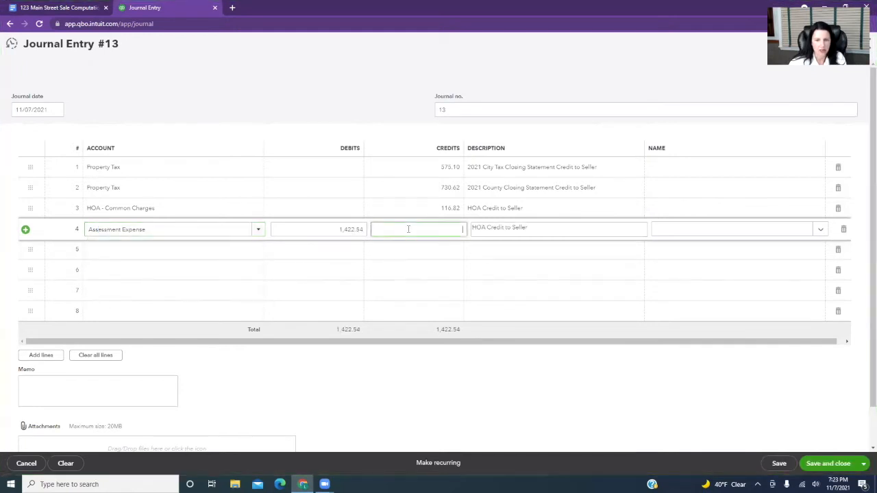
type("33.90")
Change the fourth line's description to "Assessment Credit to Seller".
key("Tab")
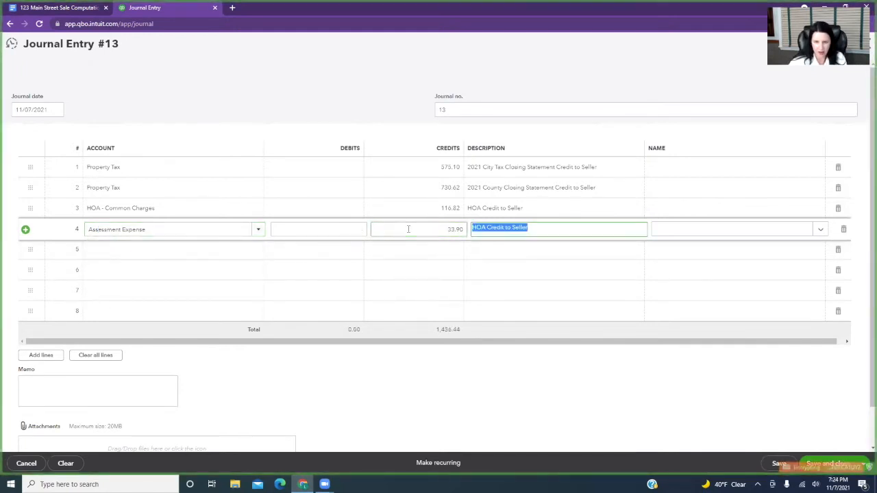
left_click(484, 227)
key("BackSpace")
key("BackSpace")
key("BackSpace")
triple_click(505, 228)
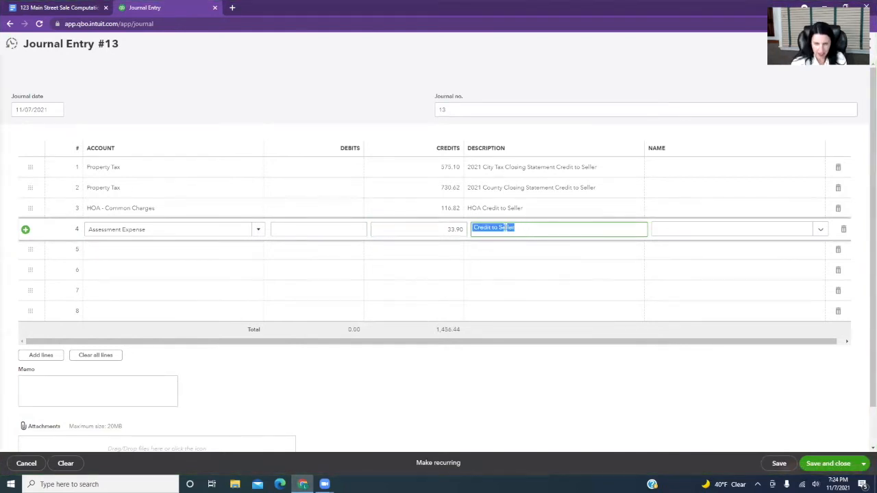
left_click(475, 228)
type("Assessment")
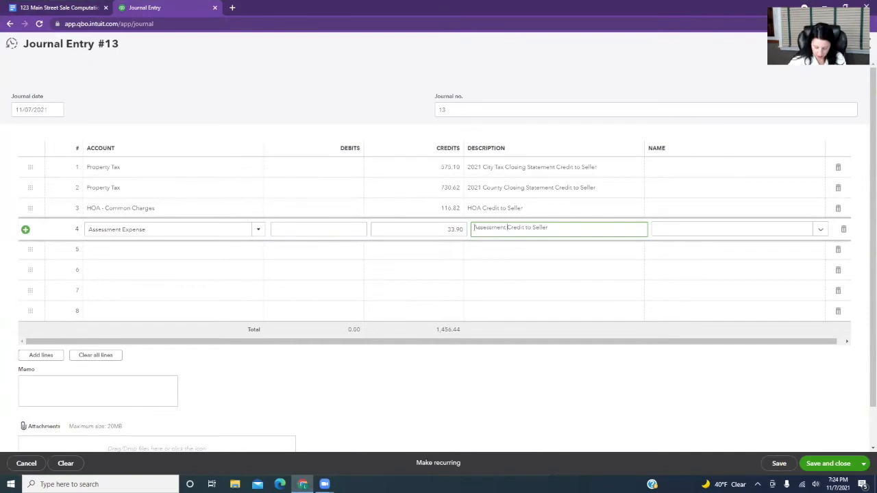
On the journal entry's fifth line, credit the Rental Income - Main Street account 917.33.
left_click(234, 250)
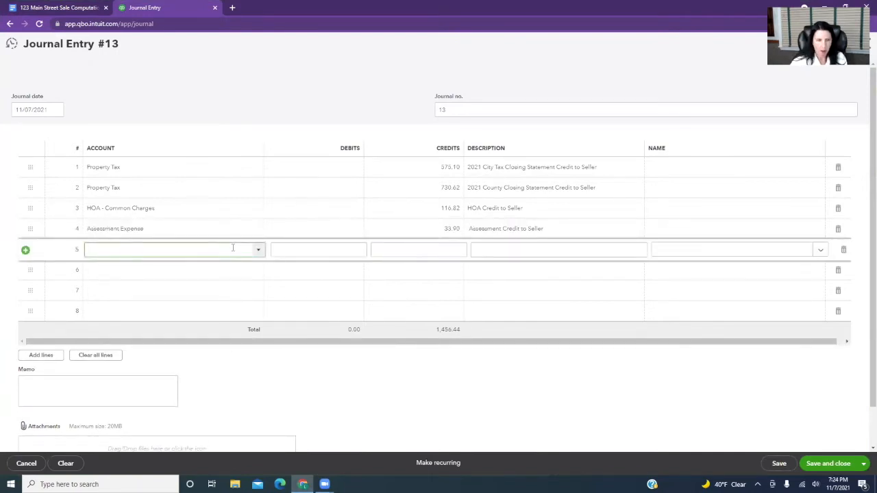
type("rent")
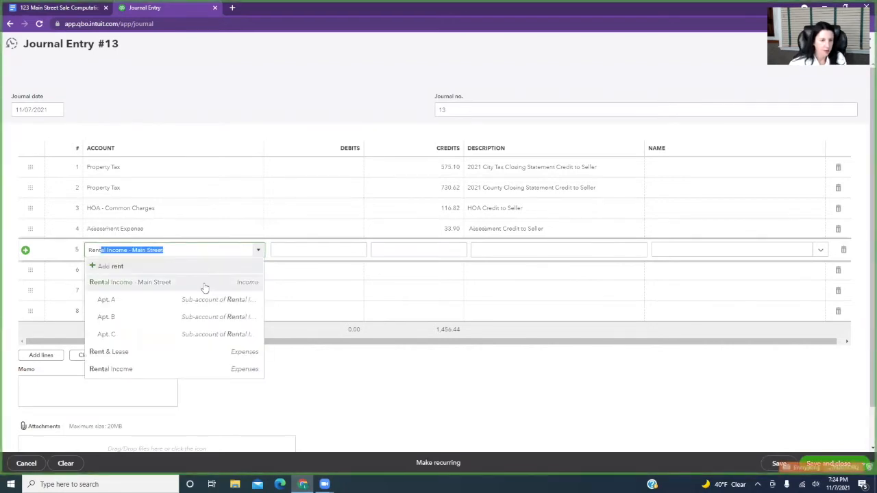
left_click(204, 283)
left_click(430, 249)
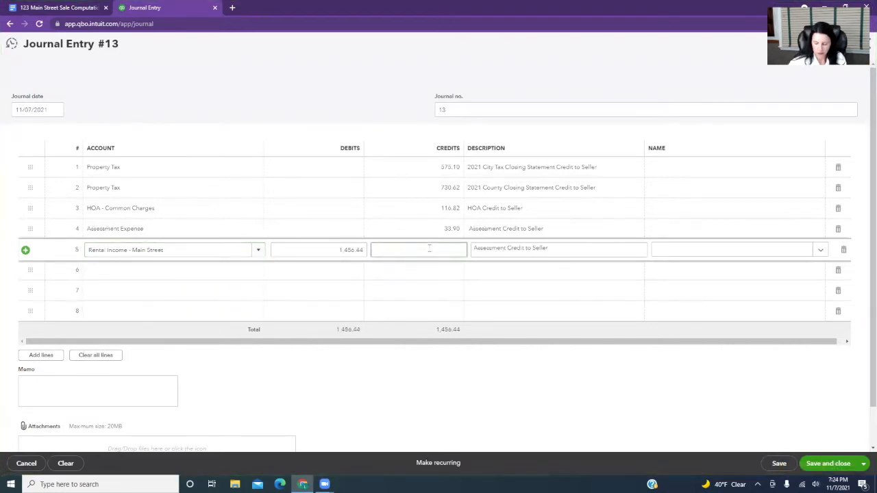
type("917.33")
key("Tab")
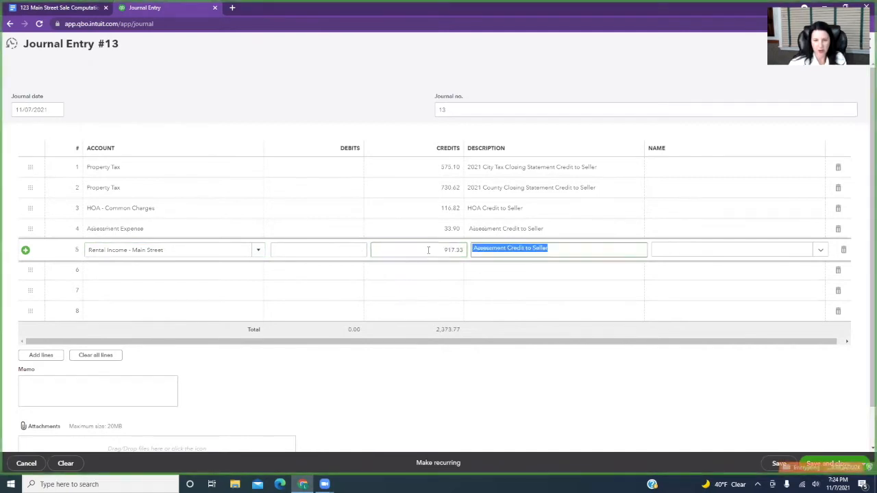
On the sixth line, debit the Exchange - Sale account the balancing 2,373.77, and save and close the journal entry.
left_click(235, 270)
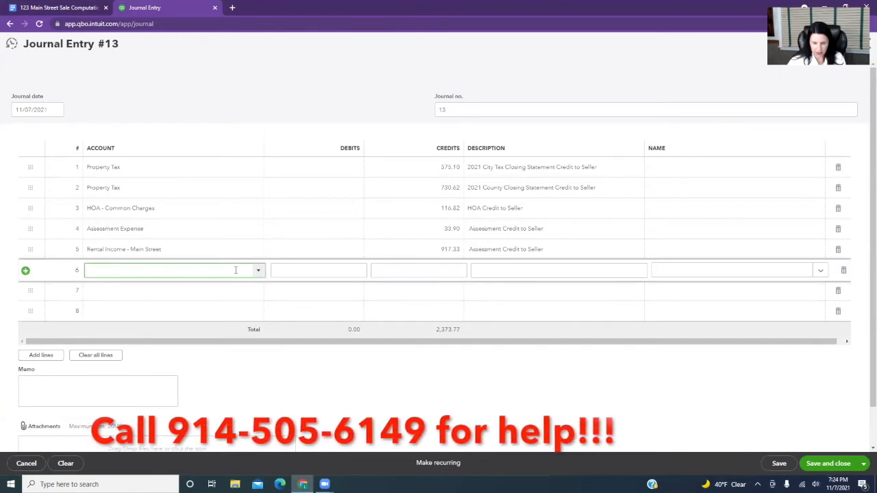
type("ex")
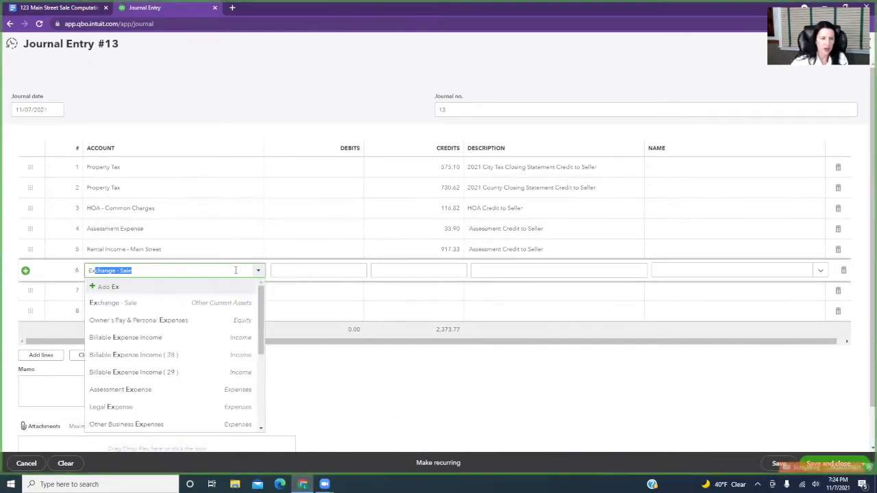
left_click(214, 307)
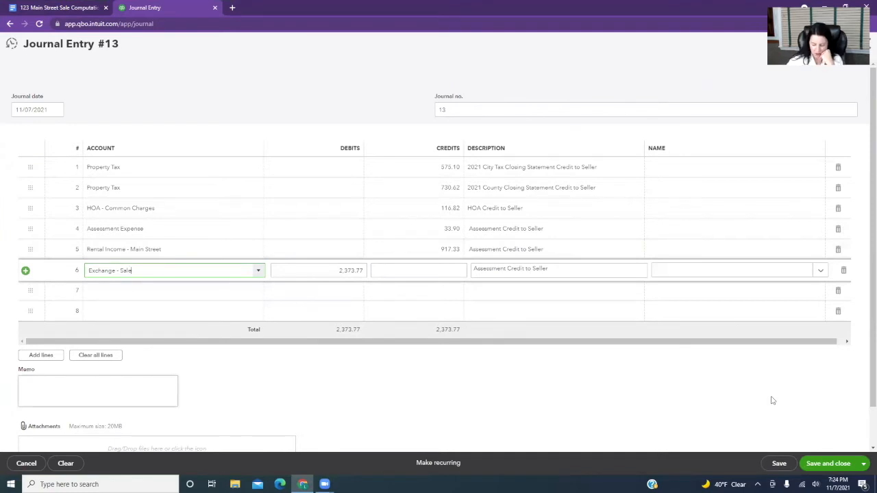
left_click(831, 466)
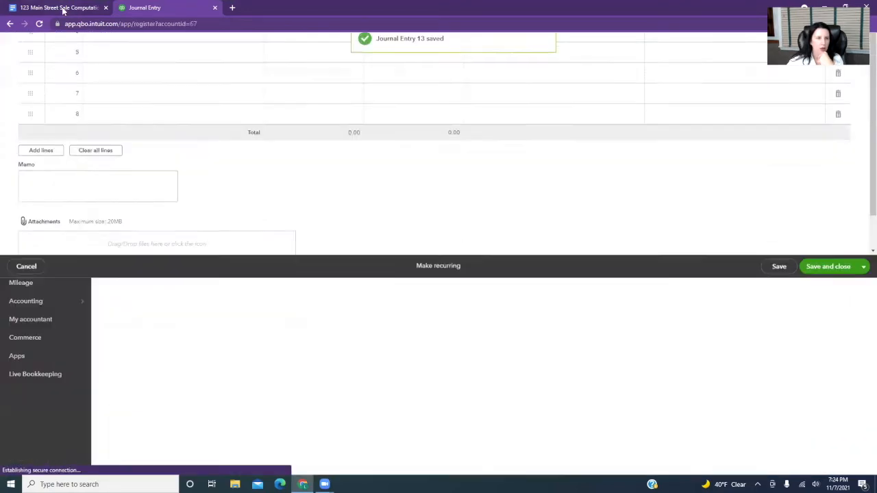
Switch to the 123 Main Street Sale Computations document in Google Docs and add a red "x" after the 2021 City Tax amount.
left_click(62, 10)
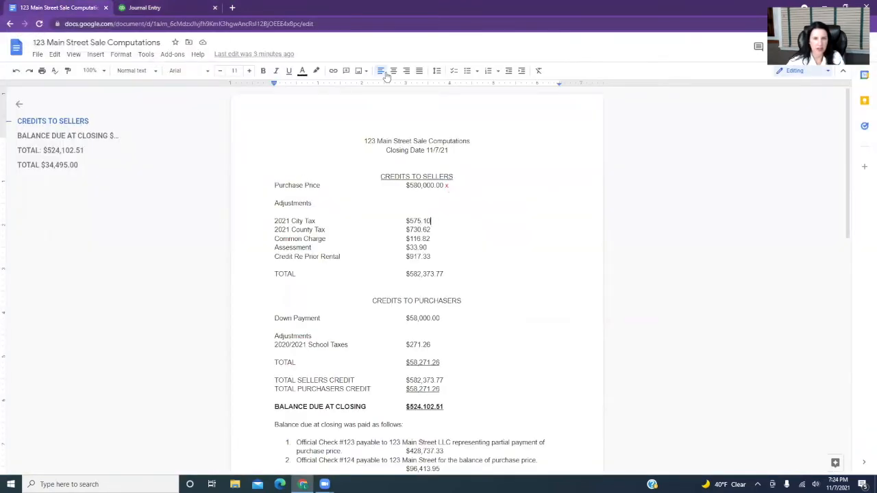
left_click(302, 72)
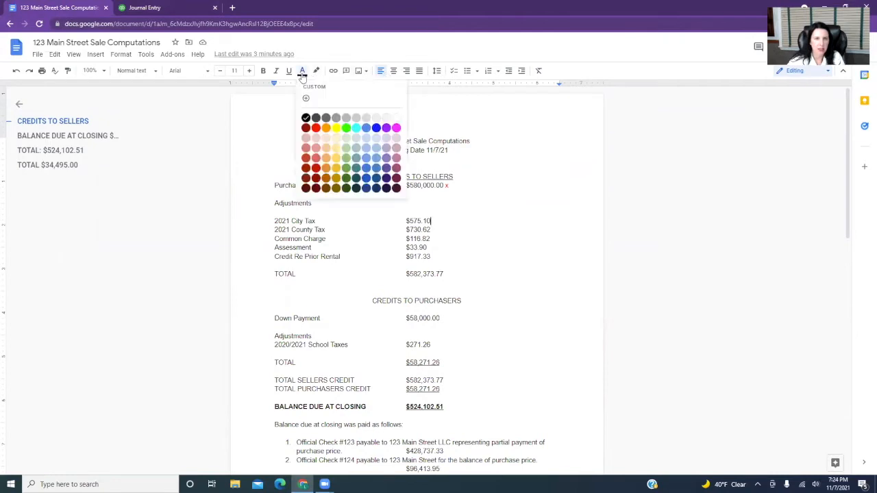
left_click(317, 128)
type("x")
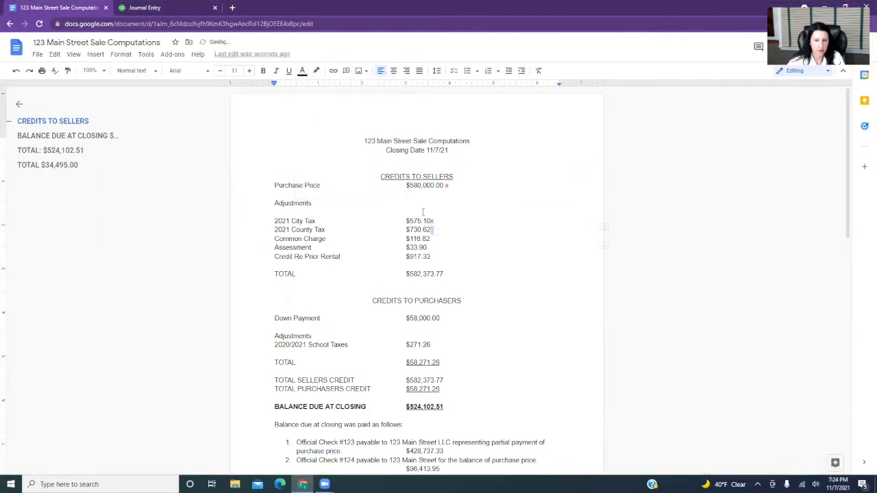
Add an "x" after the 2021 County Tax amount and color it red.
left_click(302, 72)
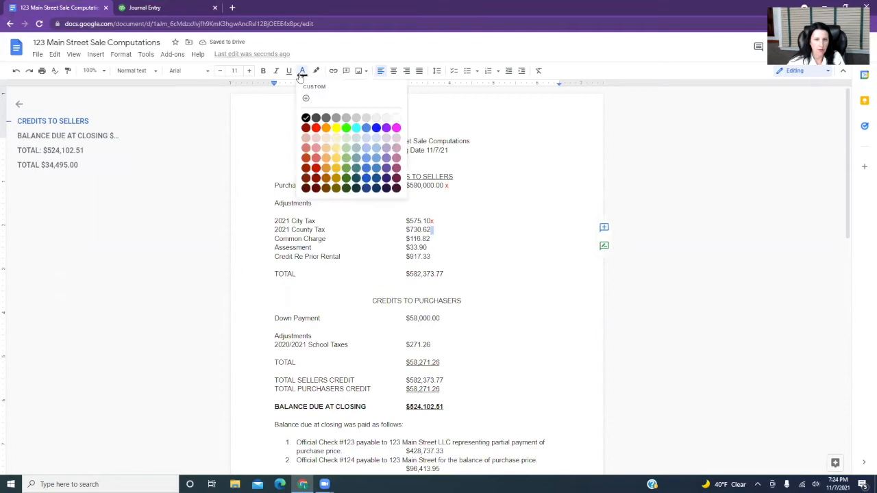
left_click(325, 134)
type("x")
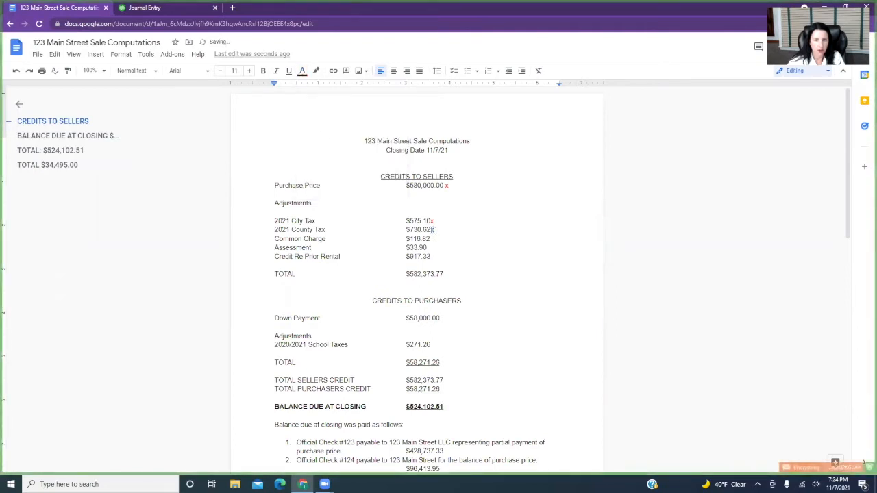
left_click(302, 71)
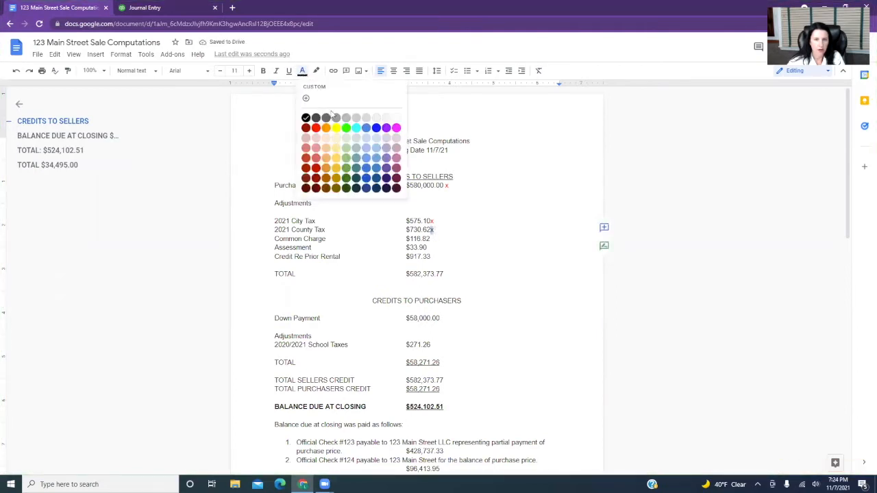
left_click(316, 129)
Add an "x" after the Common Charge amount and color it red.
left_click(433, 238)
type("x")
key("shift+Left")
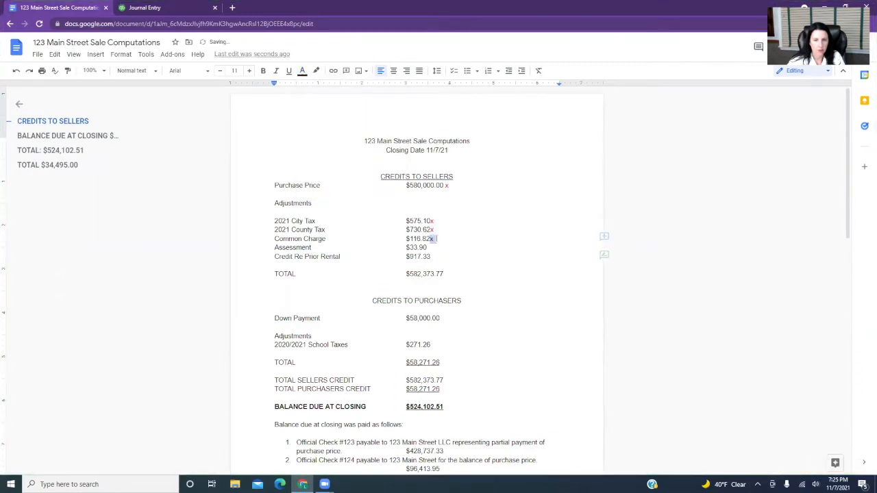
left_click(302, 70)
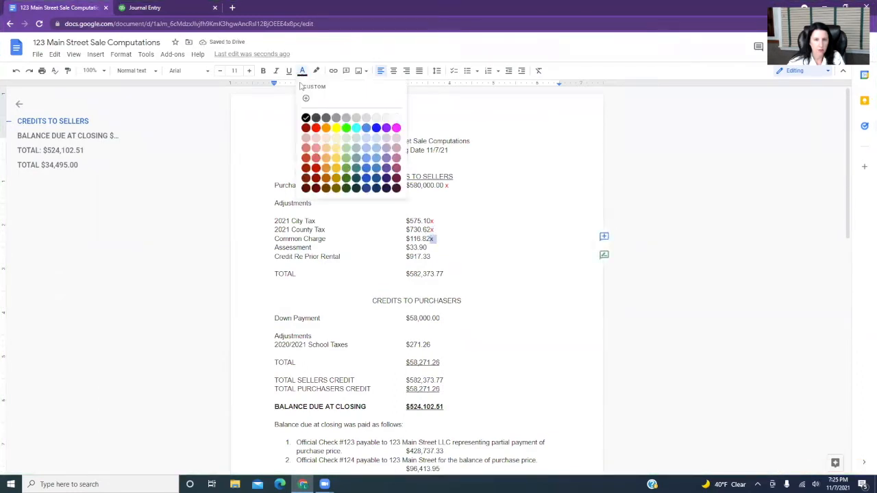
left_click(316, 129)
Add a red "x" after the Assessment amount.
left_click(433, 247)
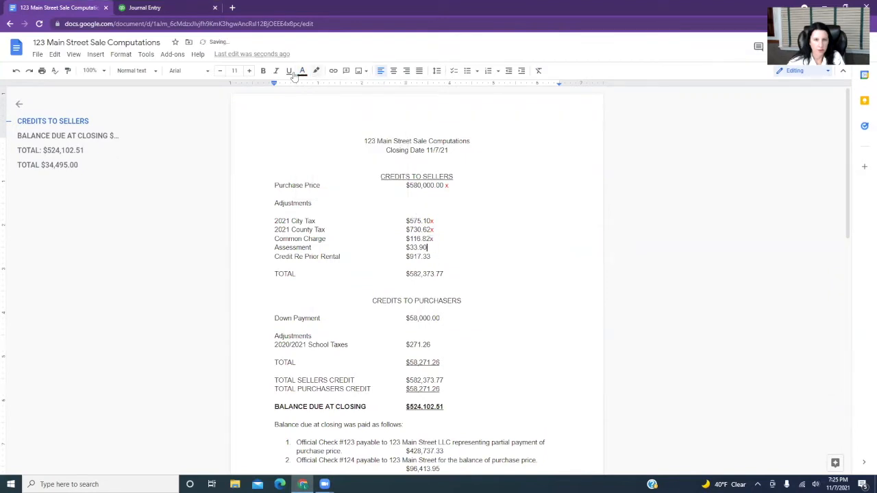
left_click(302, 71)
left_click(315, 128)
type("x")
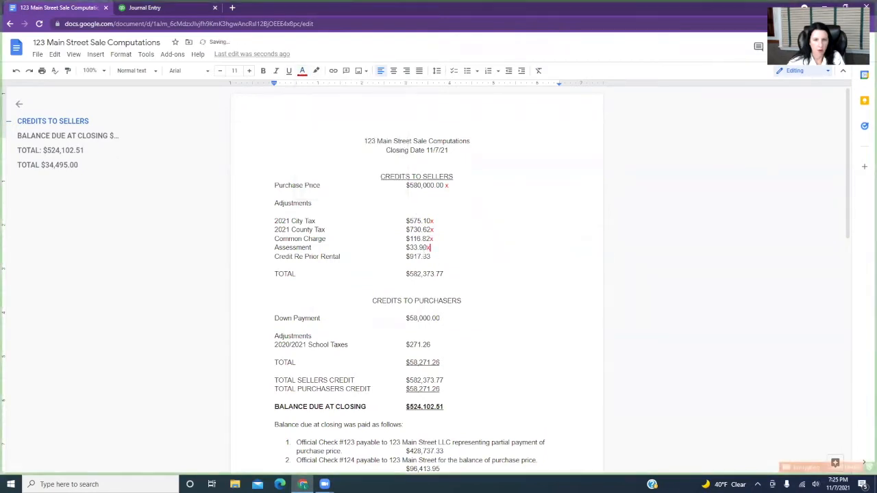
Add a red "x" after the Credit Re Prior Rental amount.
double_click(435, 257)
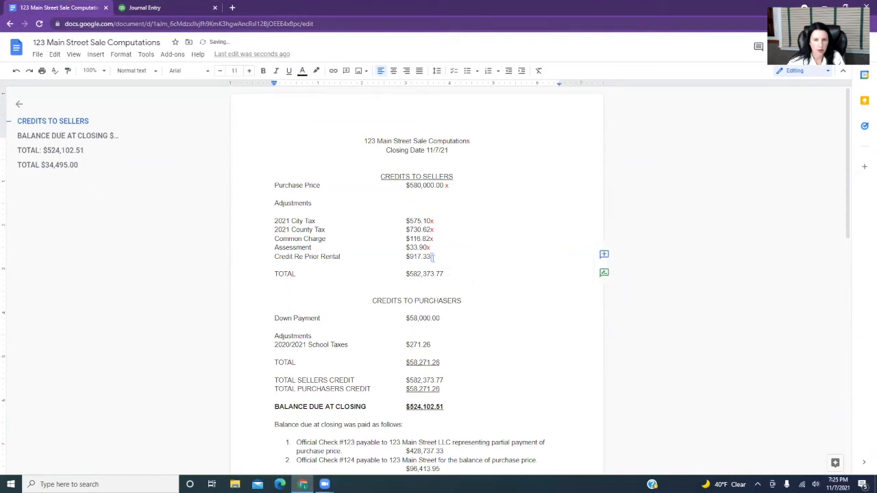
left_click(303, 71)
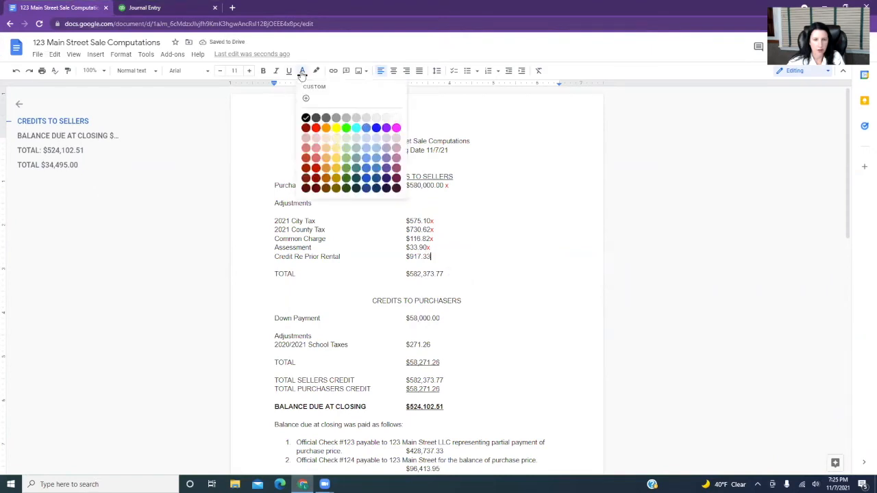
left_click(316, 128)
type("x")
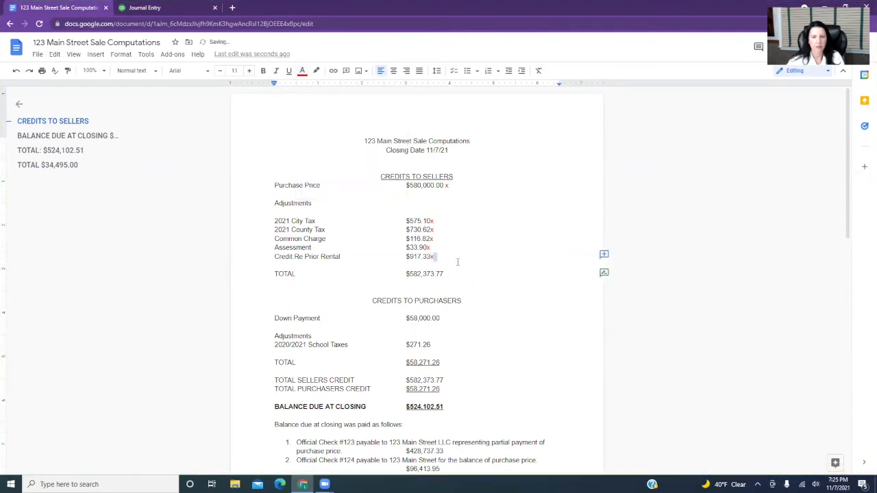
left_click(448, 262)
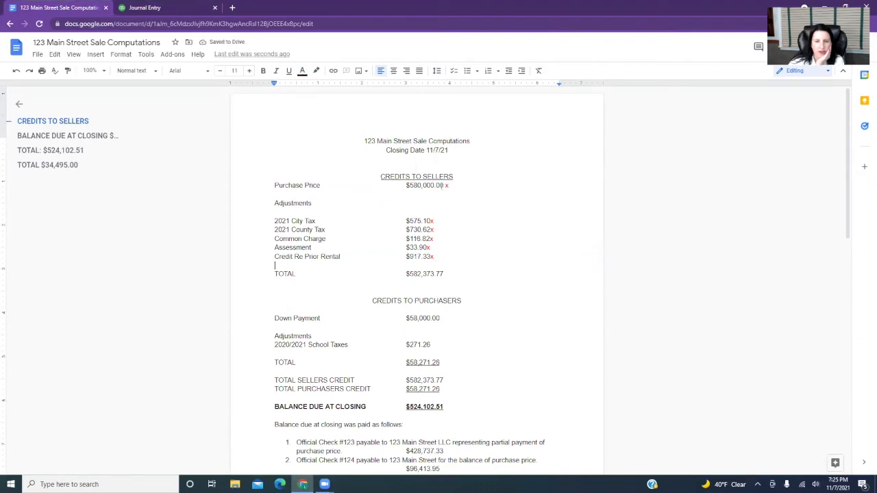
left_click(452, 275)
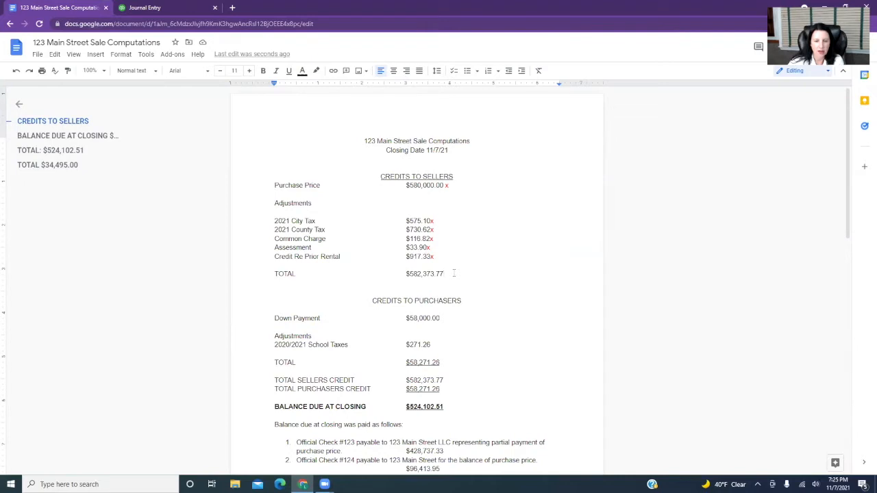
Switch to QuickBooks Online and view the Exchange - Sale account in the asset register.
left_click(141, 8)
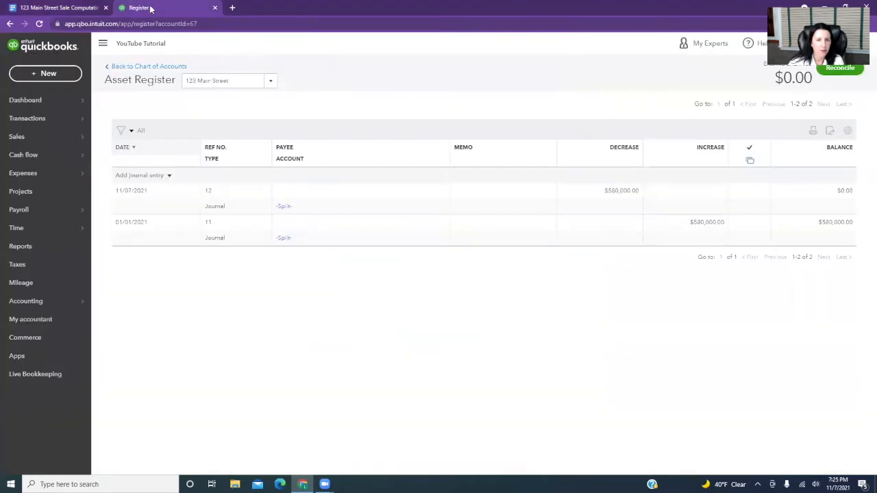
left_click(271, 81)
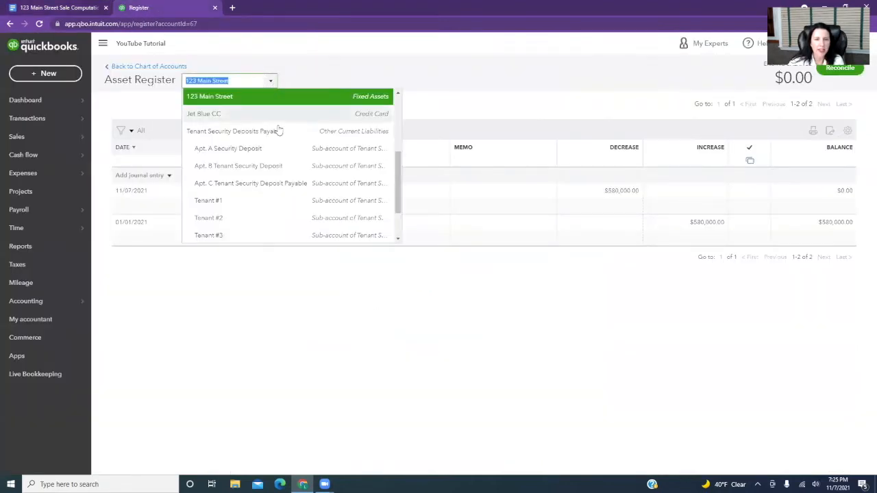
scroll(276, 123, "up", 1)
scroll(279, 139, "up", 3)
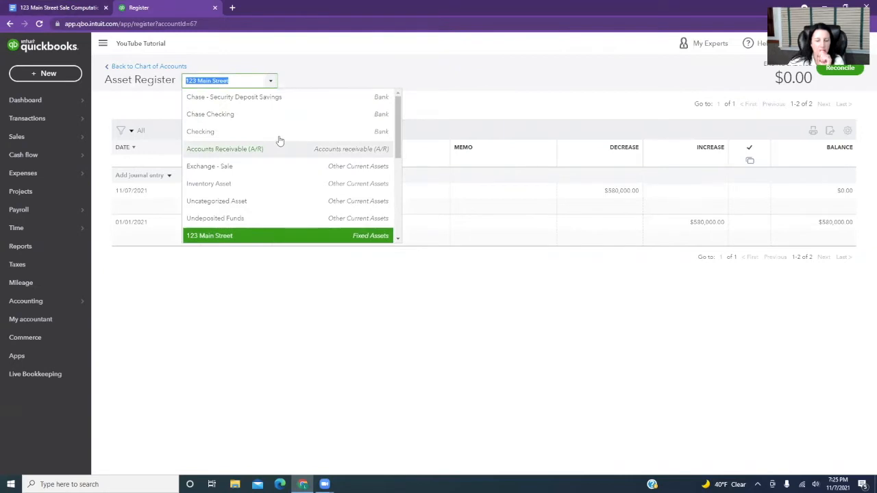
left_click(238, 80)
type("exc")
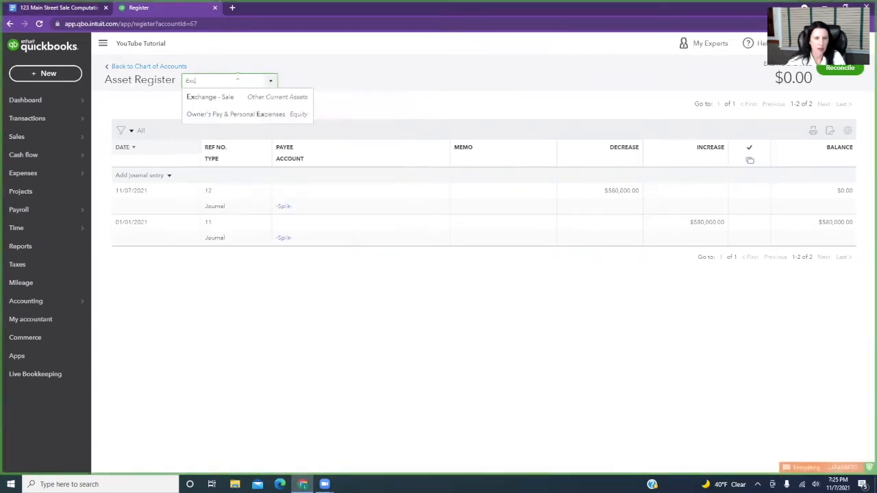
left_click(230, 97)
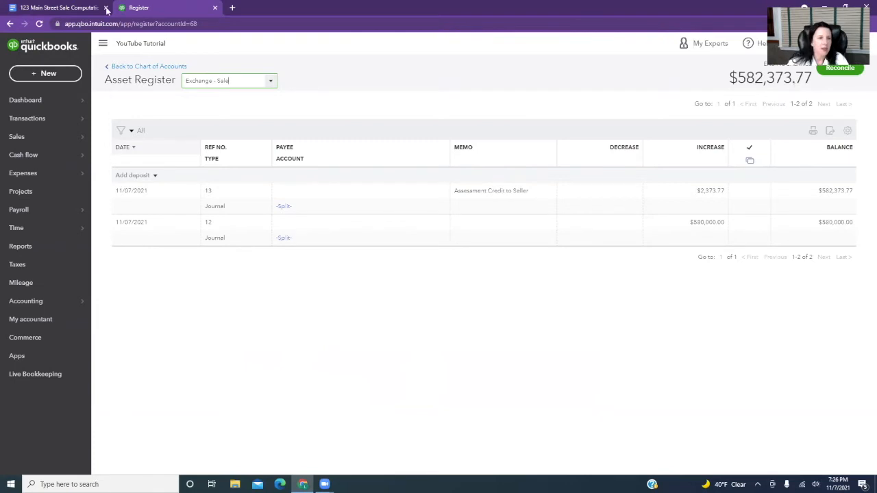
Check the Down Payment line in the Google Docs computations, then filter QuickBooks' chart of accounts by "exc" and open the Attorney Exchange Account register.
left_click(69, 10)
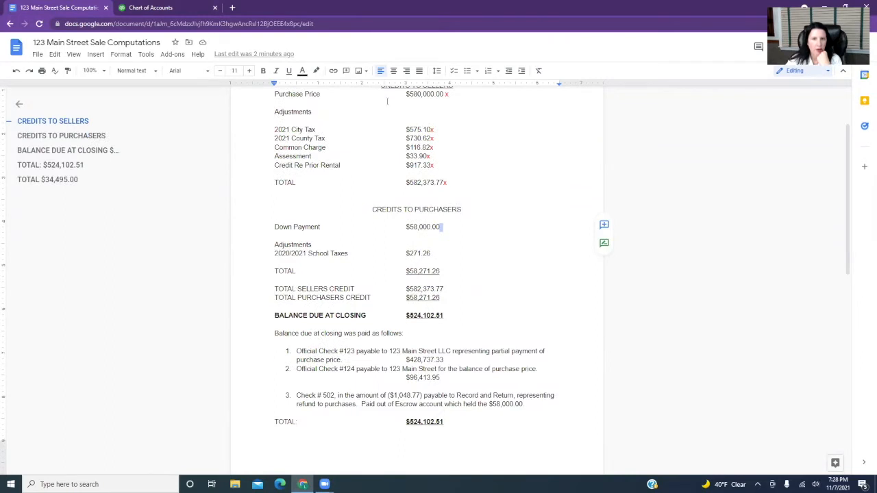
left_click(149, 9)
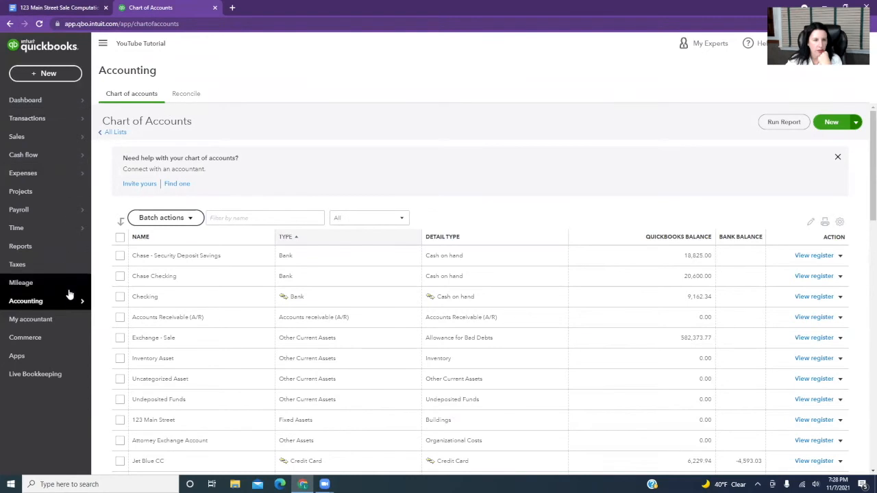
mouse_move(71, 301)
left_click(123, 301)
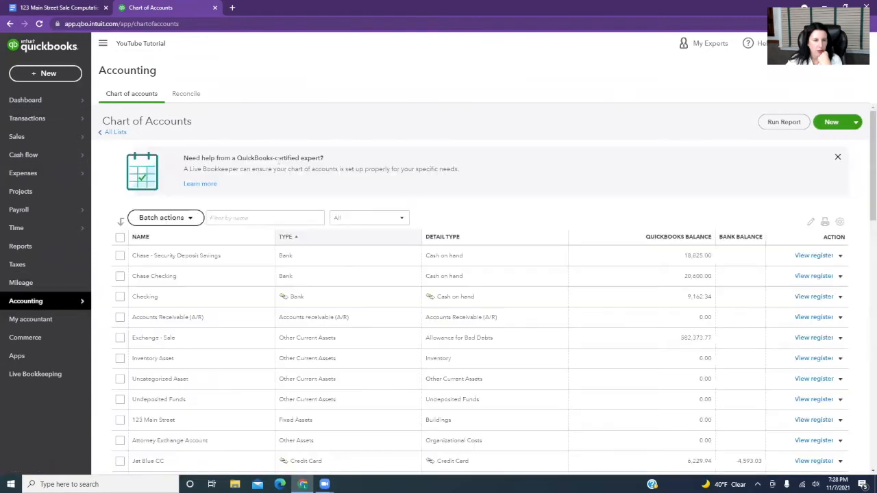
left_click(234, 218)
type("sxc")
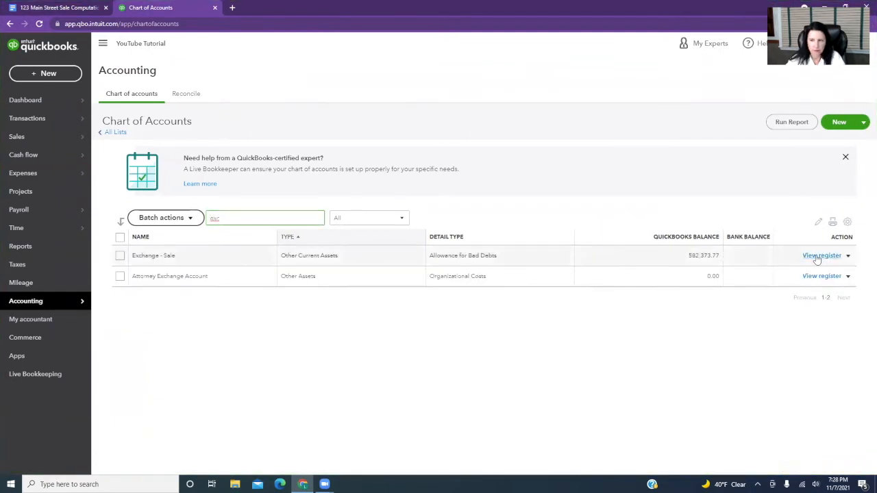
left_click(818, 278)
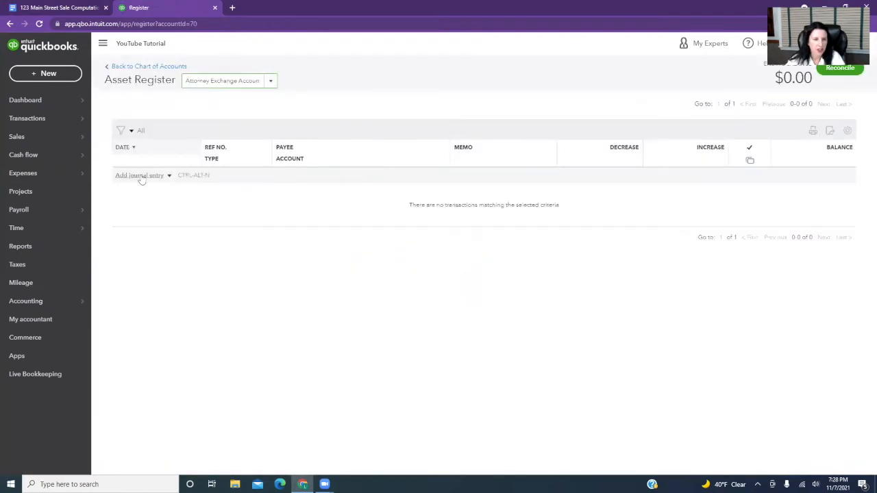
Add a journal entry in the Attorney Exchange Account register with the memo "Deposit paid by purchaser".
left_click(140, 176)
left_click(482, 197)
type("Dep")
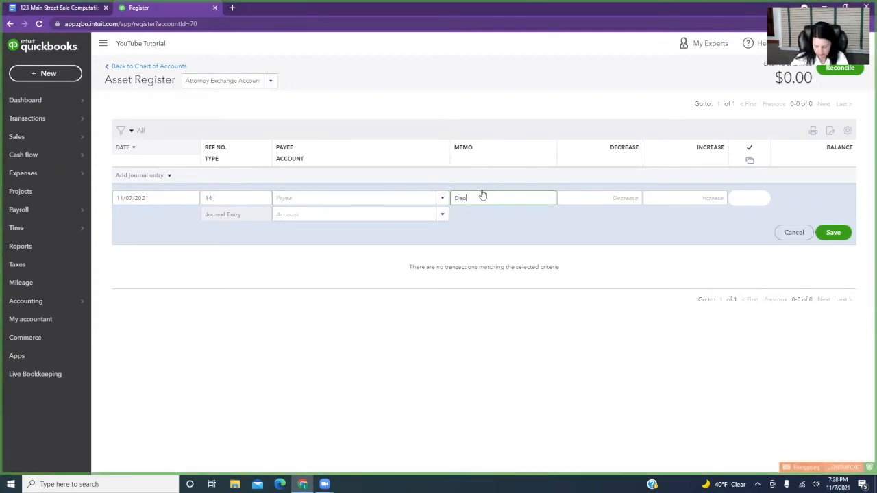
type("osit held by purchaser")
key("Tab")
left_click(521, 198)
left_click_drag(525, 198, 546, 196)
key("BackSpace")
type("r")
Enter an increase of 58,000.00 against the Exchange - Sale account and save the entry.
key("Tab")
key("Tab")
type("58000")
key("Tab")
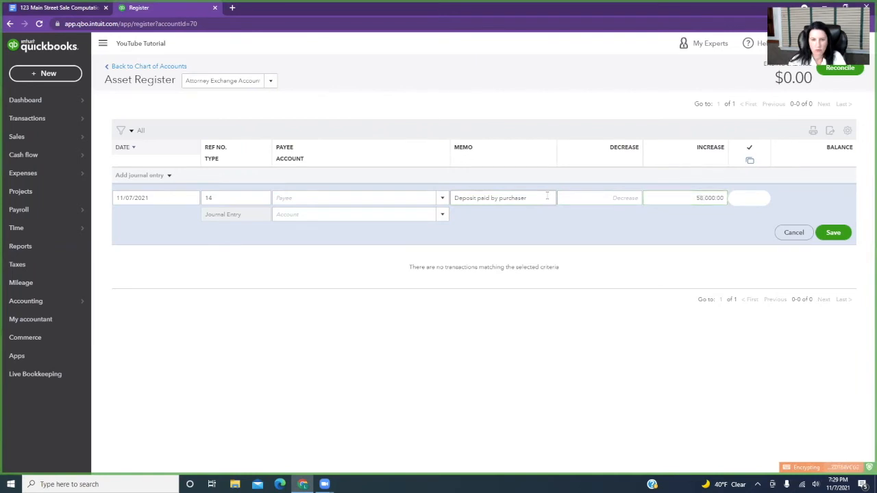
type("Exchange - Sale")
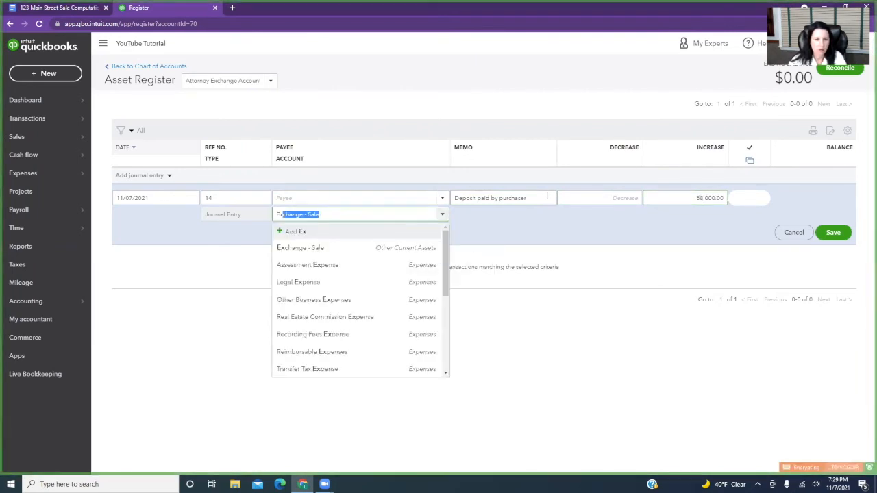
left_click(313, 248)
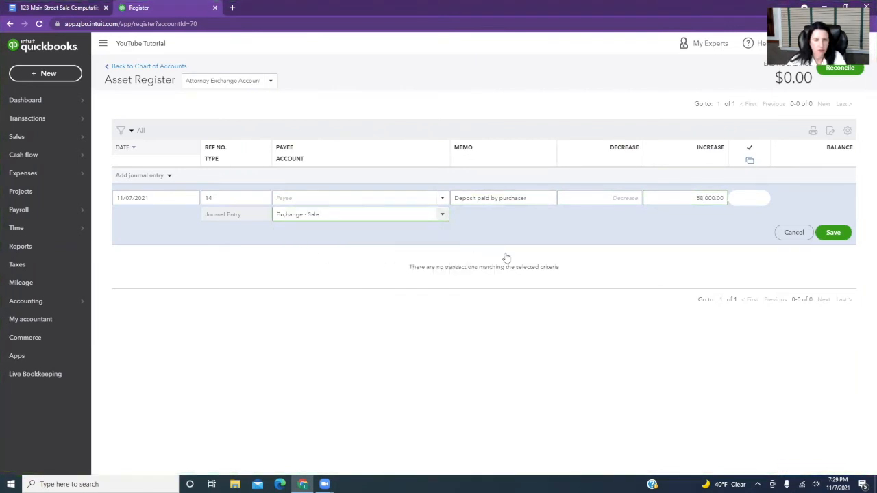
left_click(833, 233)
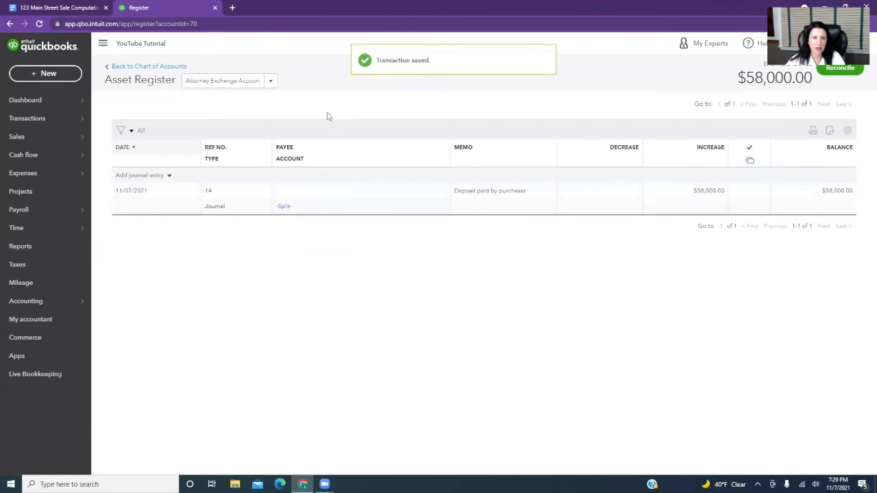
Return to the chart of accounts, then switch to the Google Docs computations and add a red "x" after the Down Payment amount.
left_click(166, 66)
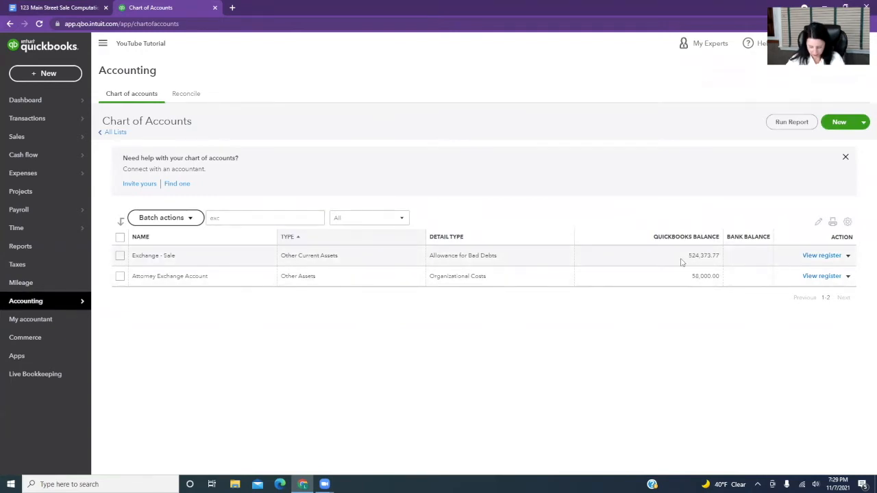
left_click(85, 9)
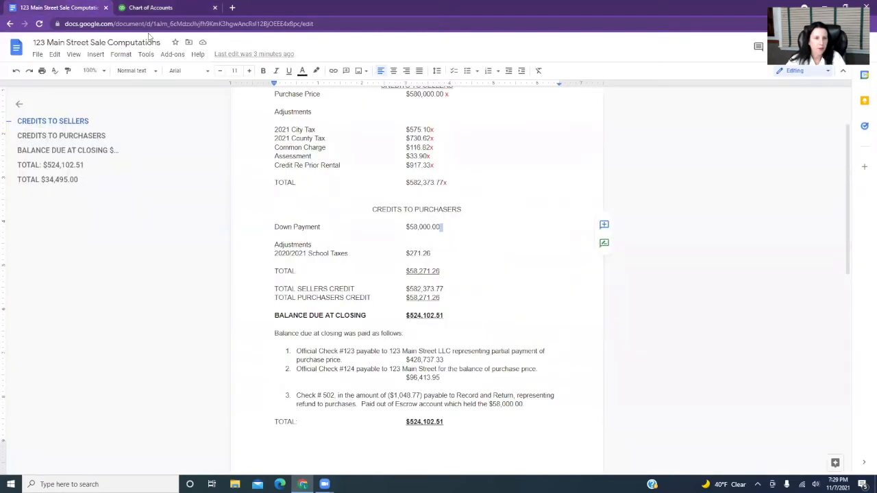
left_click(444, 227)
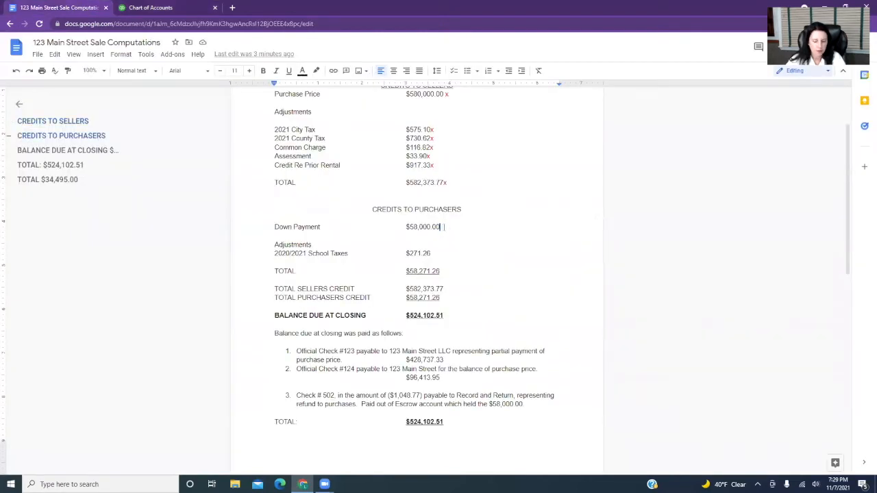
left_click(302, 71)
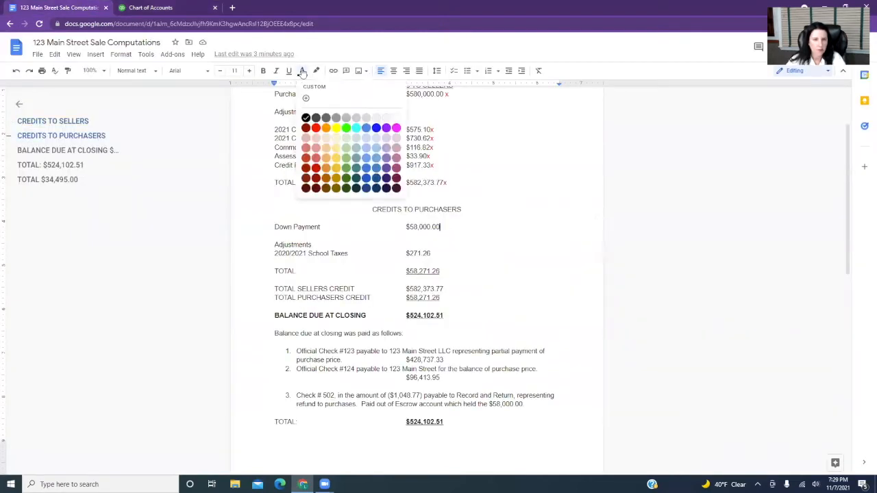
left_click(318, 127)
type("x")
double_click(436, 253)
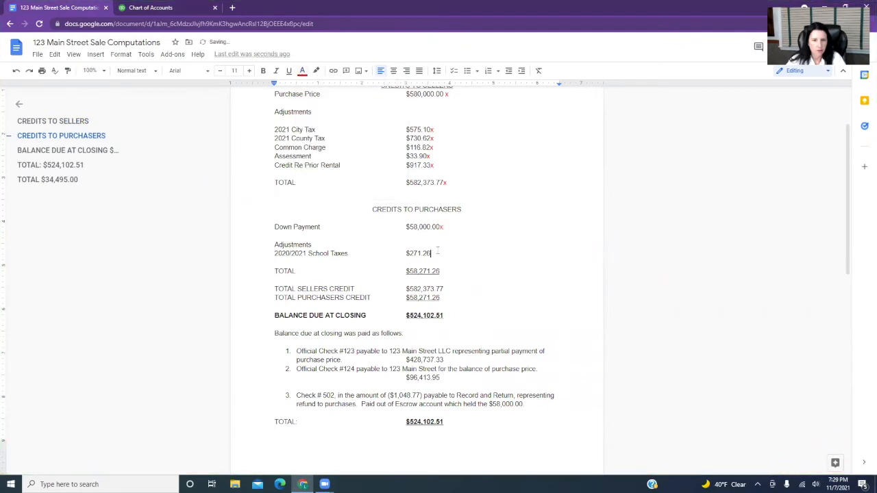
left_click(433, 253)
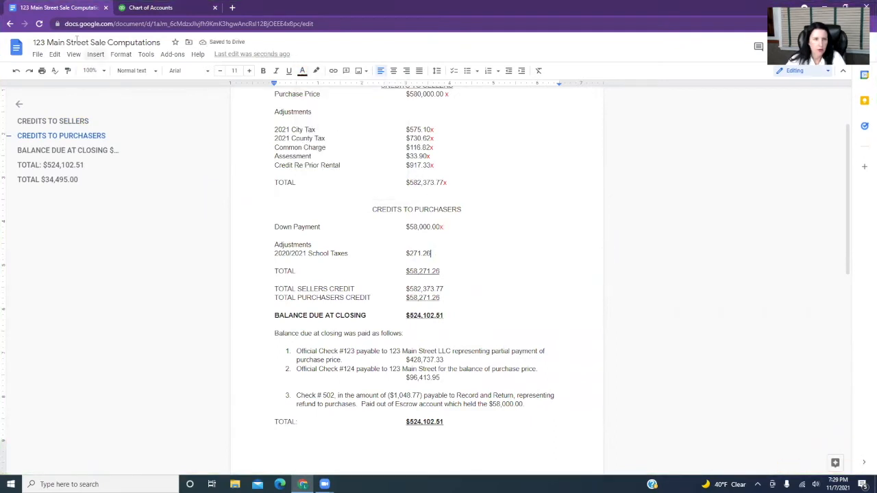
Switch to QuickBooks Online, view the Exchange - Sale register and start a new journal entry.
left_click(146, 7)
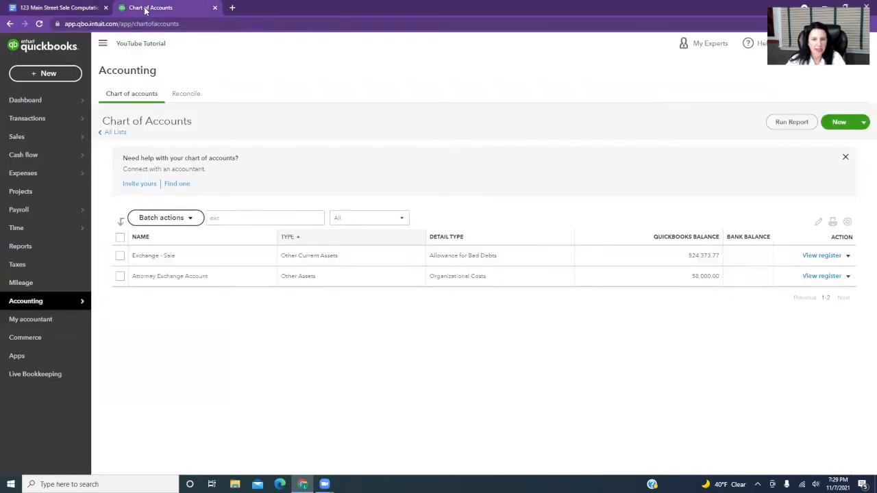
left_click(819, 255)
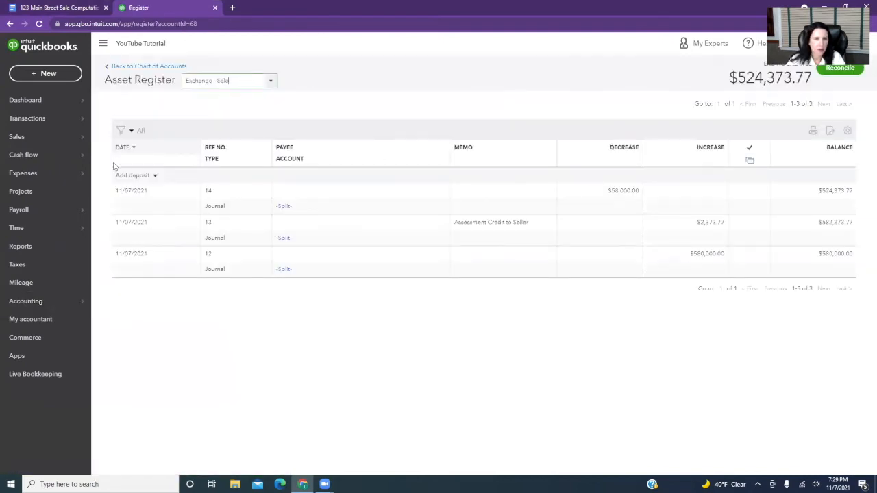
left_click(49, 73)
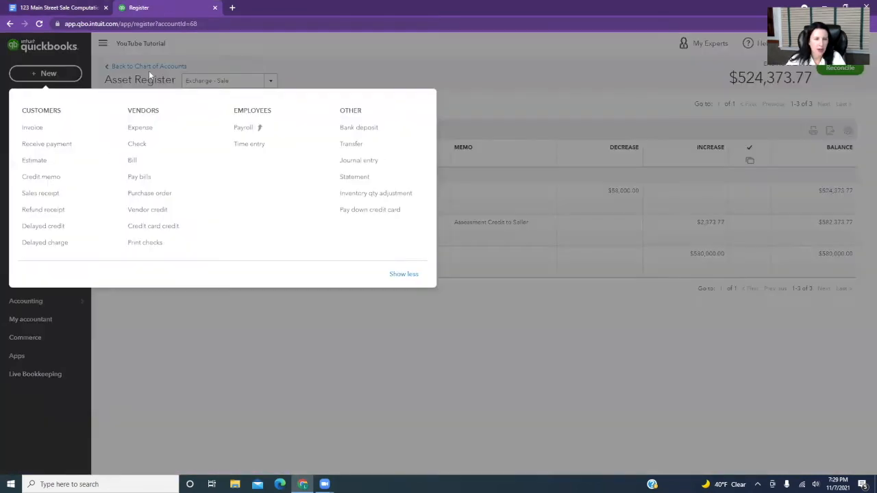
left_click(363, 160)
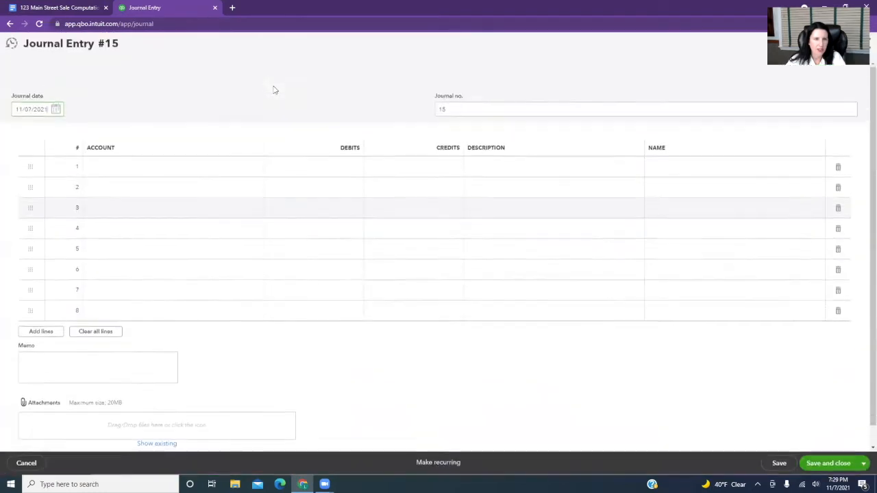
left_click(29, 110)
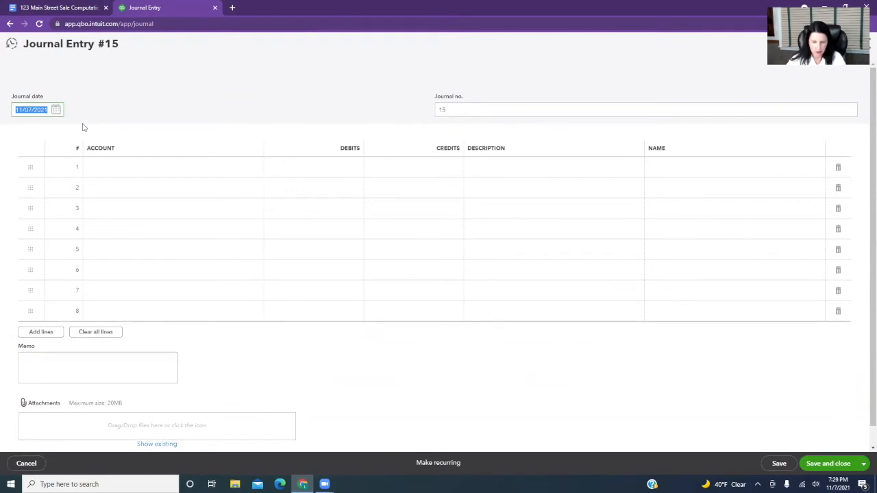
Debit School Taxes 271.26 on the first journal line with the description "Credit to buyer for school tax".
left_click(118, 169)
type("sc")
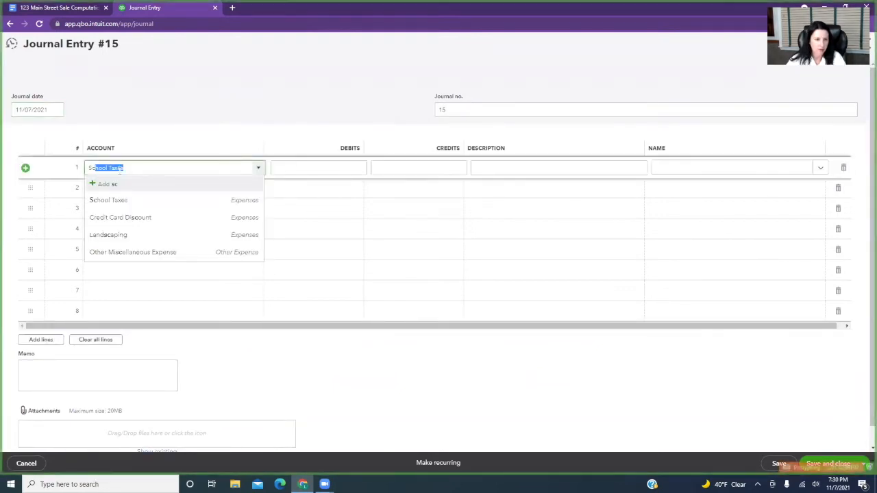
left_click(117, 198)
left_click(305, 167)
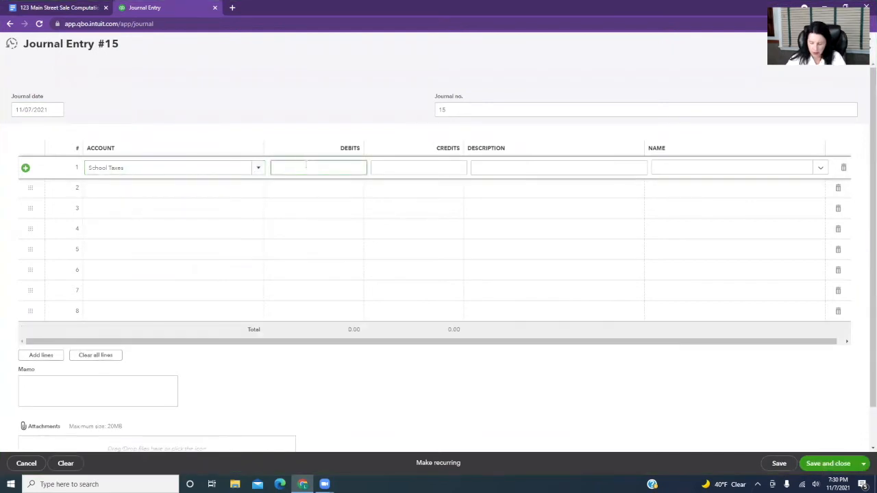
type("271.26")
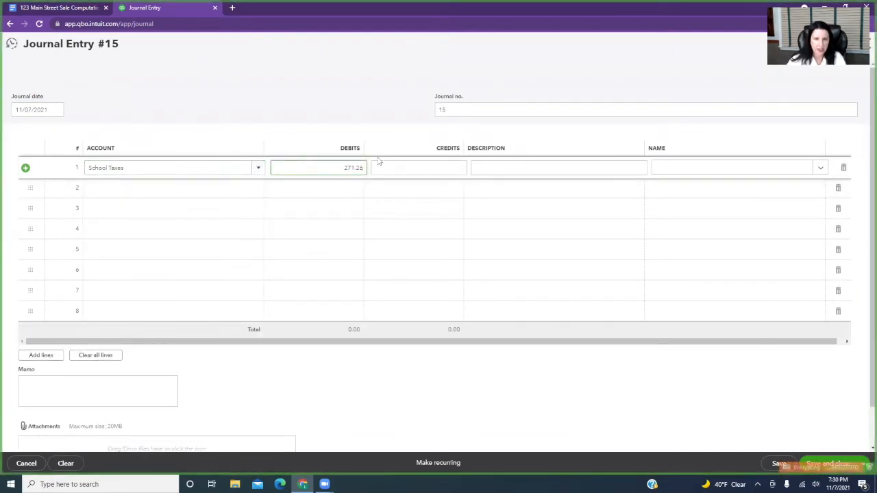
left_click(493, 168)
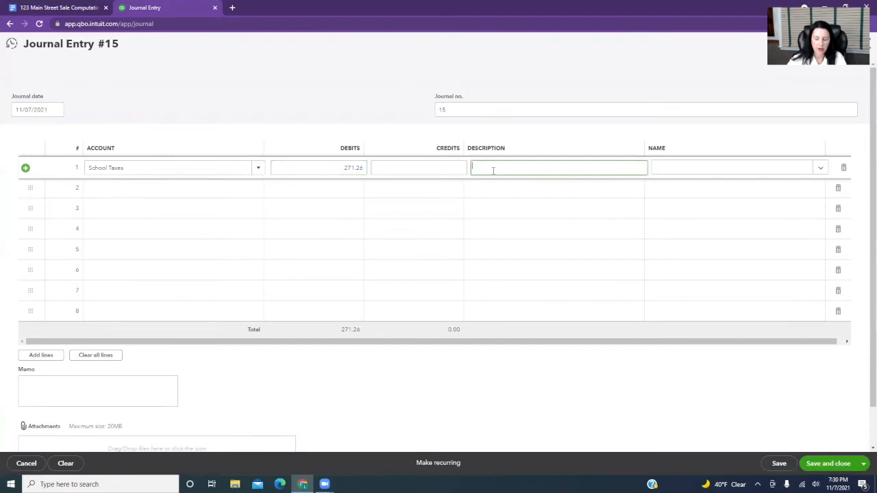
type("Credit to buyer for school tax")
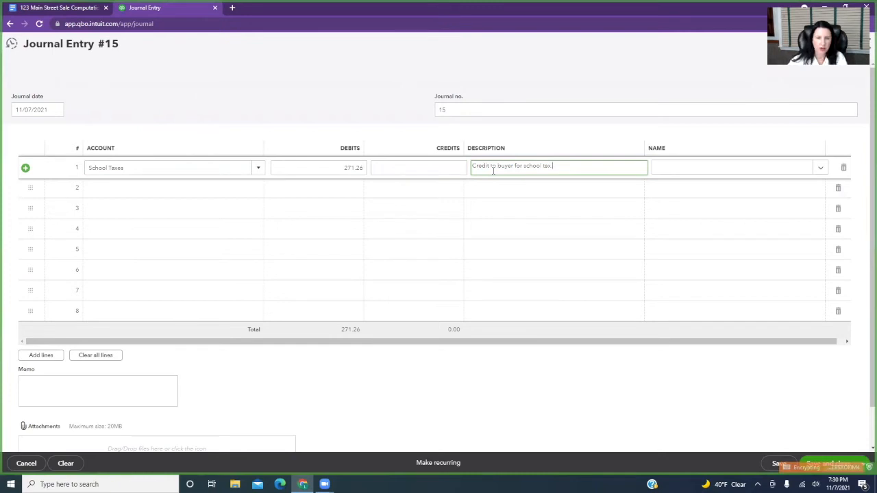
Credit the Exchange - Sale account on the second journal line, then save and close the entry.
left_click(233, 188)
type("exchange")
left_click(213, 221)
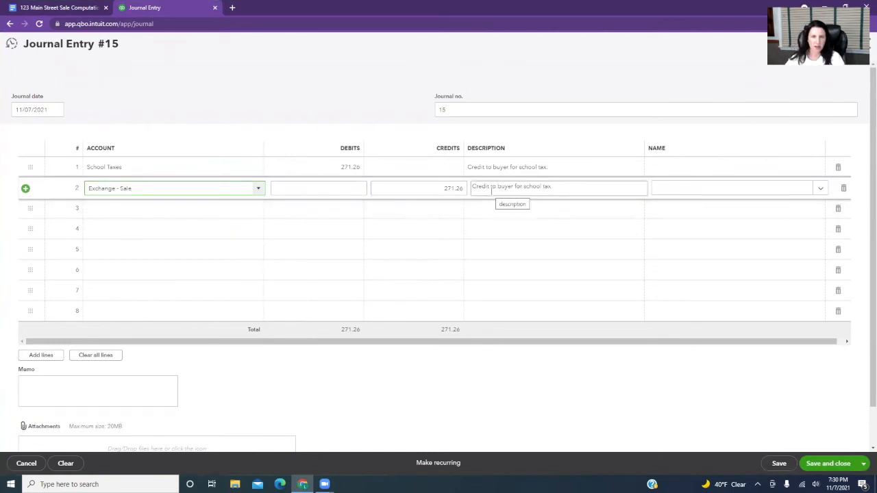
left_click(505, 210)
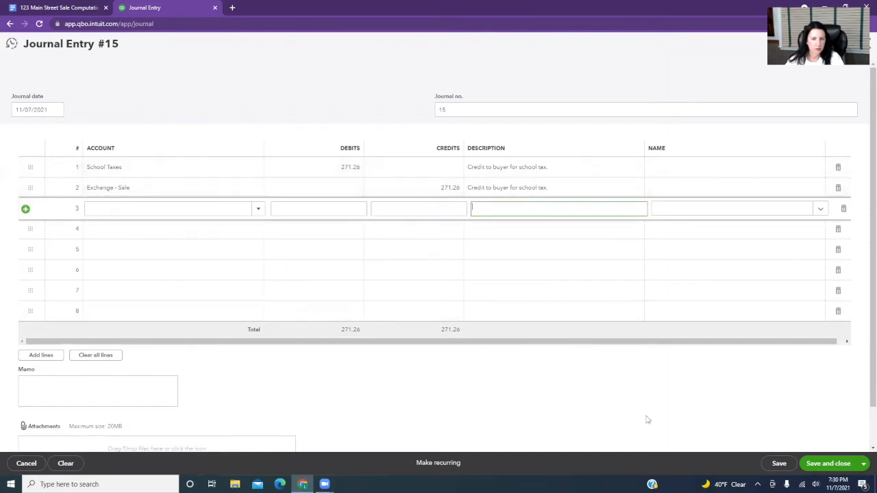
left_click(837, 468)
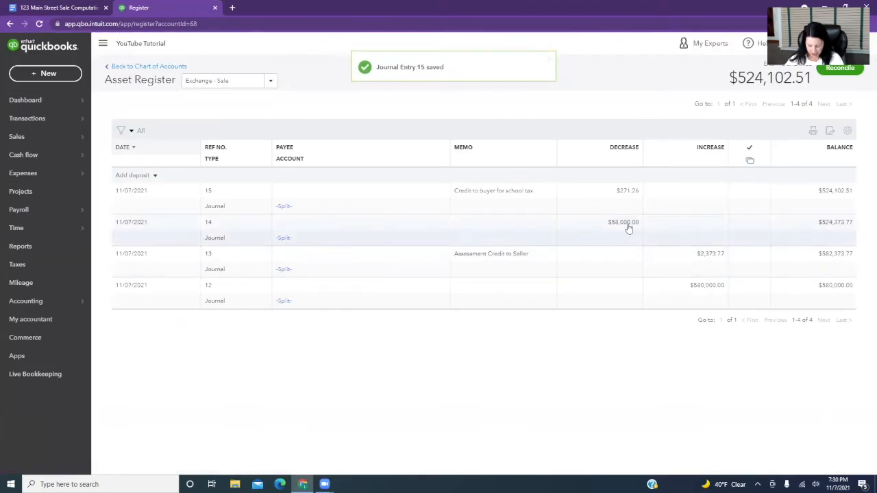
Switch to the Google Docs computations and add a red "x" after the 2020/2021 School Taxes amount.
left_click(45, 8)
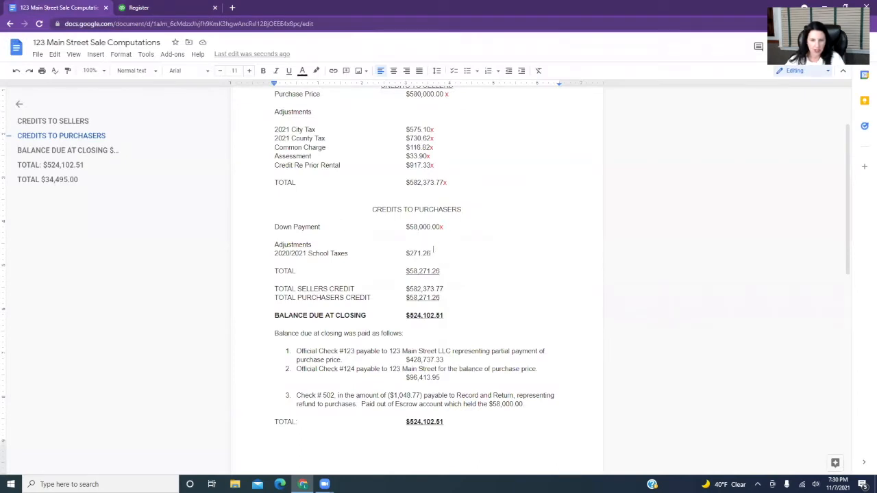
left_click(302, 70)
left_click(318, 128)
type("x")
double_click(443, 272)
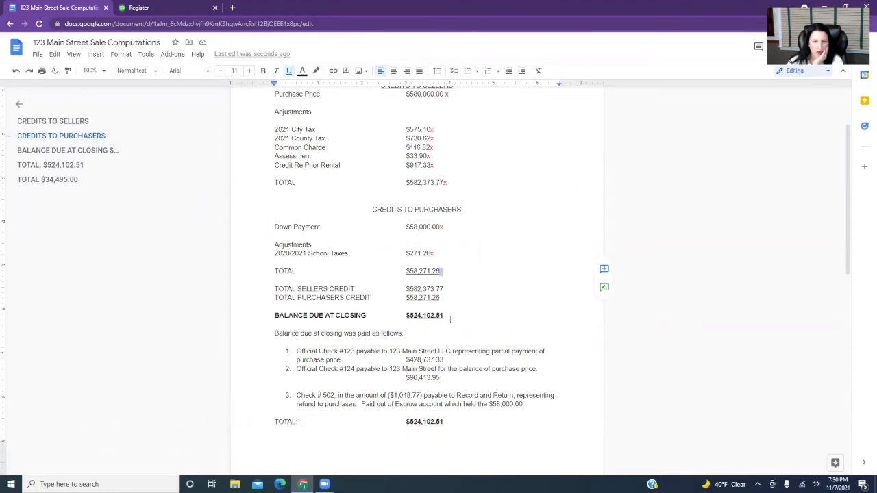
Check the Exchange - Sale balance in QuickBooks Online, then add a red "x" after the Balance Due at Closing amount in Google Docs.
left_click(156, 8)
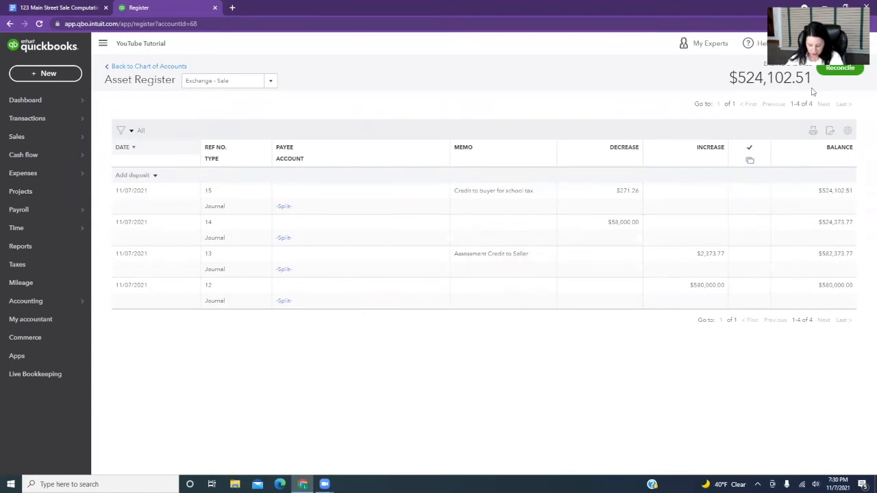
left_click(46, 7)
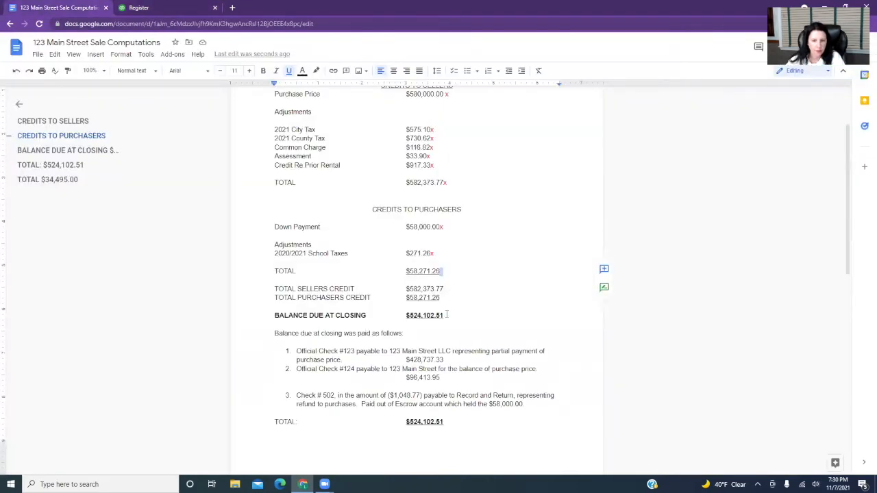
left_click_drag(446, 315, 406, 315)
left_click(303, 71)
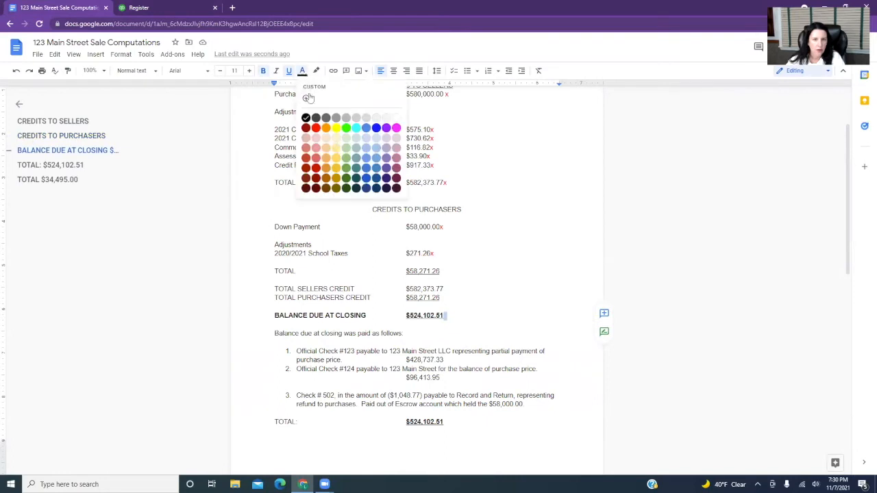
left_click(316, 129)
type("x")
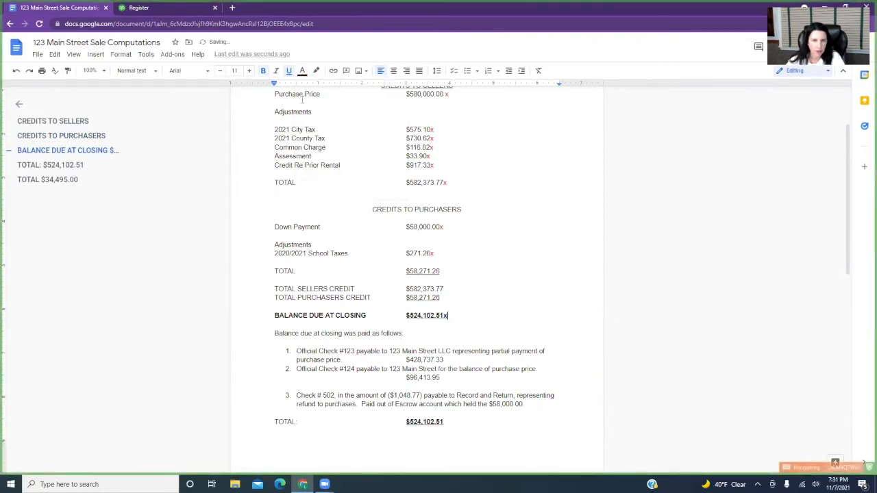
key("shift+Left")
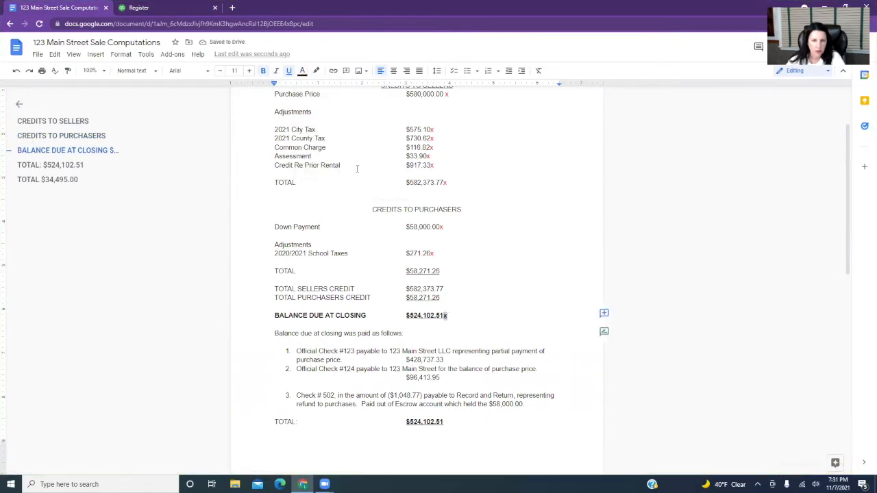
left_click(302, 71)
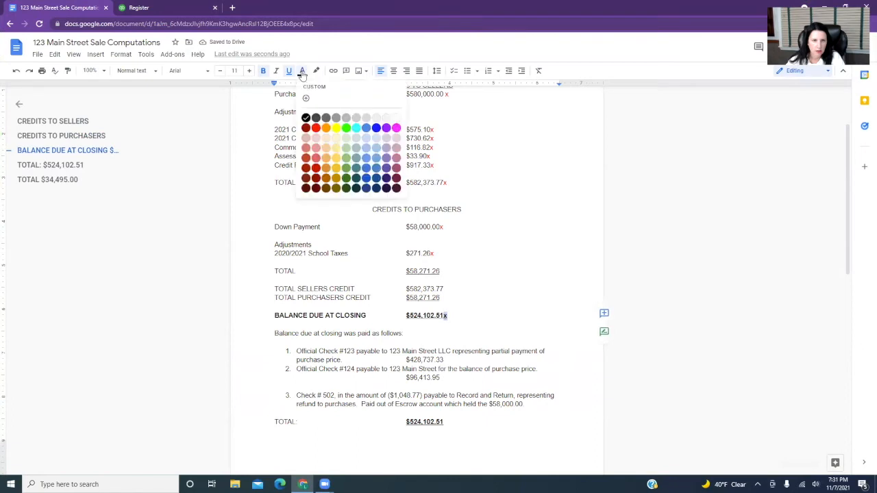
left_click(316, 130)
left_click(499, 255)
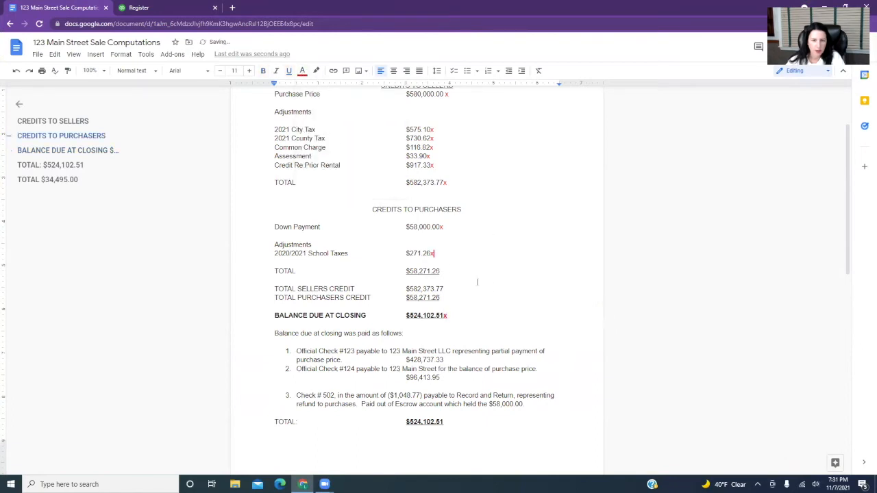
Switch to QuickBooks Online and start a bank deposit to Checking with 428,737.33 received against the Exchange - Sale account.
scroll(477, 281, "down", 2)
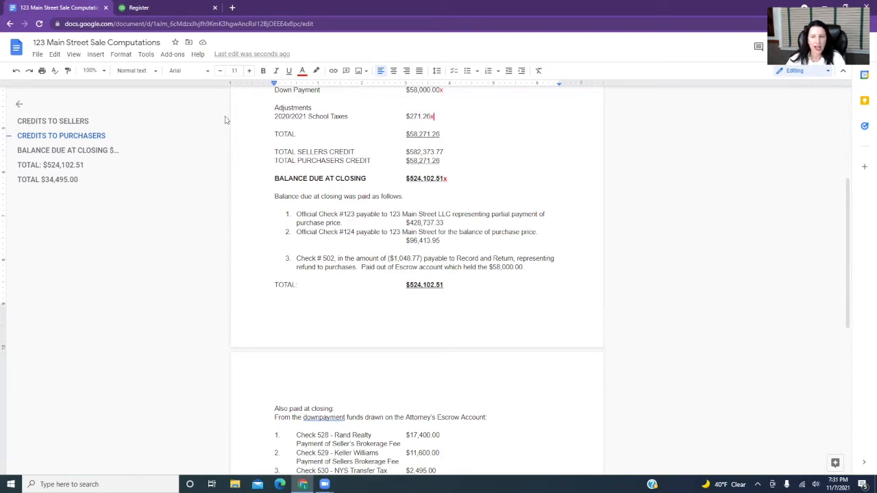
left_click(180, 7)
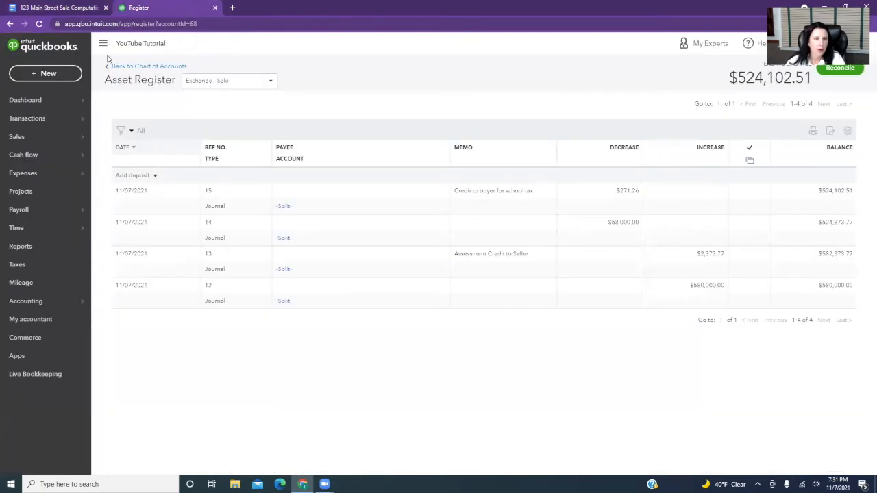
left_click(45, 72)
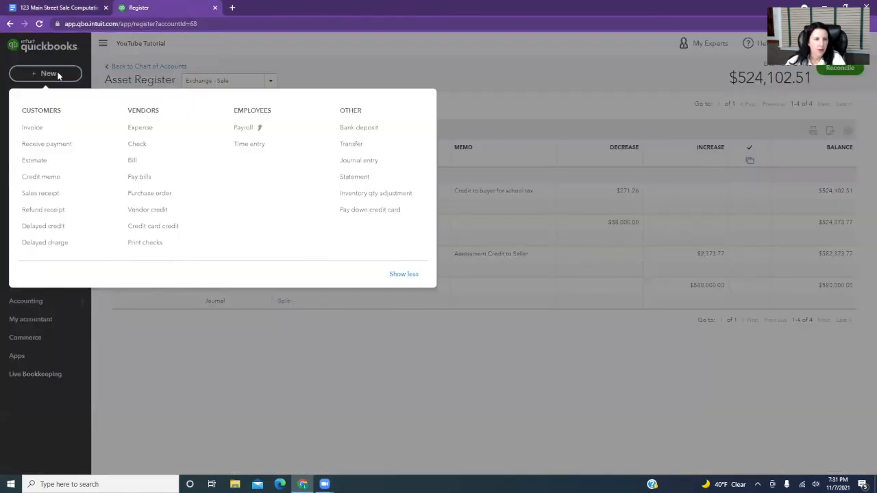
left_click(355, 132)
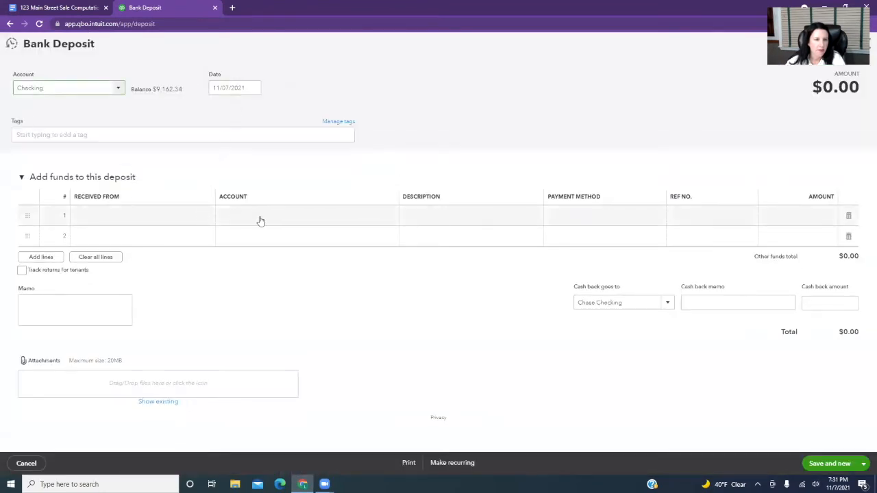
left_click(247, 216)
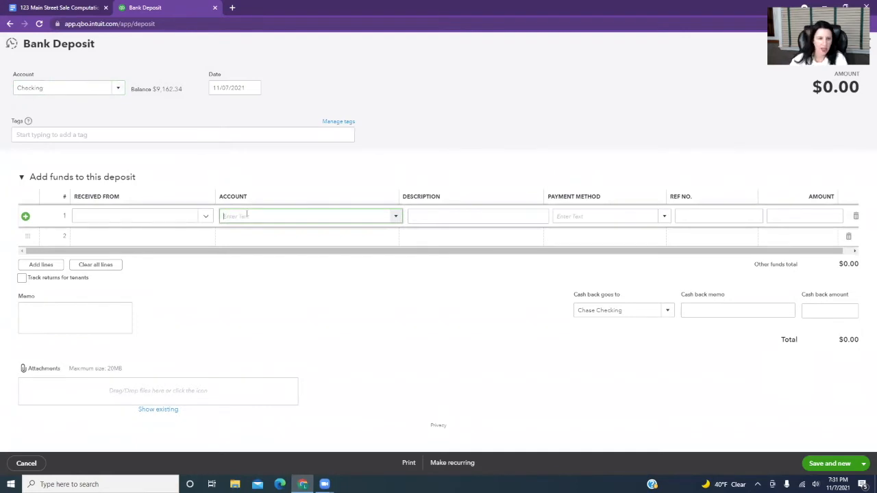
type("Exchange - Sale")
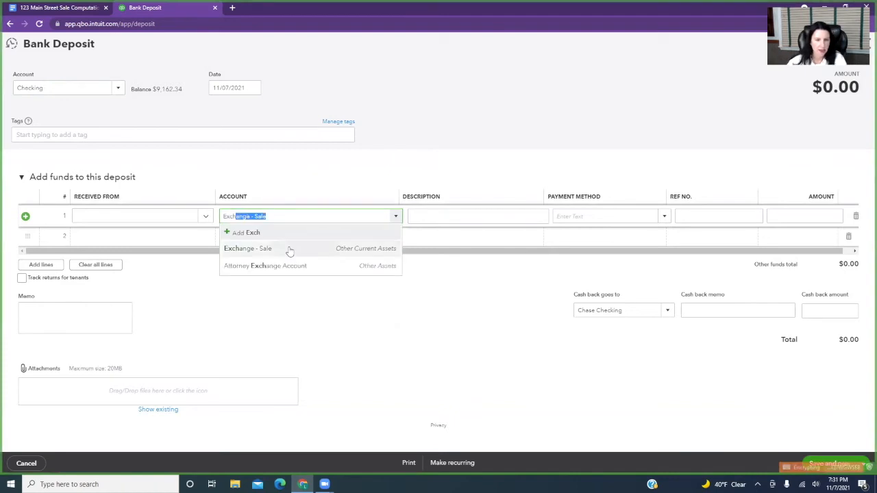
left_click(290, 249)
left_click(794, 217)
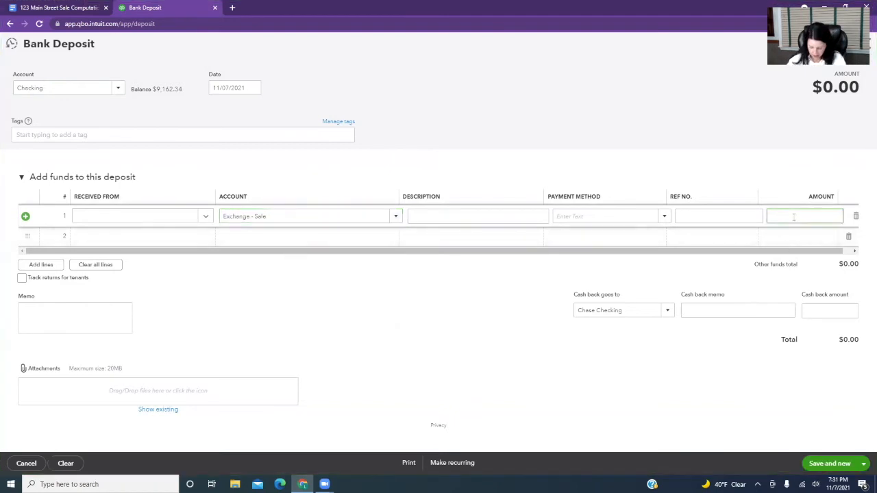
type("428337.33")
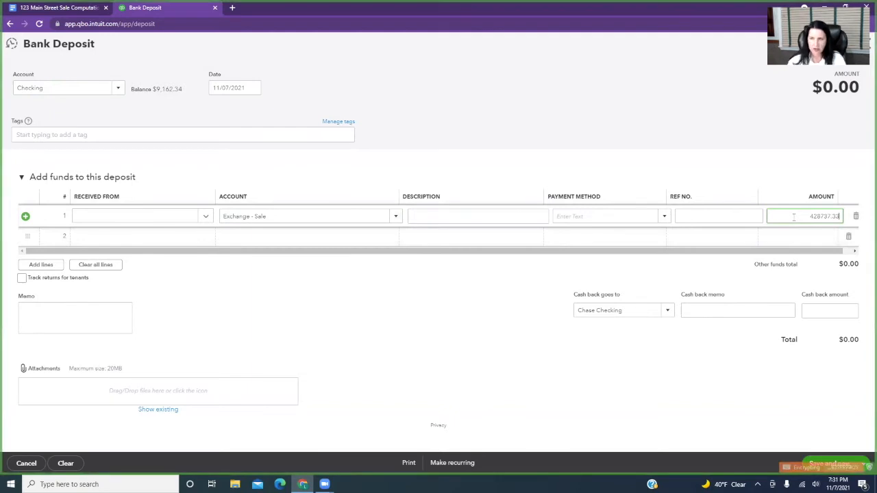
Enter the description "Check # 123" on the first deposit line.
left_click(469, 215)
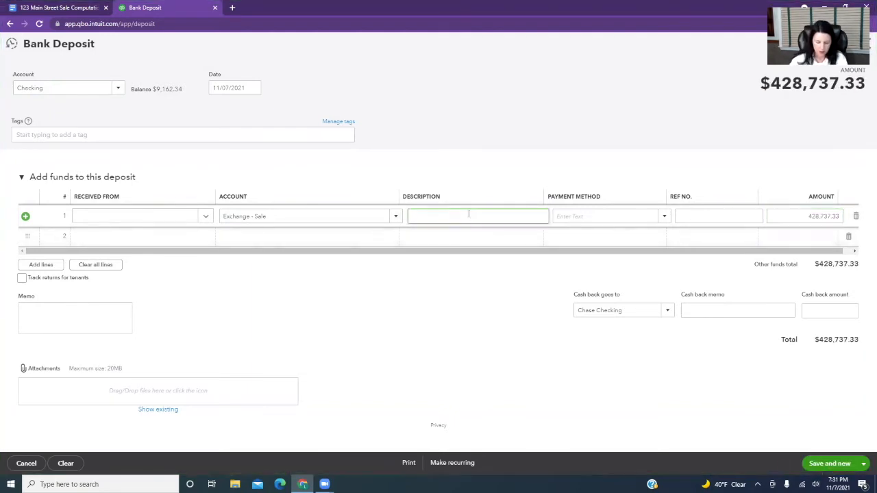
type("Check #")
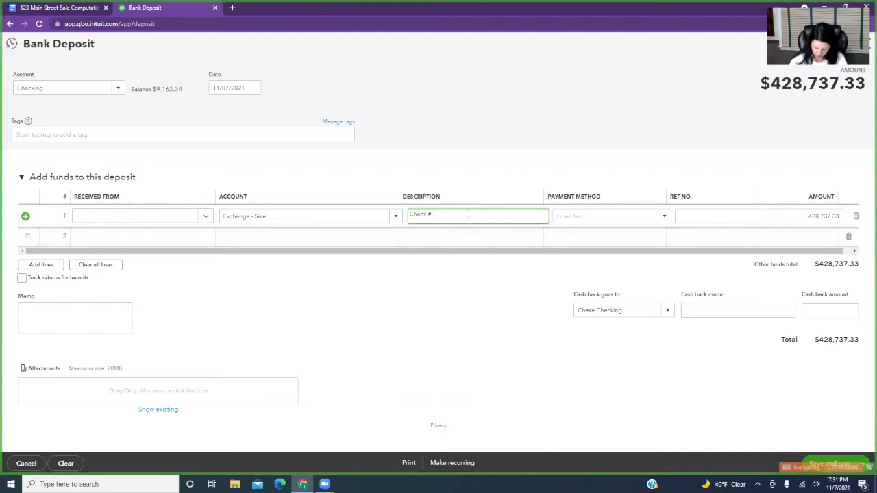
type(" 123")
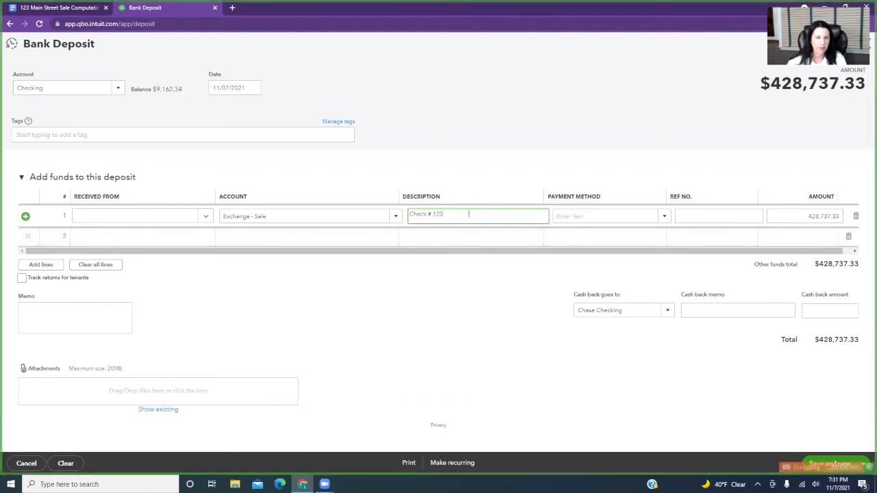
left_click(434, 290)
left_click(118, 218)
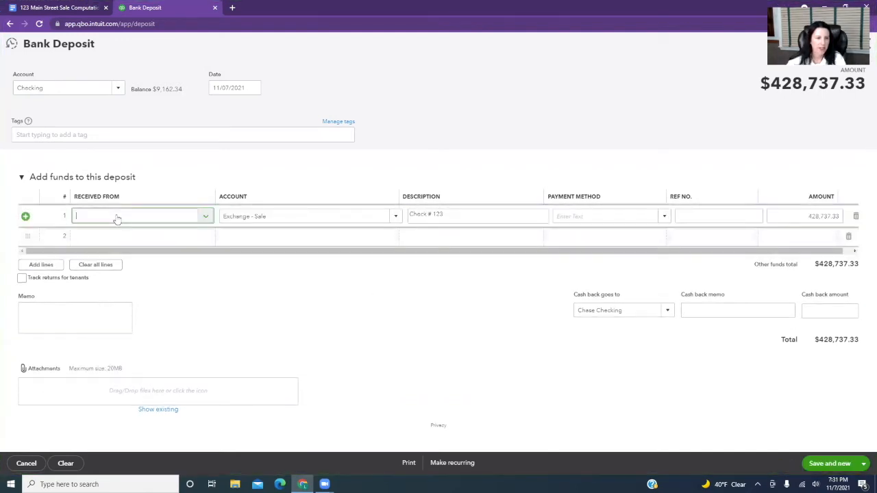
type("Buyer")
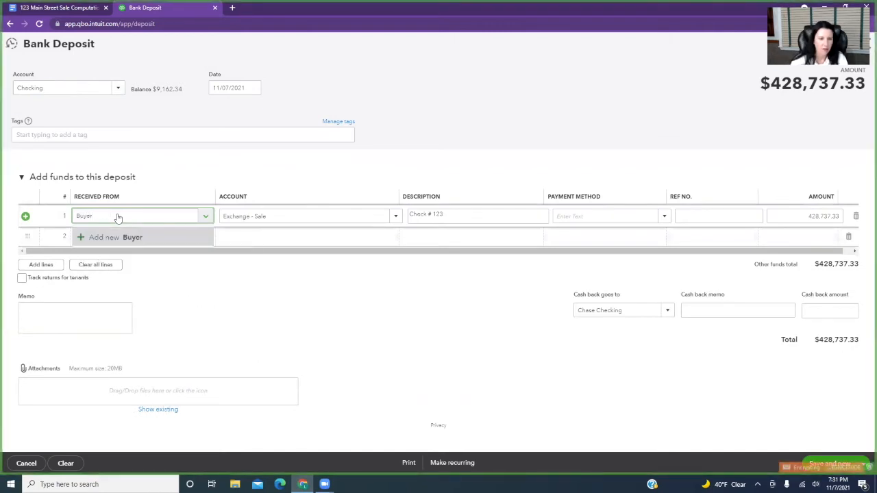
left_click(171, 237)
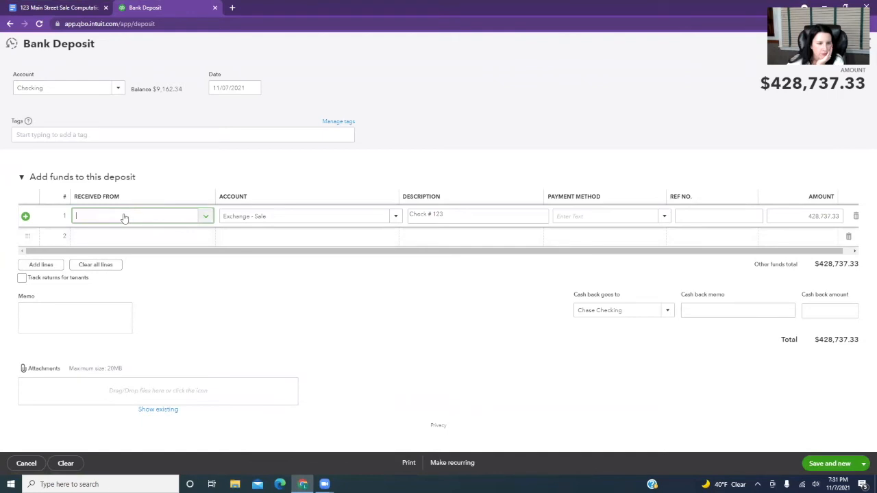
Add "Buyer" as a new name for who the deposit was received from, then save the bank deposit.
type("buy")
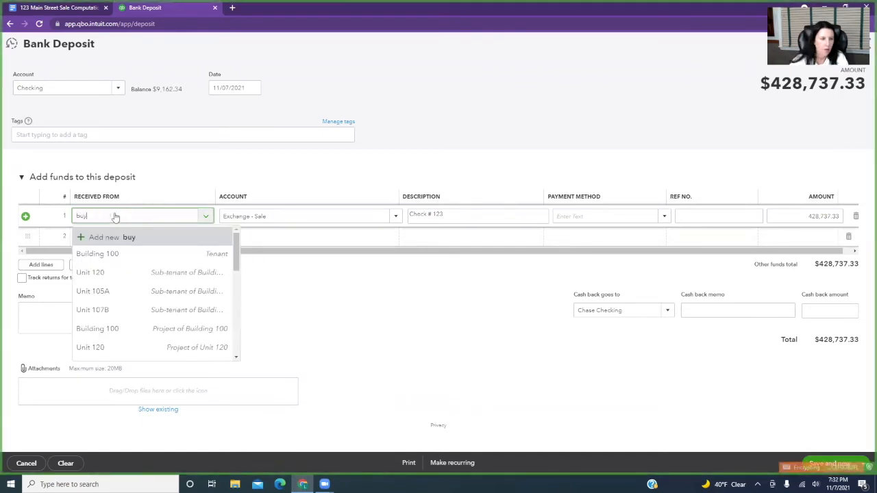
left_click(111, 237)
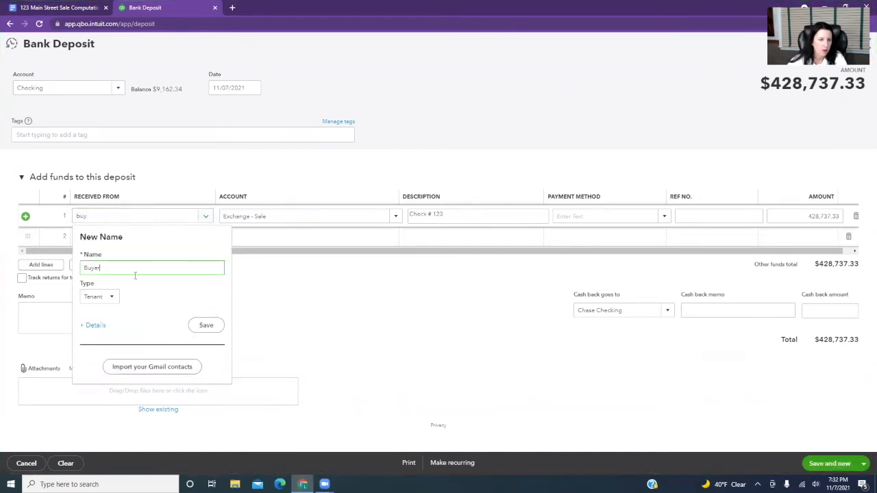
left_click(112, 300)
left_click(145, 302)
left_click(206, 326)
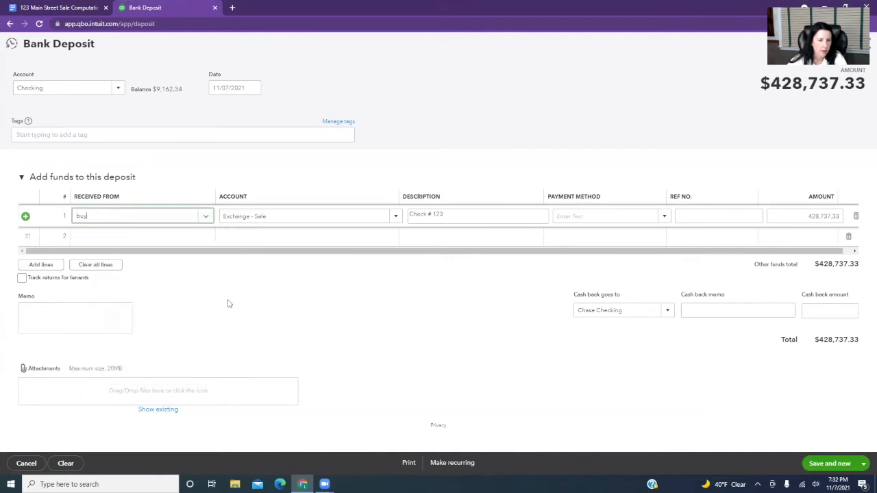
left_click(837, 463)
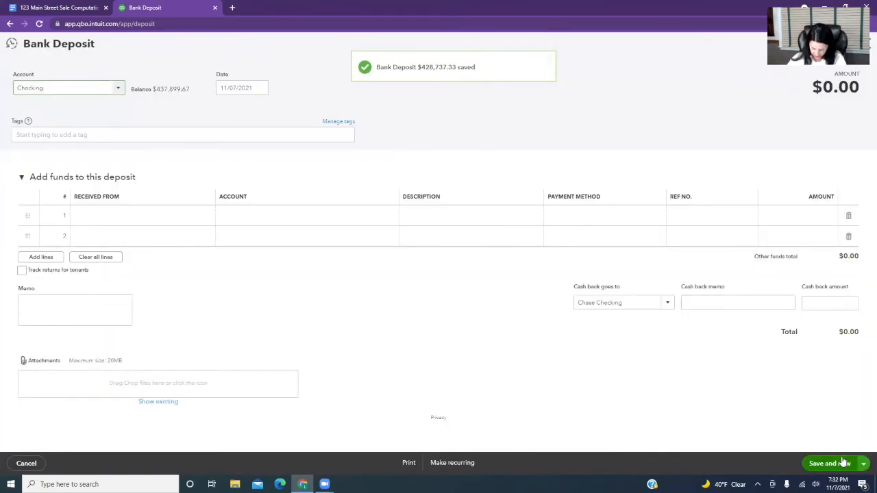
Fill the first line of a new Checking deposit with 96,413.95 received from Buyer against the Exchange - Sale account.
left_click(149, 216)
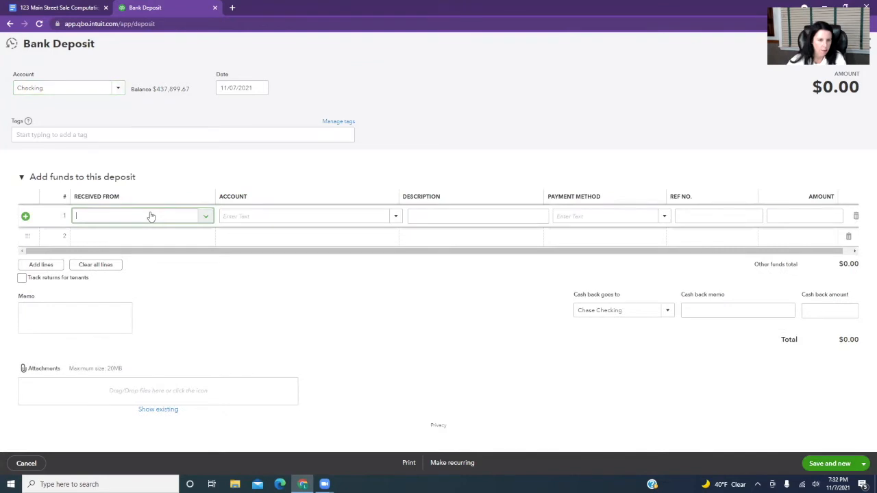
type("buyer")
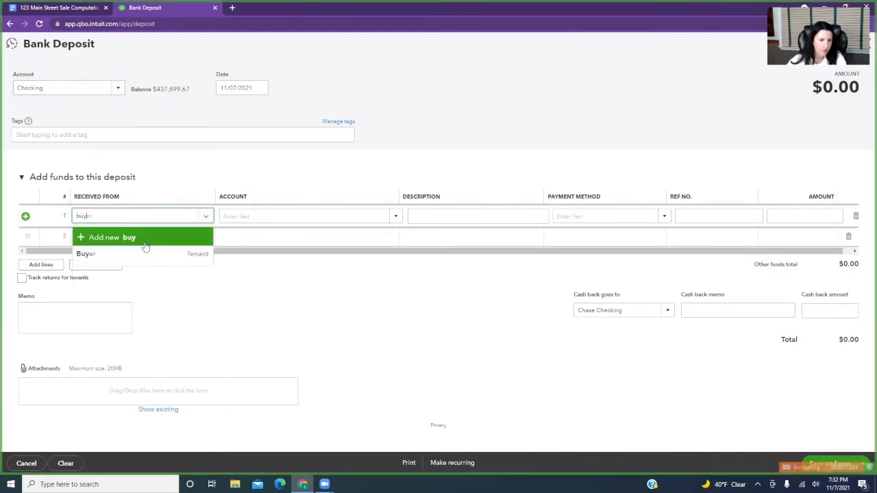
left_click(172, 254)
left_click(239, 216)
type("Ex")
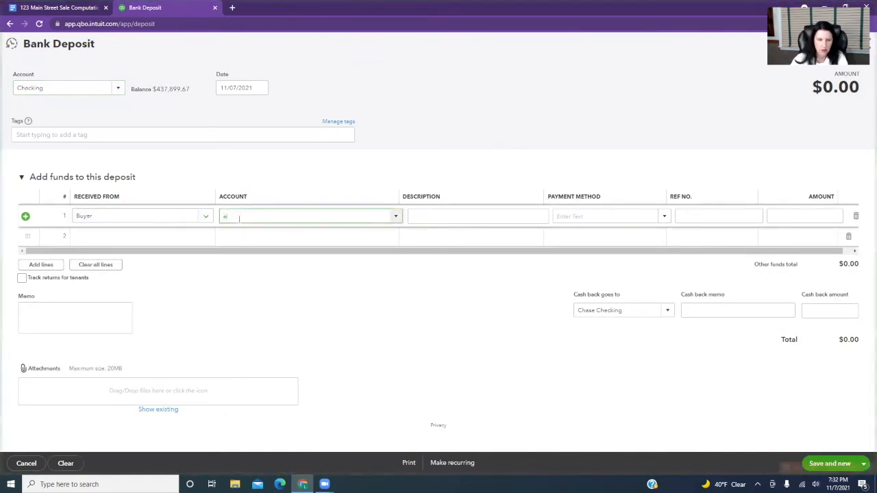
type("change - Sale")
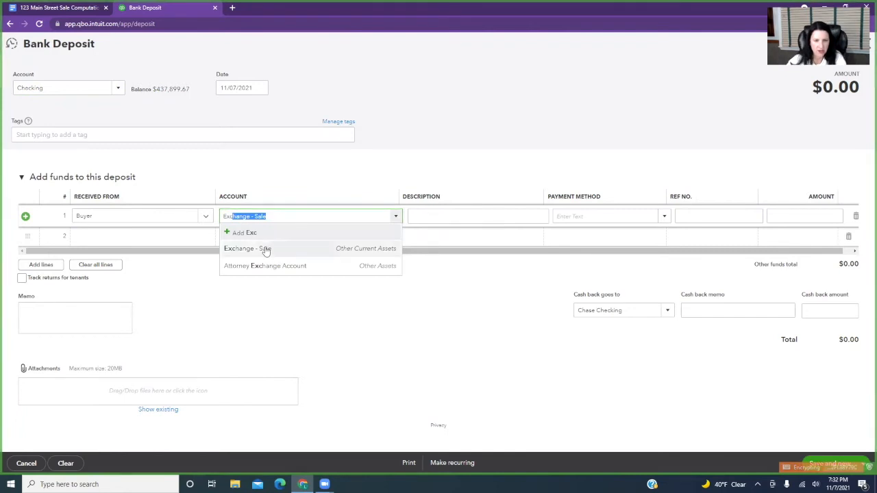
left_click(265, 248)
left_click(814, 216)
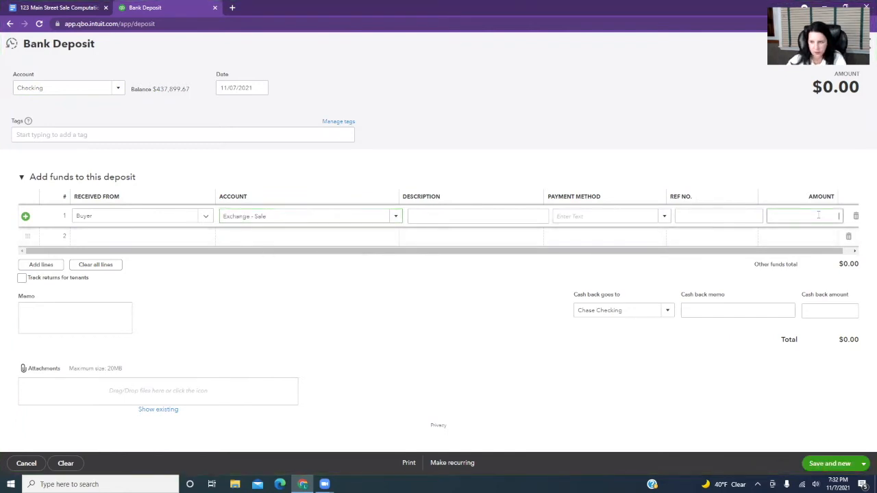
type("26413.95")
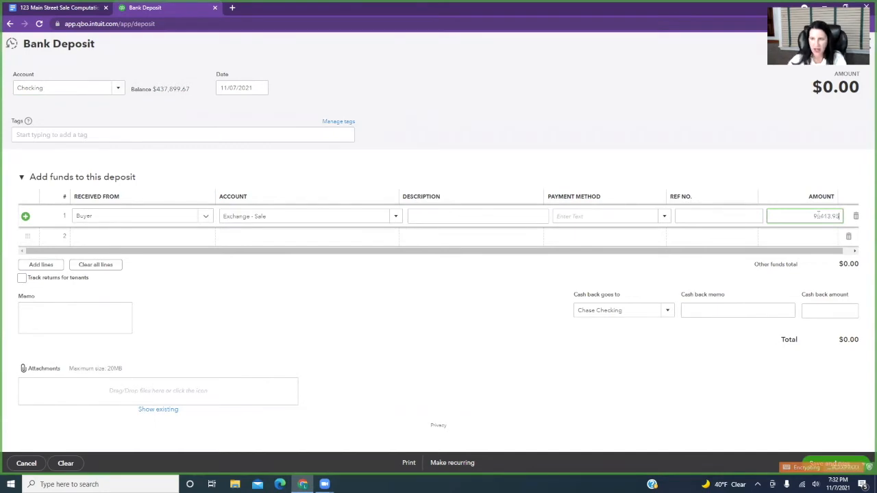
Enter the description "Check #124 from buyer" on the deposit line, then save and close the bank deposit.
left_click(421, 215)
type("Check #")
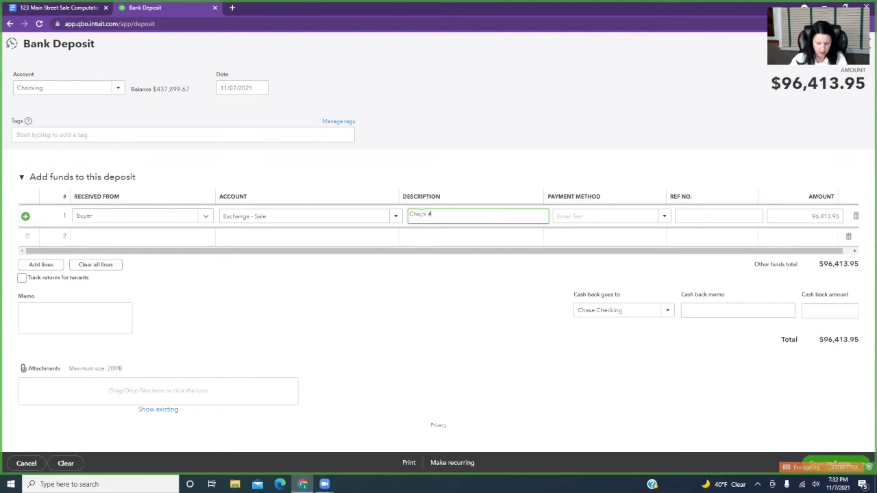
type("124 from Buyer")
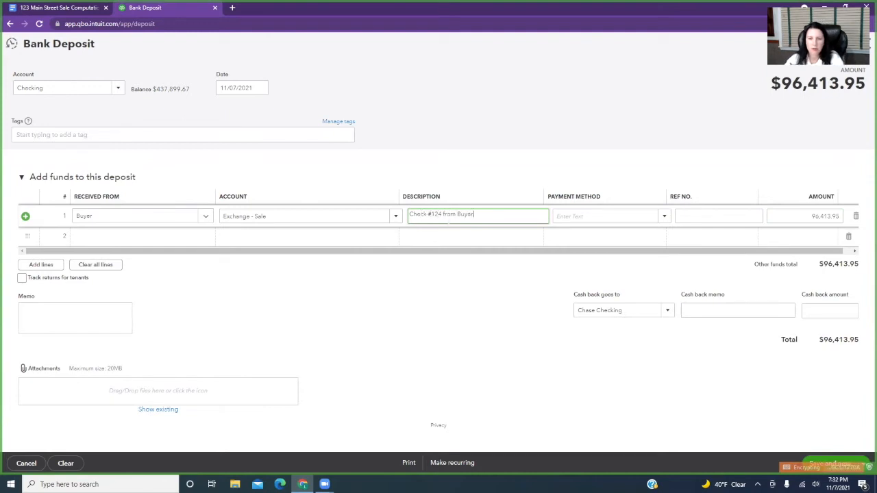
type("b")
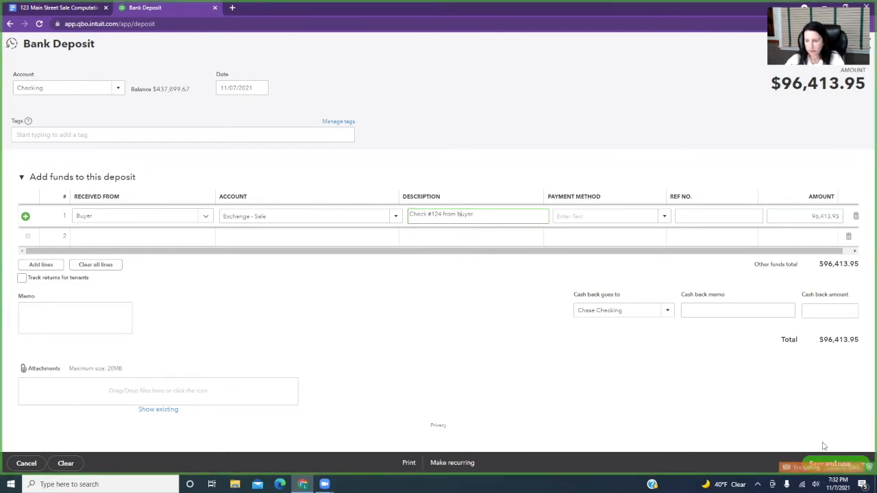
left_click(864, 464)
left_click(820, 448)
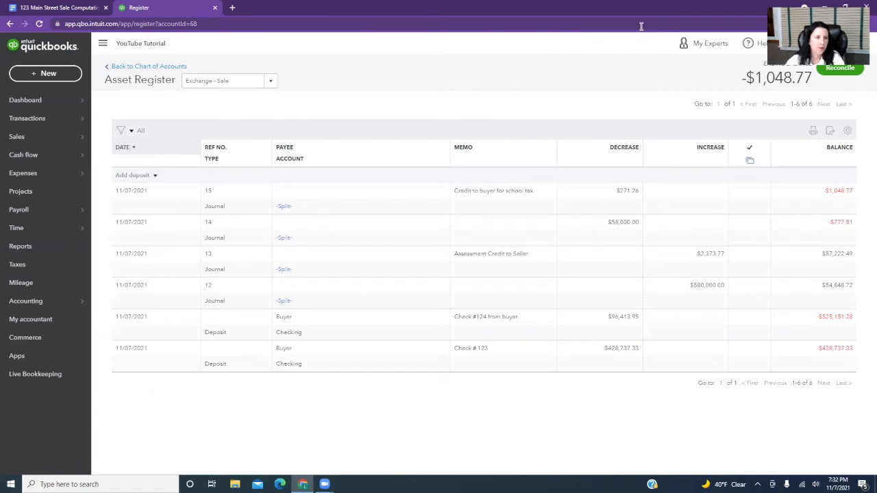
Switch to the Google Docs sale computations and add a red "x" after the Check #123 and Check #124 amounts.
left_click(43, 8)
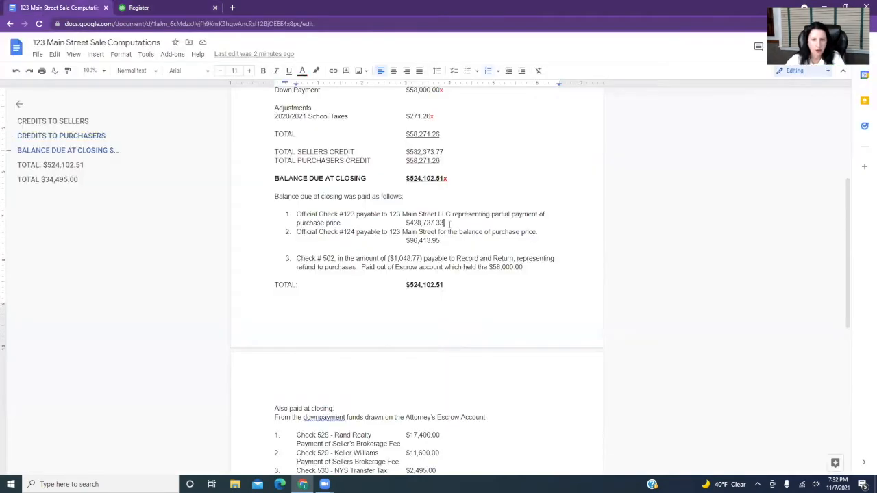
left_click(303, 71)
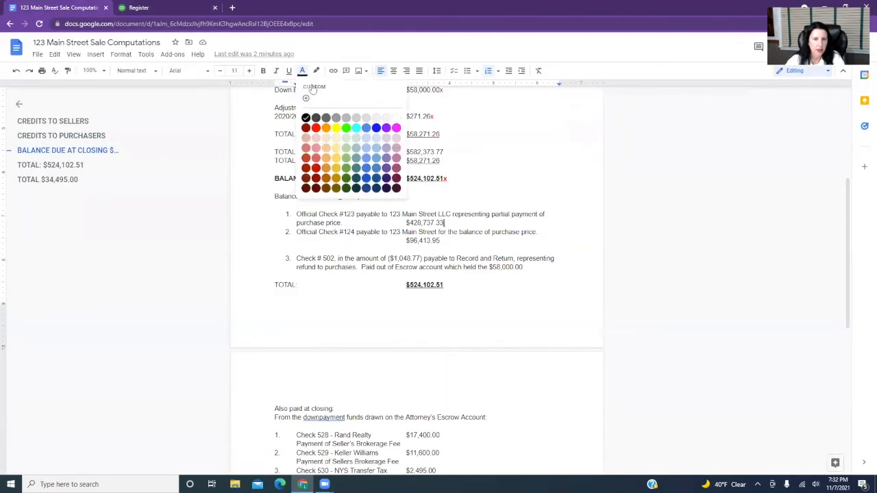
left_click(316, 129)
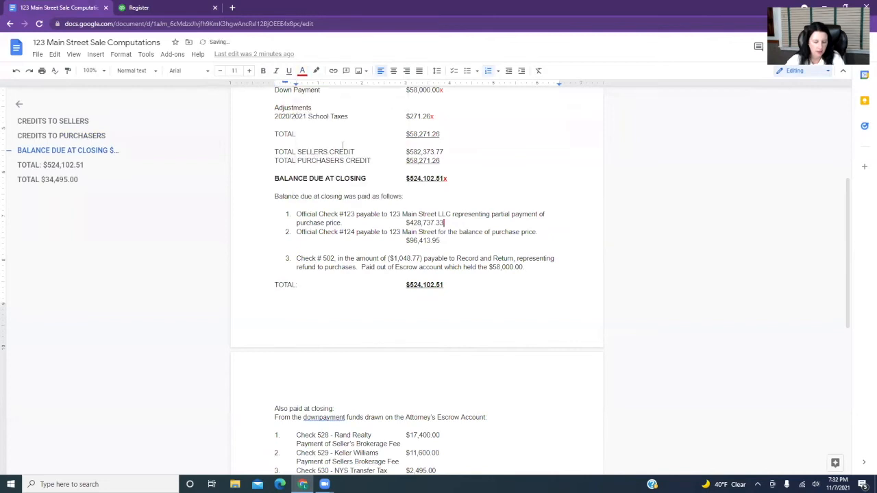
type("x")
double_click(444, 243)
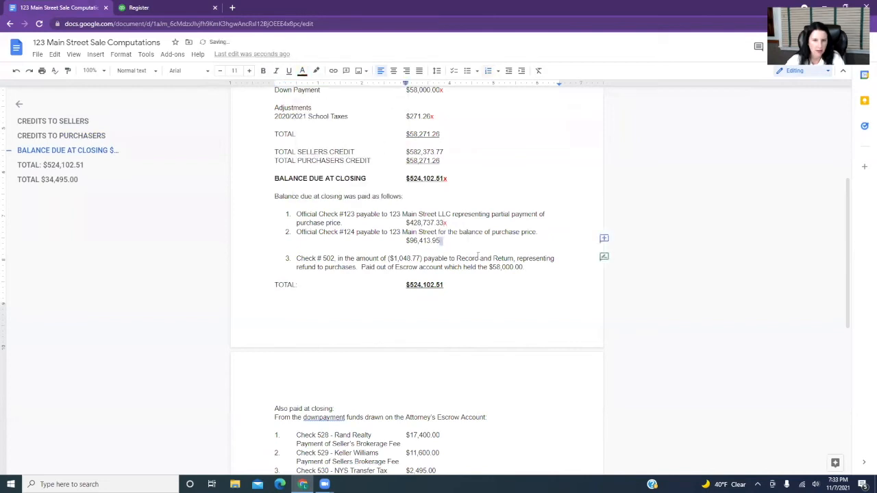
left_click(302, 71)
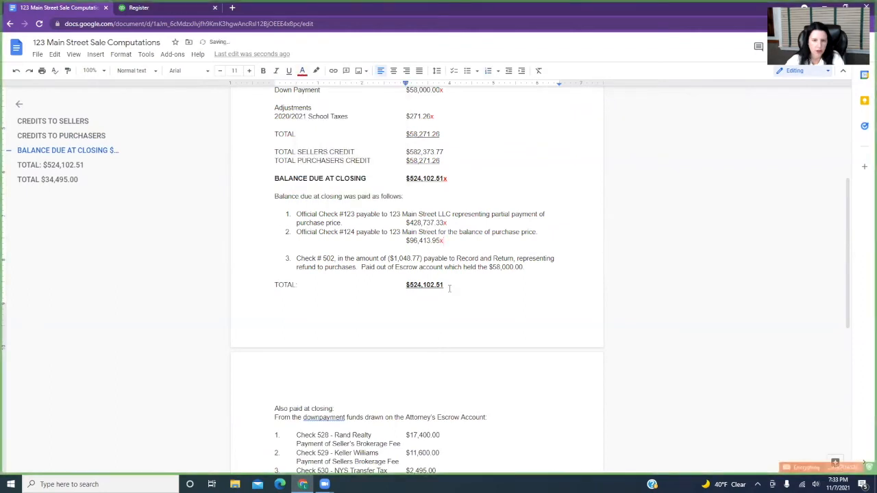
left_click(368, 259)
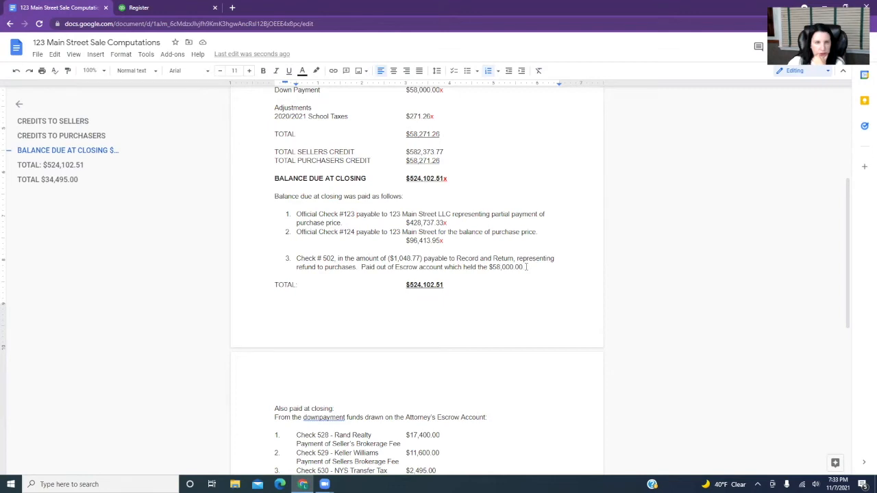
Switch to QuickBooks Online and show the Attorney Exchange Account in the asset register.
left_click(170, 11)
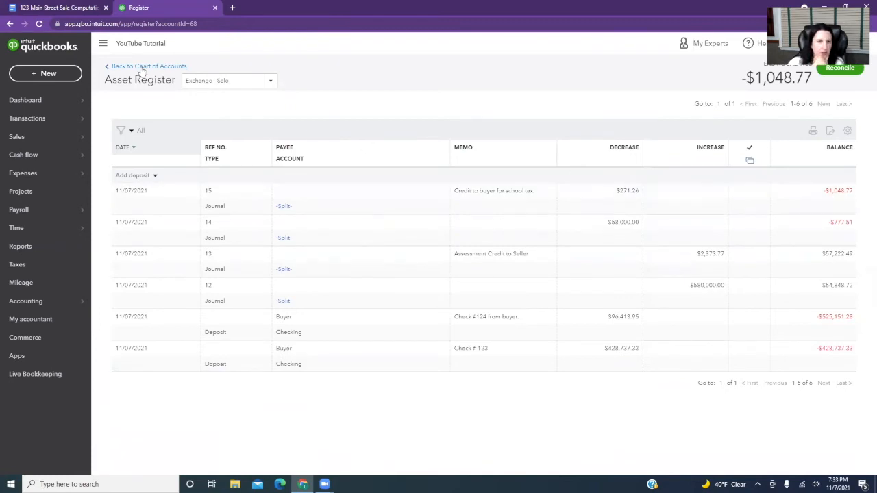
left_click(270, 85)
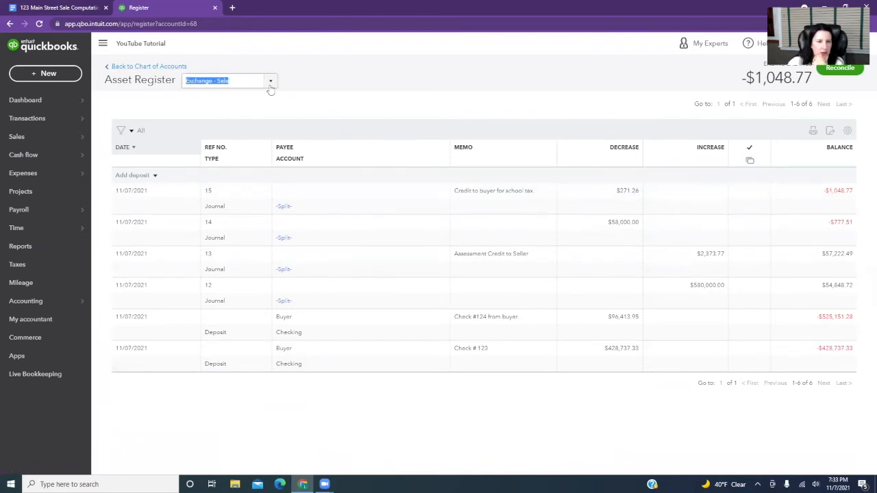
left_click(286, 184)
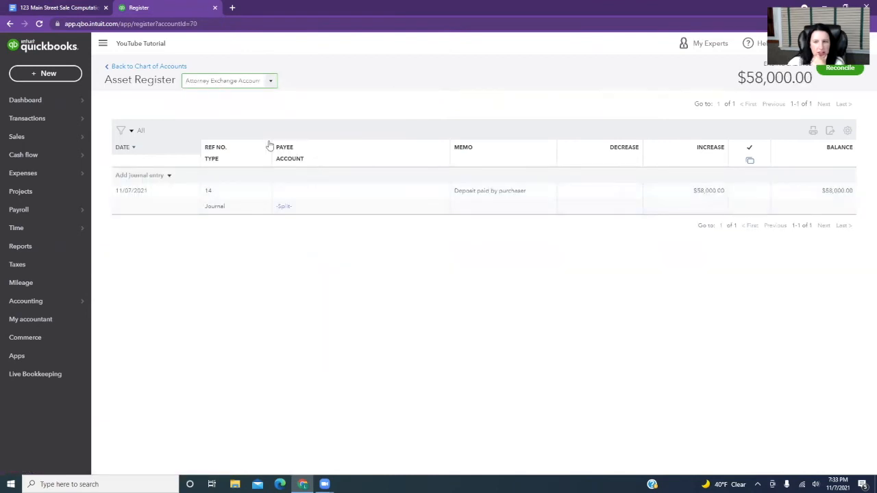
Start a journal entry in the Attorney Exchange Account register with the memo "#502" and a decrease of 1,048.77.
left_click(151, 175)
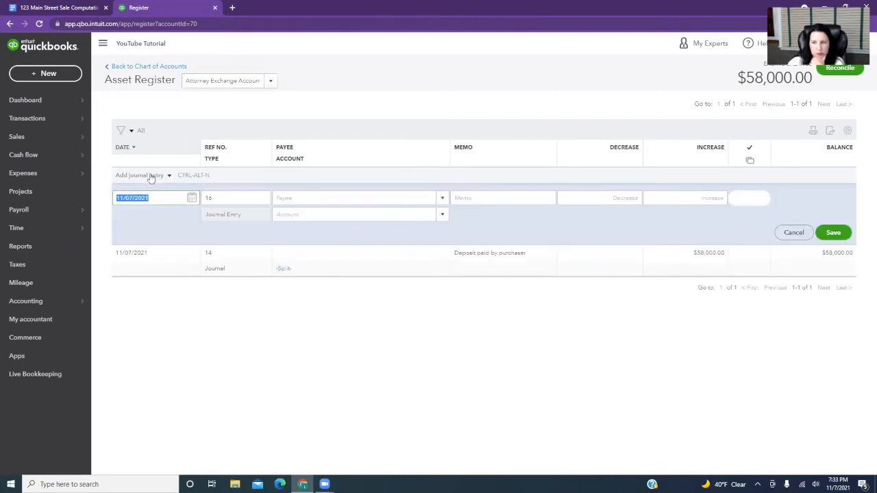
left_click(262, 197)
key("Tab")
key("Tab")
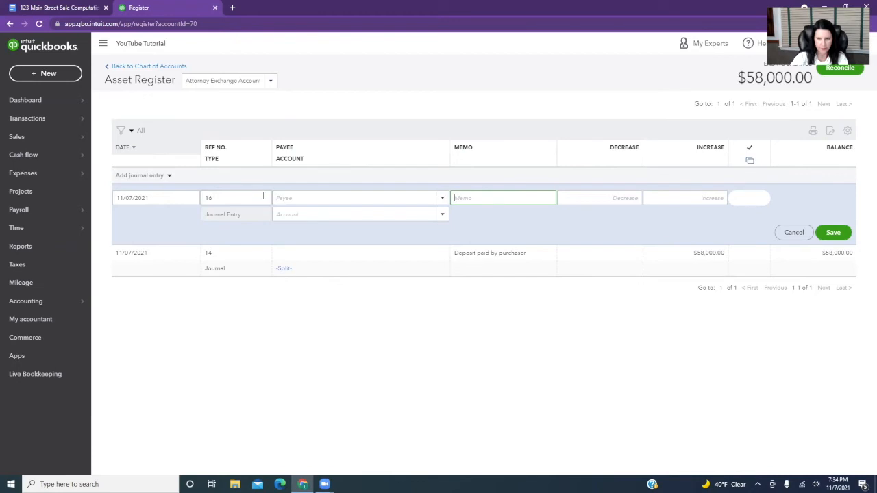
type("#502")
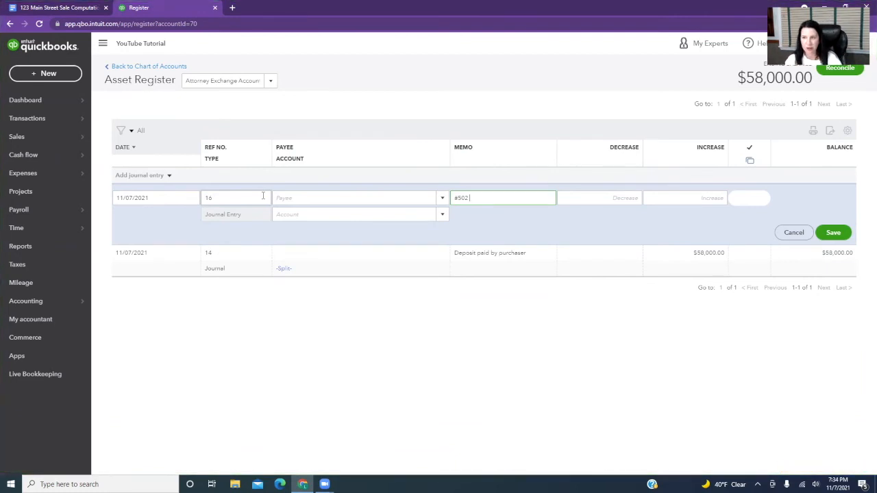
key("Tab")
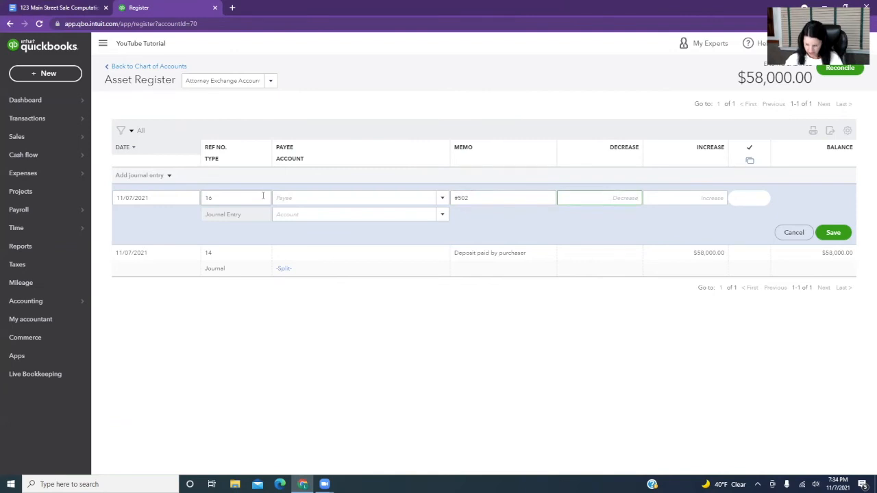
type("1048.77")
key("Tab")
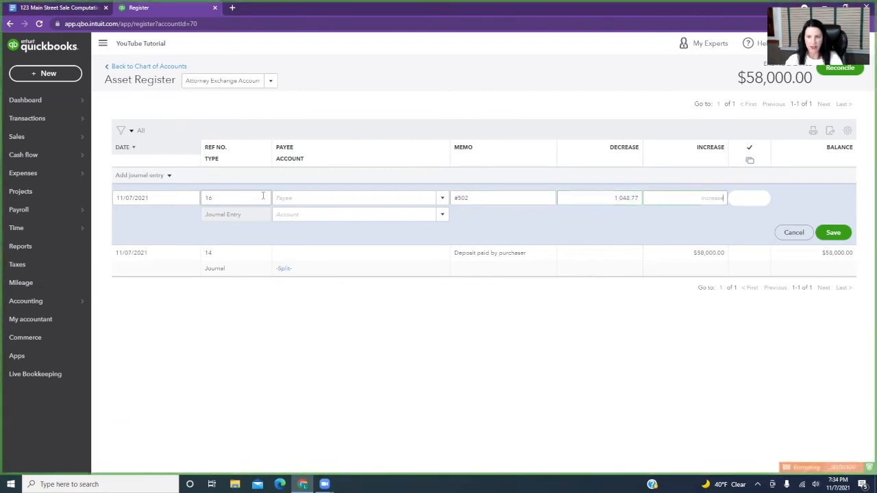
key("Tab")
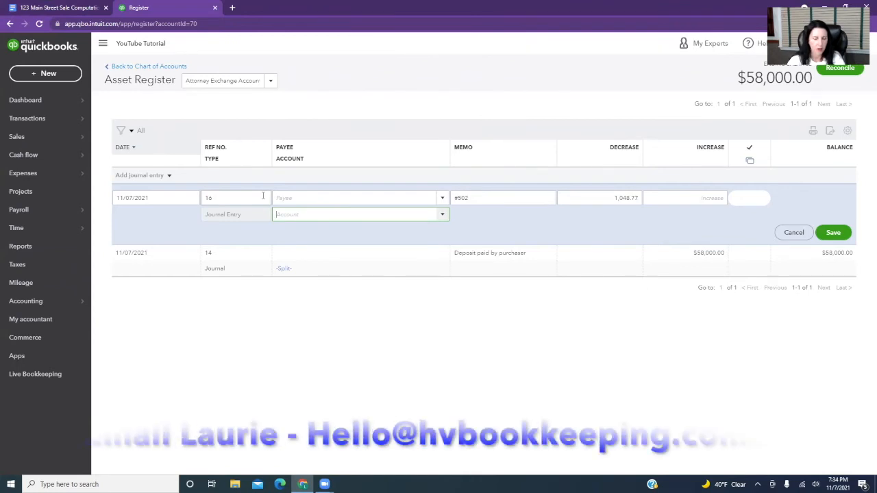
Assign the entry to the Exchange - Sale account, extend the memo to "#502 - Record & Return", and save it.
type("Sales")
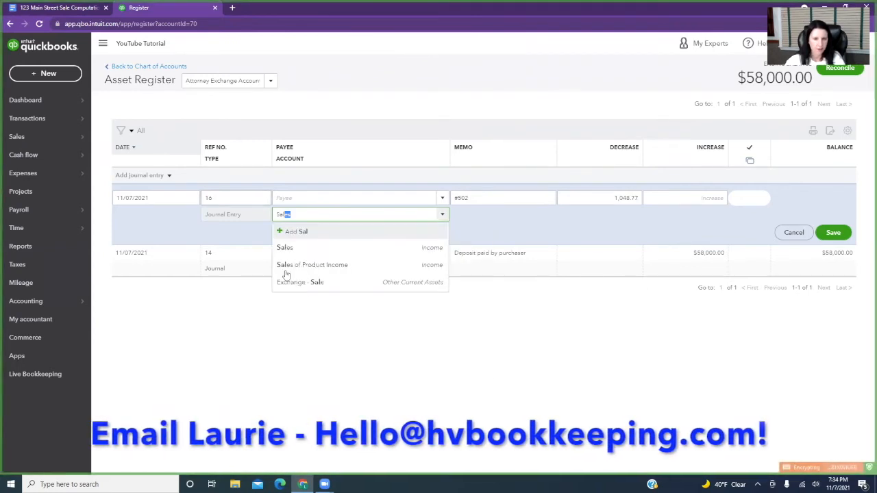
left_click(343, 285)
left_click(485, 198)
left_click(476, 198)
type("-")
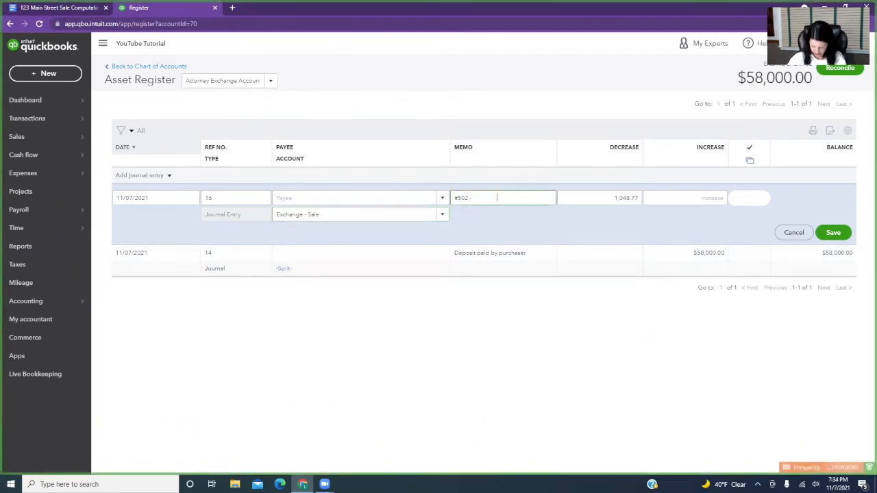
type(" Record & Return")
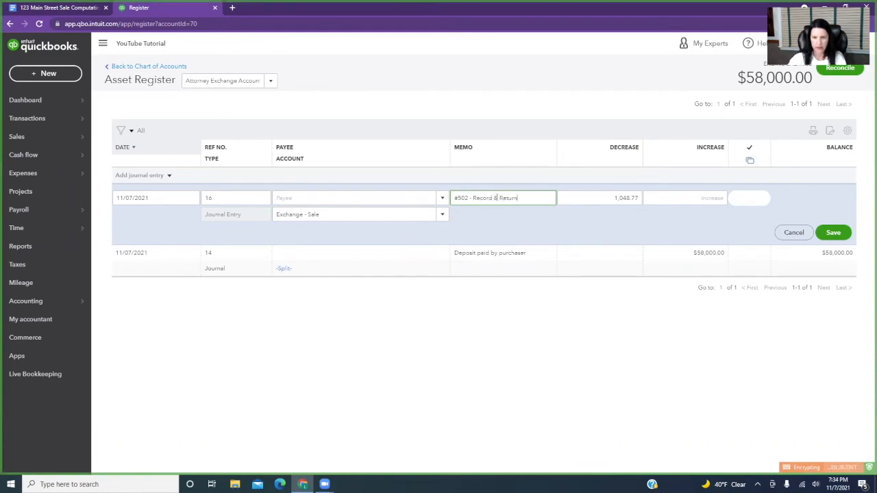
left_click(846, 235)
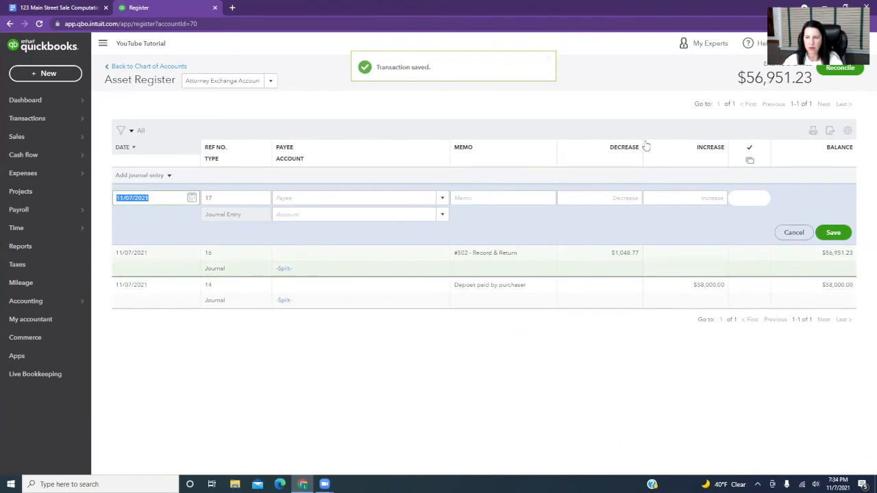
Check the Exchange - Sale balance and register entries from the chart of accounts.
left_click(165, 65)
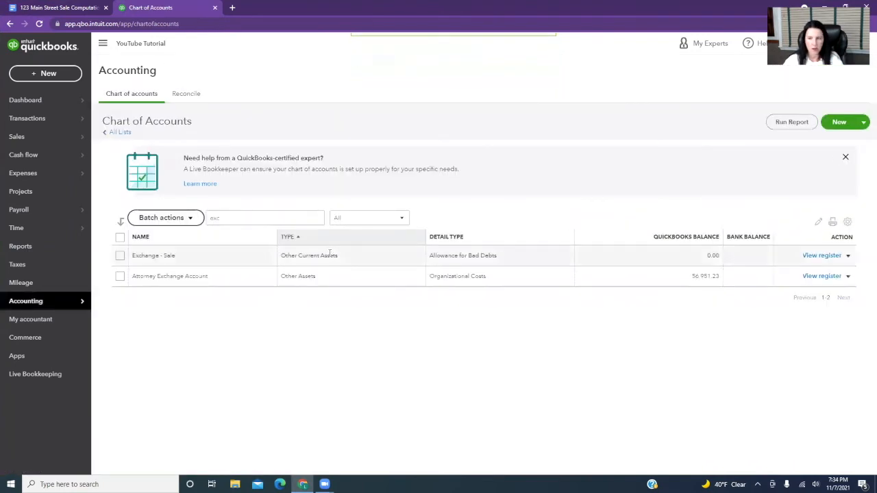
left_click(816, 256)
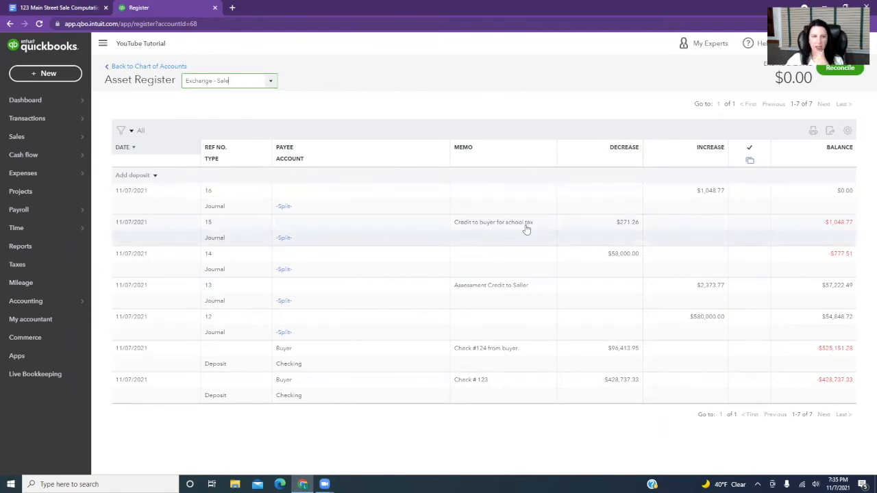
left_click(159, 66)
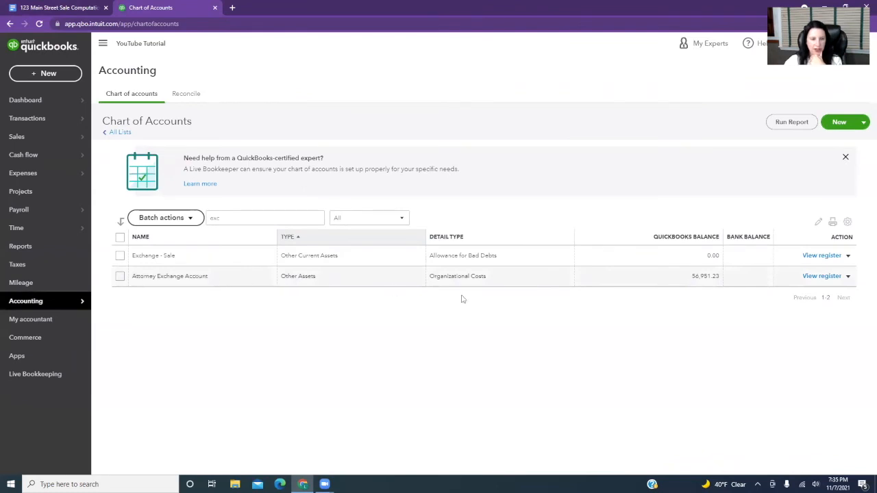
Start a journal entry in the Attorney Exchange Account register with a decrease of 17,400, assigned to Real Estate Commission Expense.
left_click(812, 276)
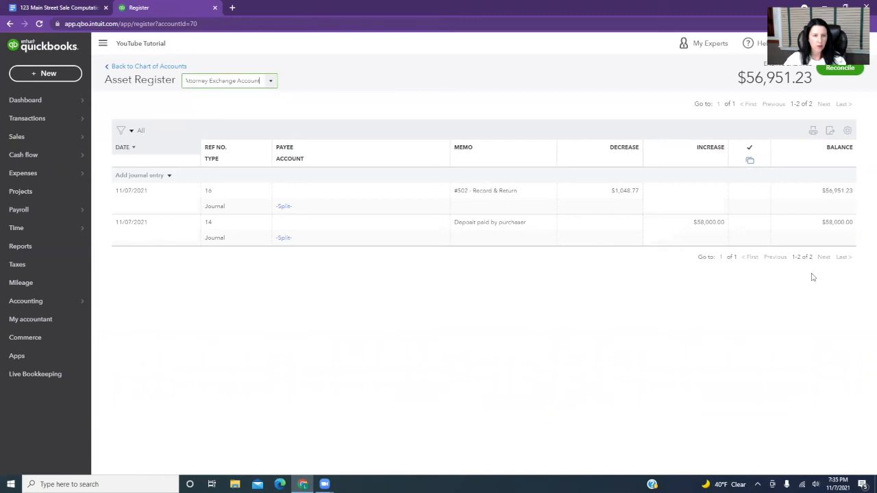
left_click(148, 176)
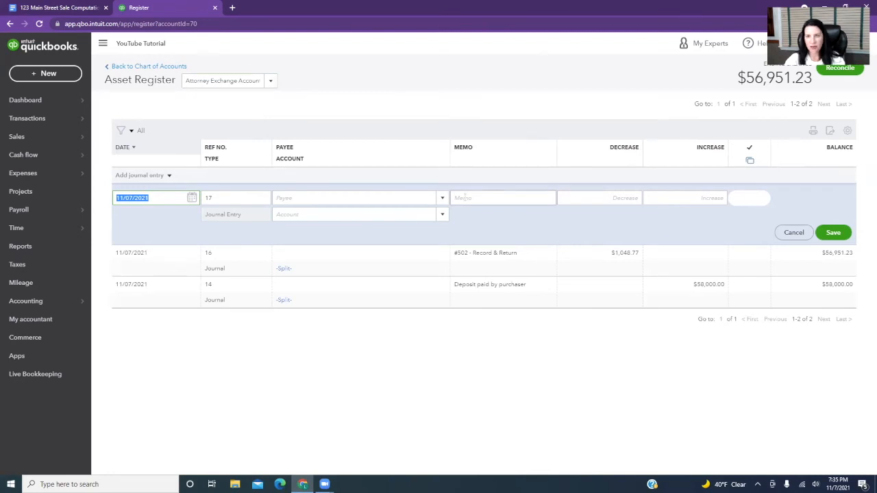
left_click(610, 197)
type("17400")
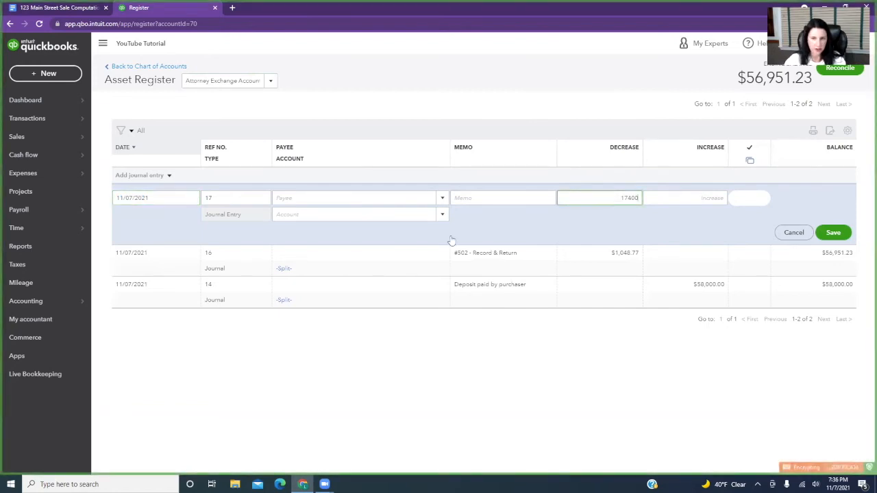
left_click(313, 214)
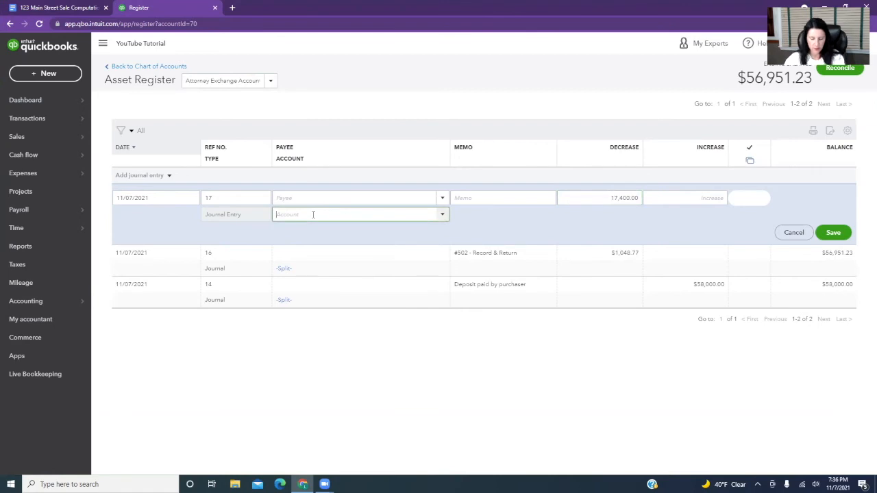
type("brok")
key("BackSpace")
key("BackSpace")
key("BackSpace")
type("comm")
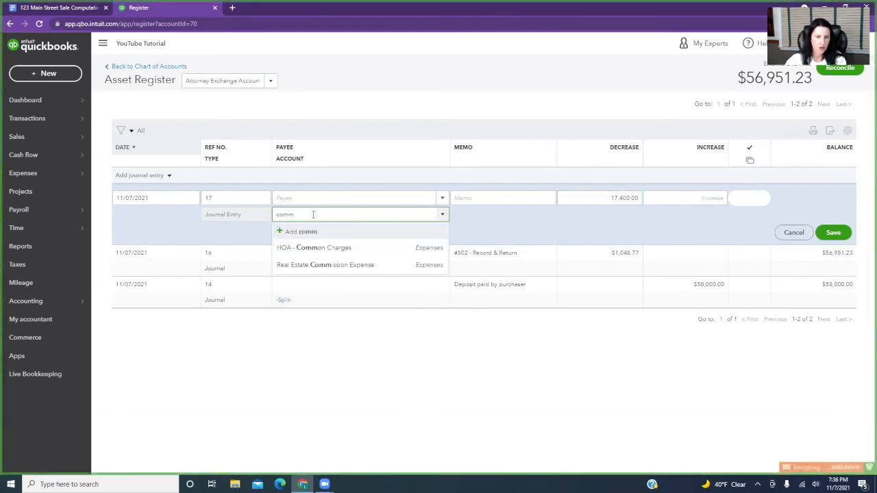
left_click(322, 265)
Add the memo "Escrow Check # 528 Rand Realty" to the 17,400 entry and save it.
left_click(472, 198)
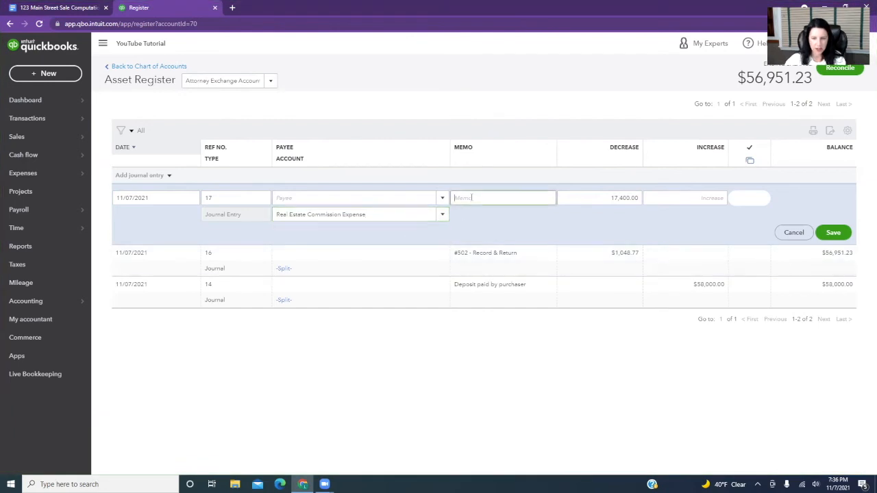
type("Esc")
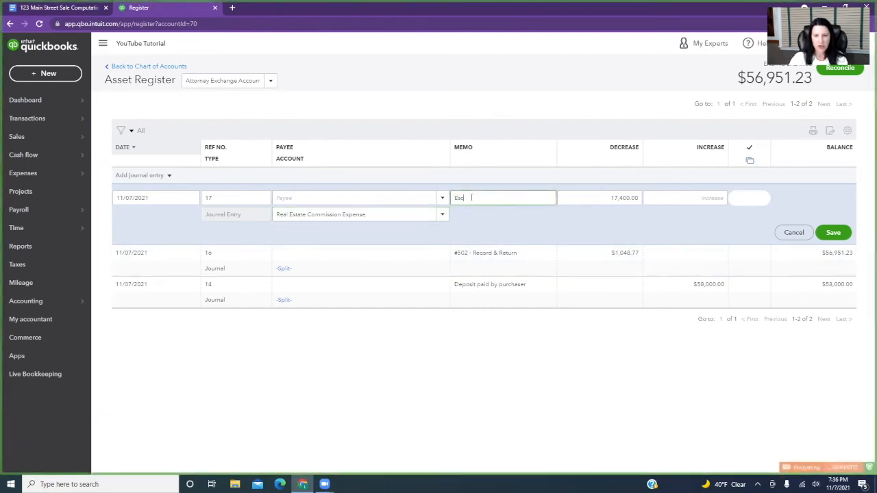
type("row Check #")
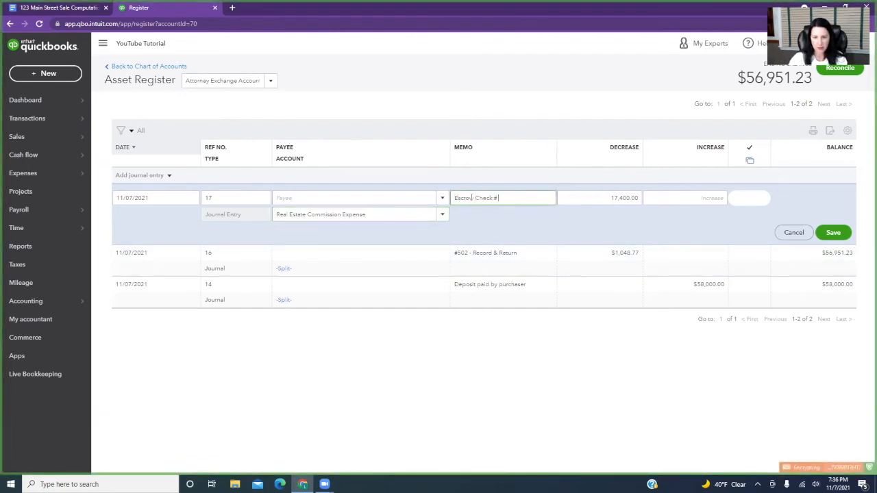
type(" 328")
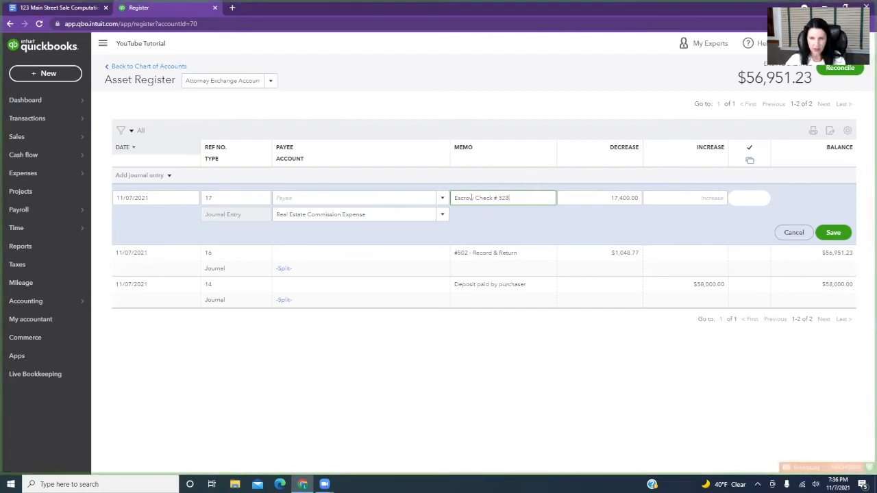
type(" Rand Realty")
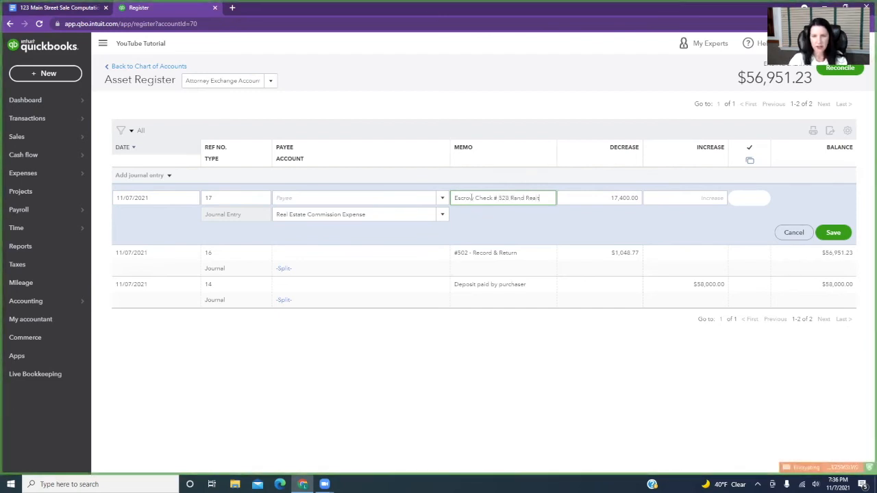
left_click(833, 234)
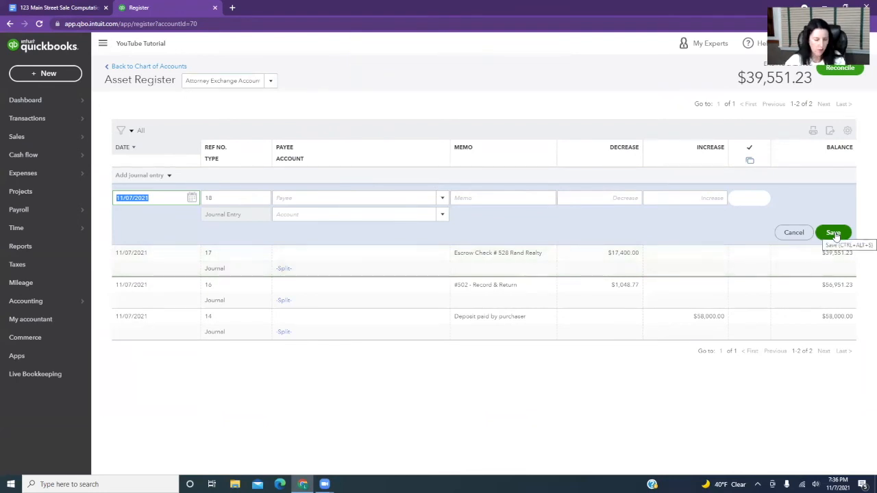
Fill in the new journal entry with the memo "Escrow Check #529 Keller Williams" and a decrease of 11,600.
key("Tab")
key("Tab")
key("Tab")
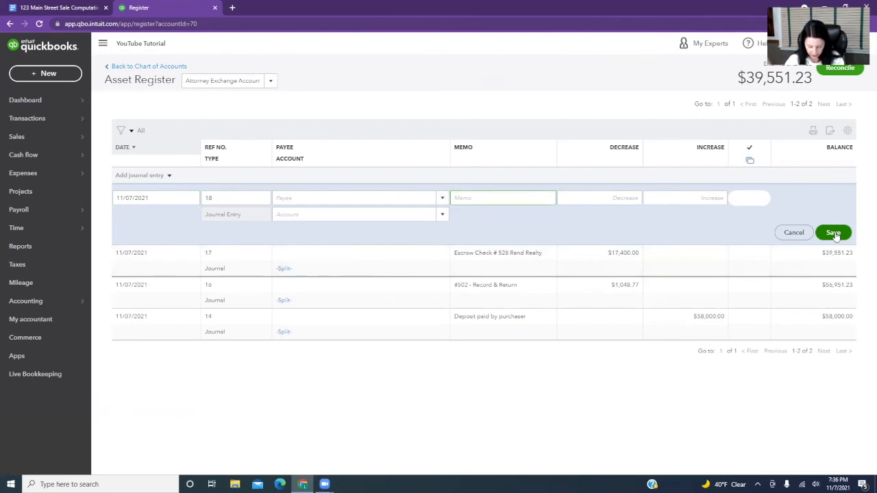
type("Esc")
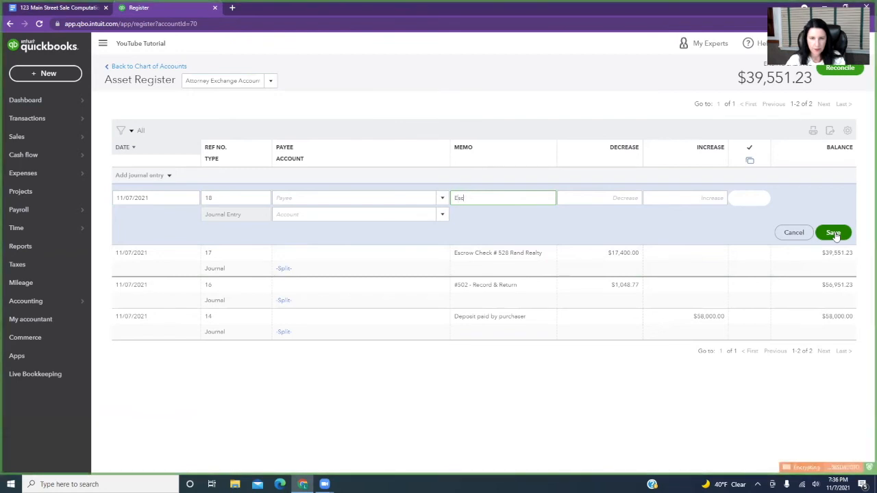
type("row Check #")
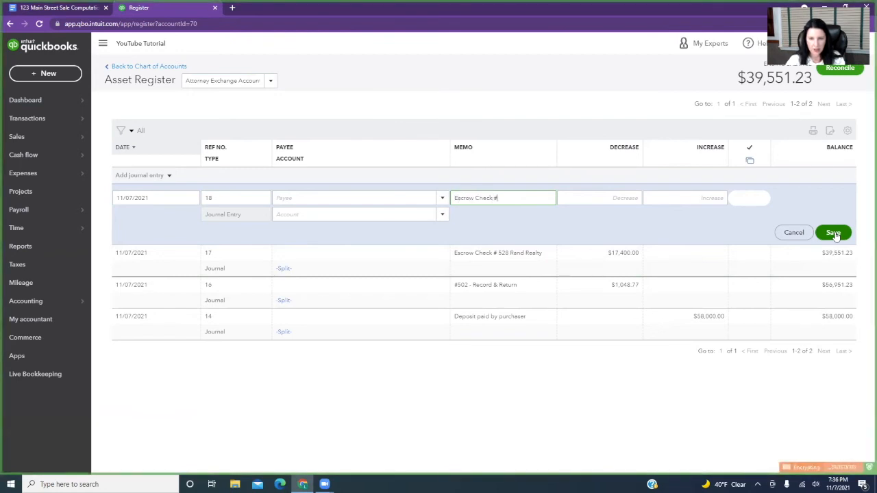
type("529")
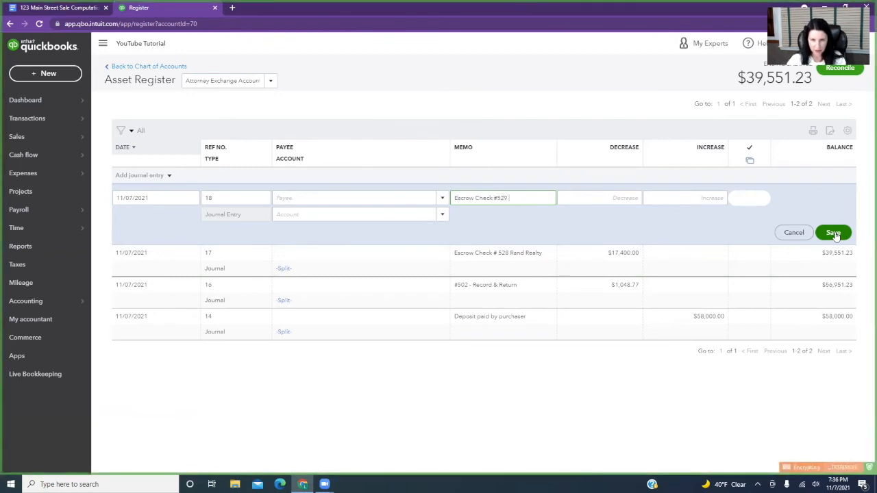
type(" Keller")
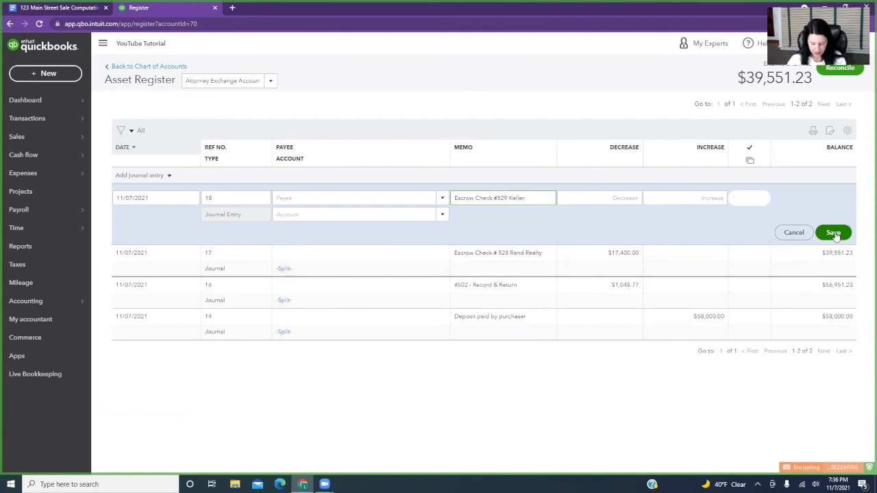
type(" Williams")
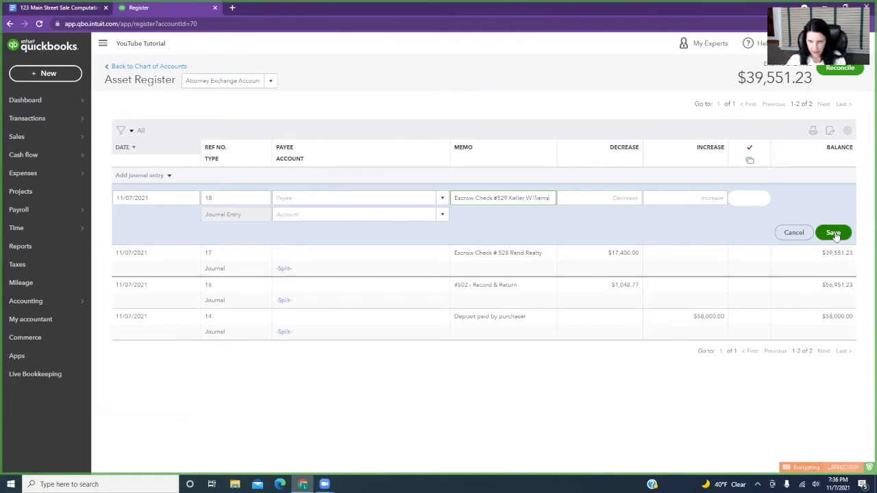
key("Tab")
type("11,600")
key("Tab")
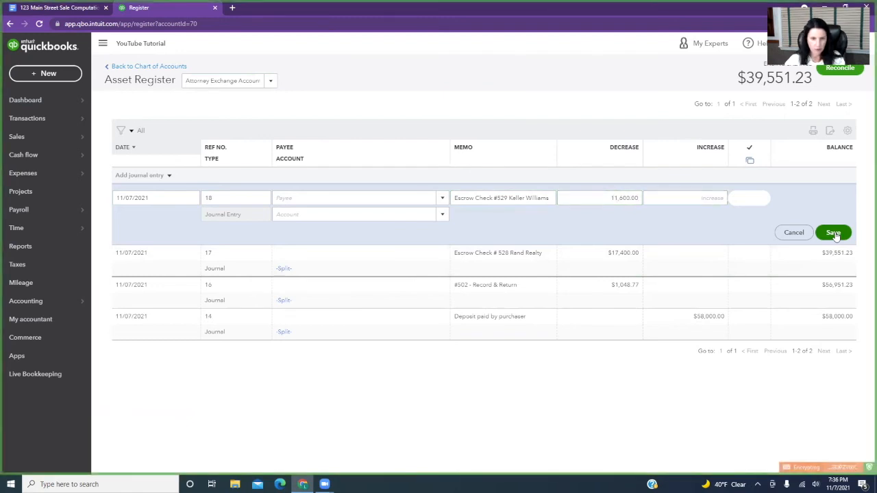
Assign the Keller Williams entry to Real Estate Commission Expense and save it.
left_click(316, 214)
type("Commm")
key("BackSpace")
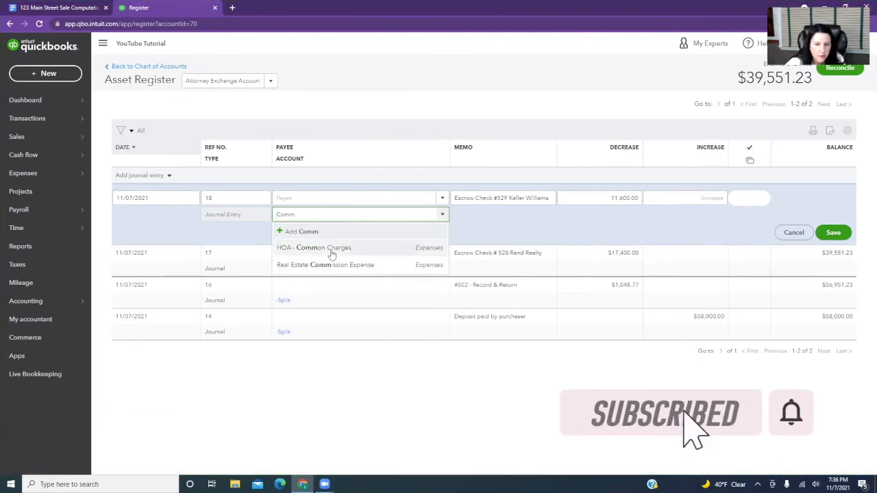
left_click(334, 265)
left_click(835, 234)
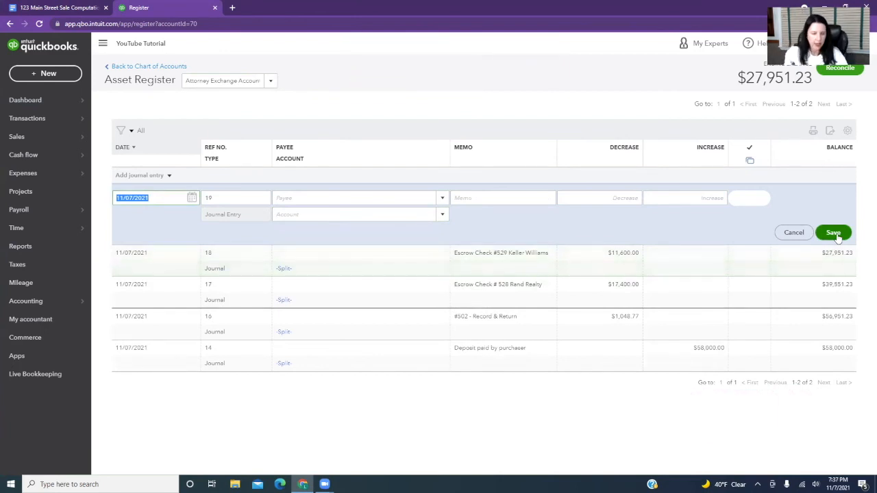
Fill in the new journal entry with the memo "Escrow Check #530 NYS Transfer Tax" and a decrease of 2,495.
key("Tab")
key("Tab")
key("Tab")
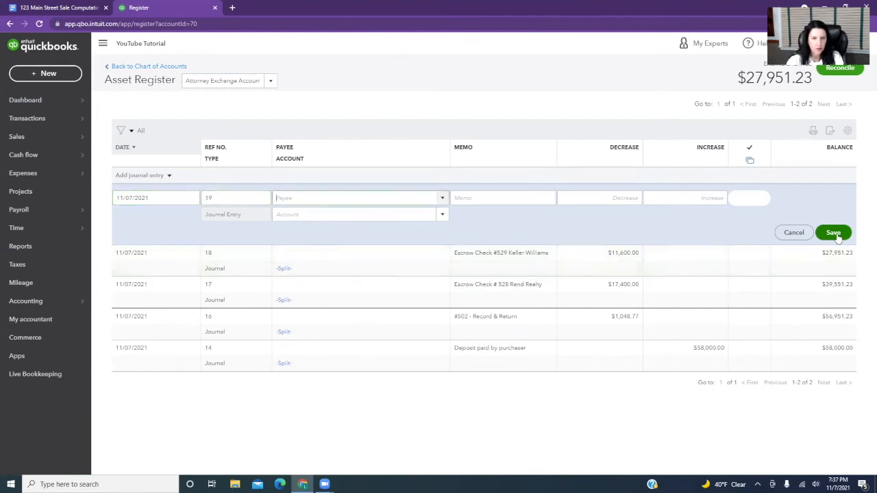
type("Escrow Check #530 NYS Transfer Tax")
key("Tab")
type("2495")
Assign the NYS transfer tax entry to Transfer Tax Expense and save it.
key("Tab")
key("Tab")
type("tran")
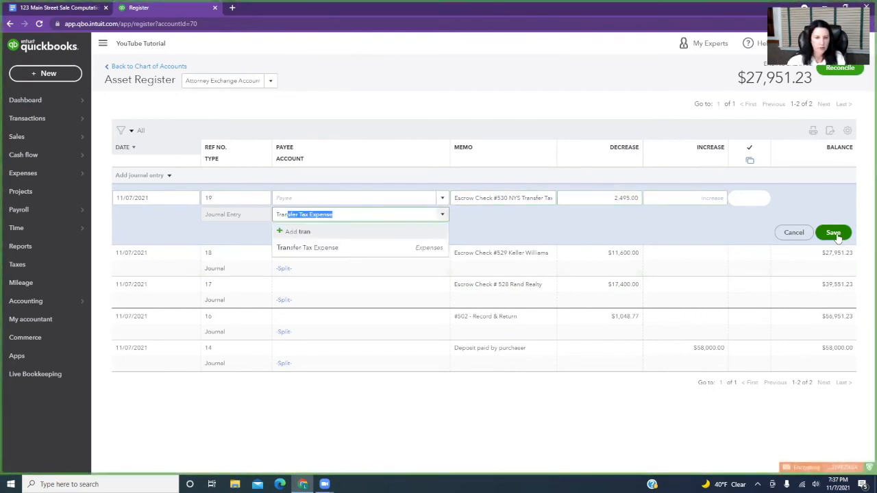
left_click(409, 248)
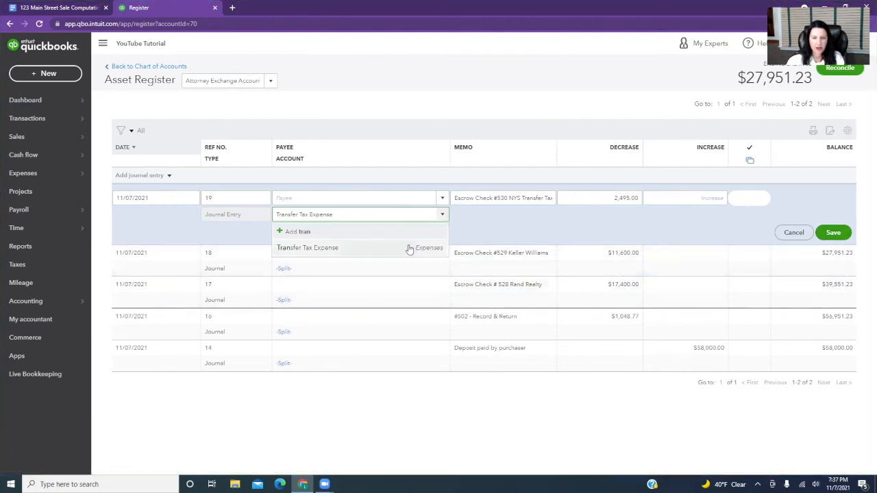
left_click(833, 233)
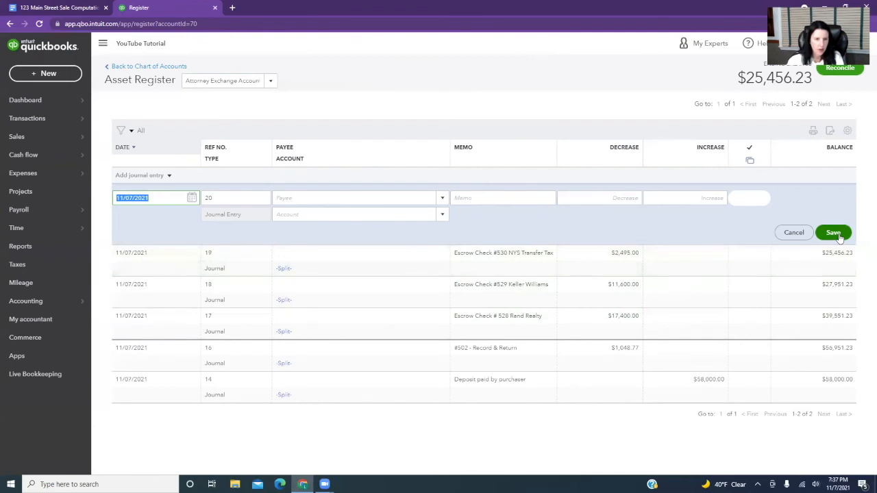
Fill in the new journal entry with the memo "Attorney's Fees" and a decrease of 3,000.
key("Tab")
key("Tab")
key("Tab")
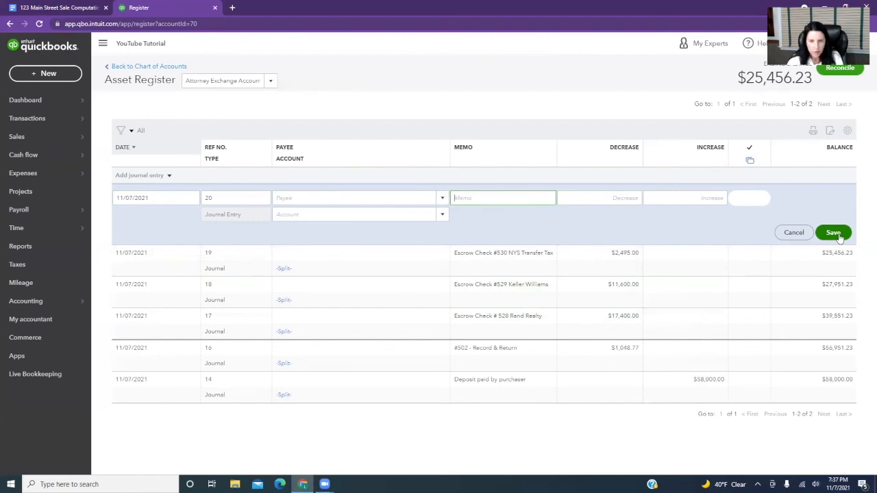
type("Atto")
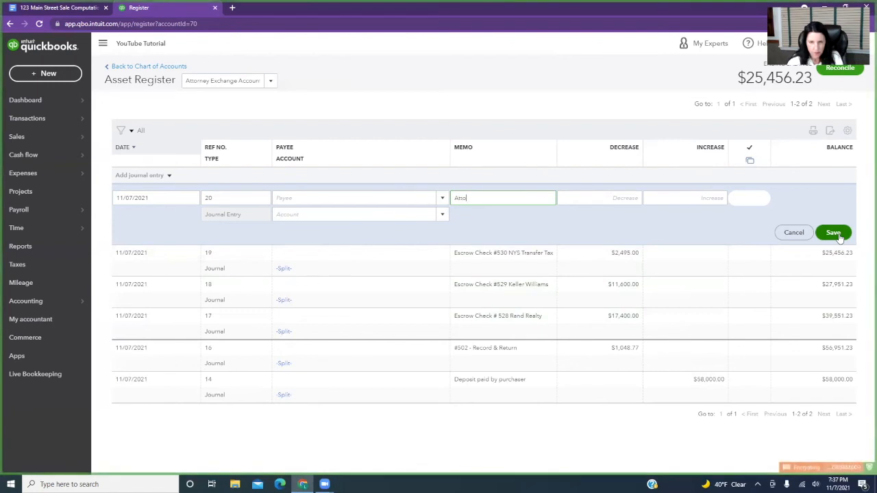
type("rney's Fees")
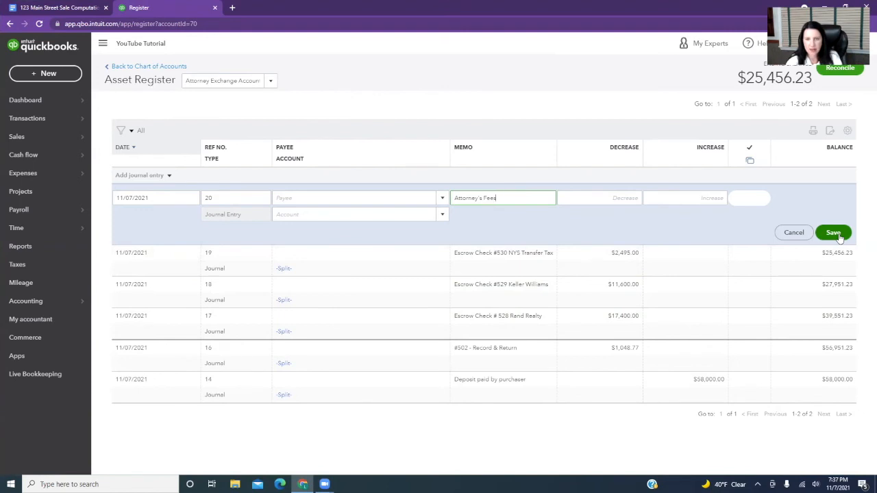
key("Tab")
type("3000")
Assign the attorney's fees entry to Legal Expense and save it.
key("shift+Tab")
key("shift+Tab")
type("Leg")
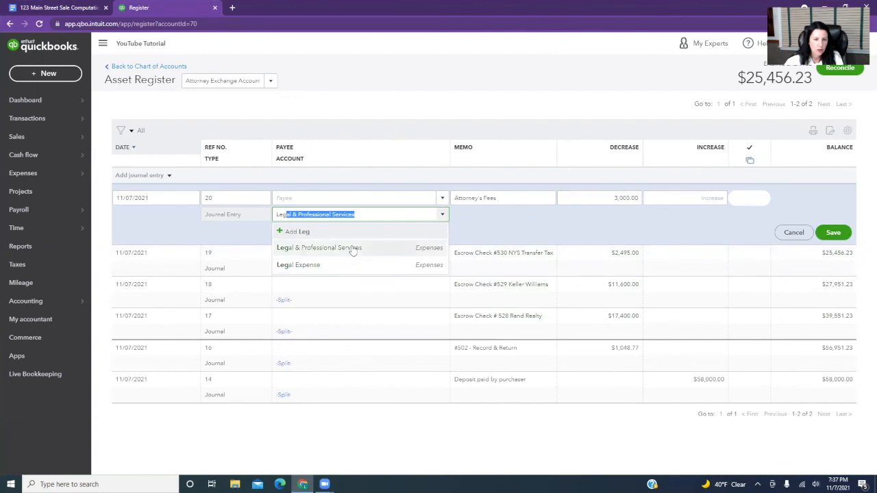
left_click(353, 264)
left_click(832, 233)
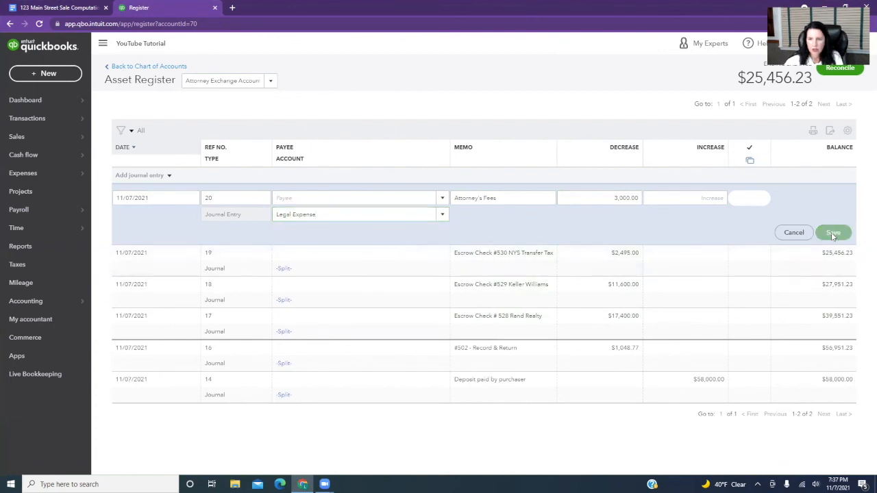
Compare the escrow payments and remaining balance in the 123 Main Street Sale Computations document with the Attorney Exchange Account register.
left_click(60, 7)
scroll(406, 201, "down", 3)
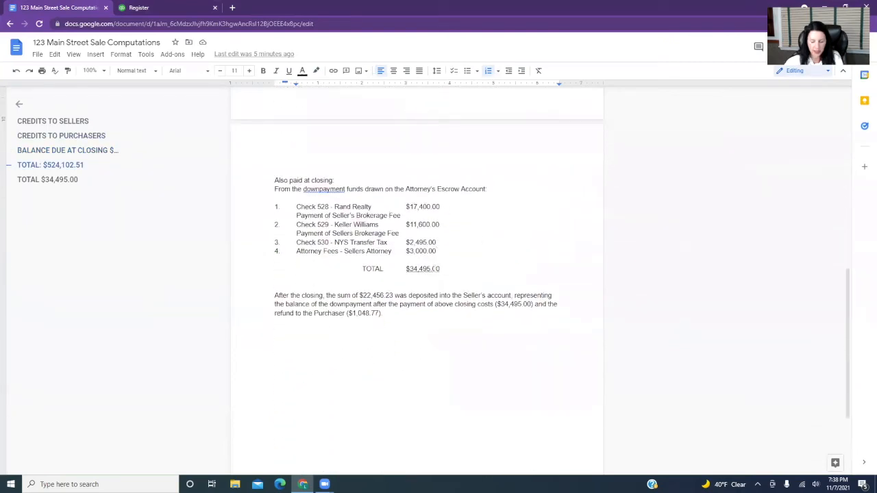
scroll(436, 269, "up", 5)
scroll(450, 157, "up", 2)
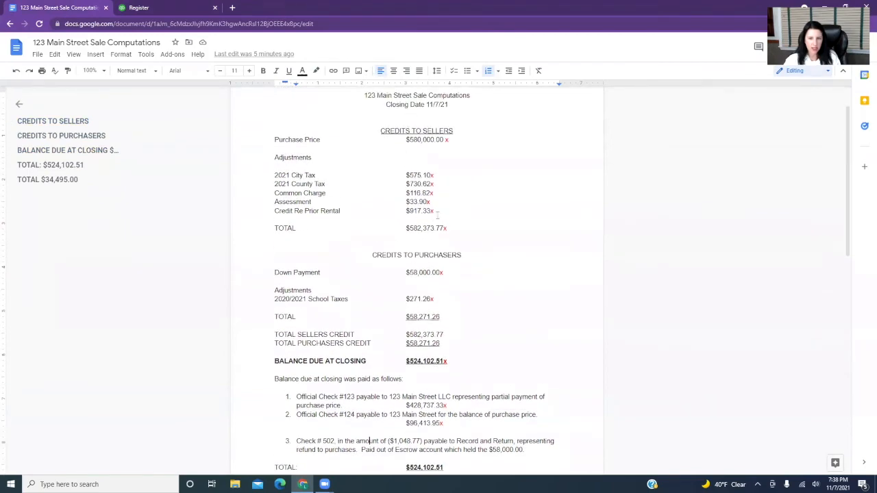
scroll(438, 219, "down", 5)
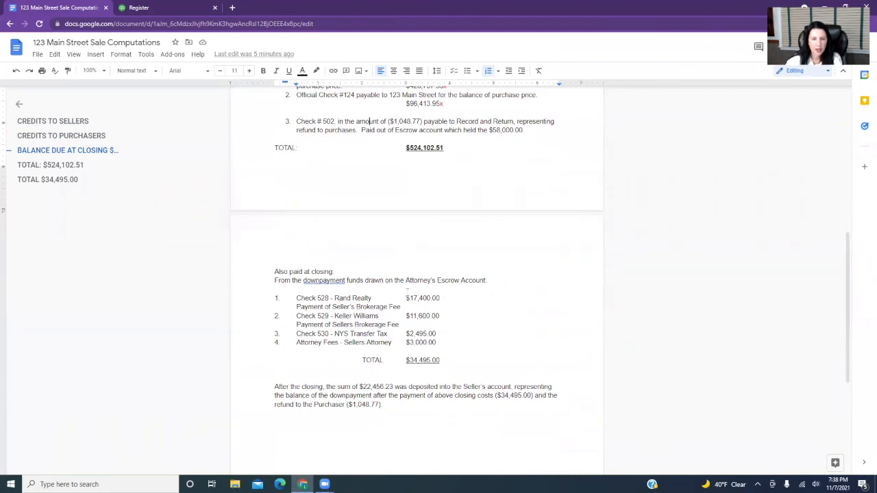
left_click(179, 9)
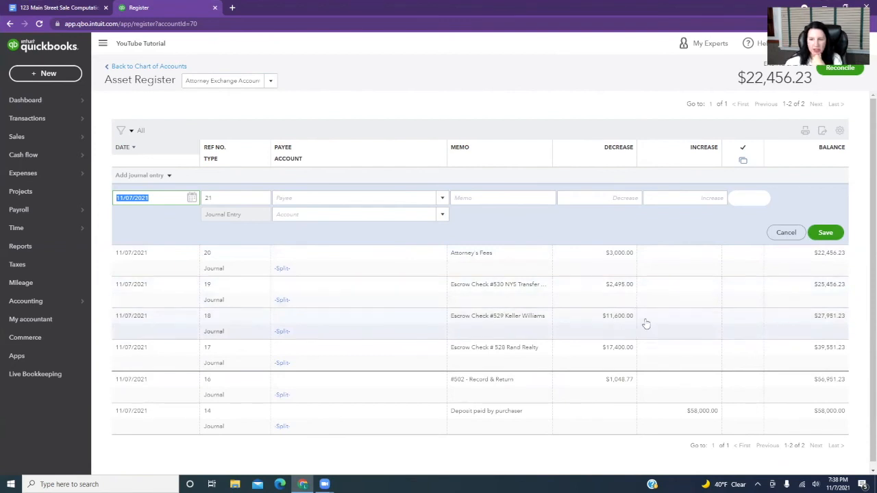
scroll(648, 357, "down", 1)
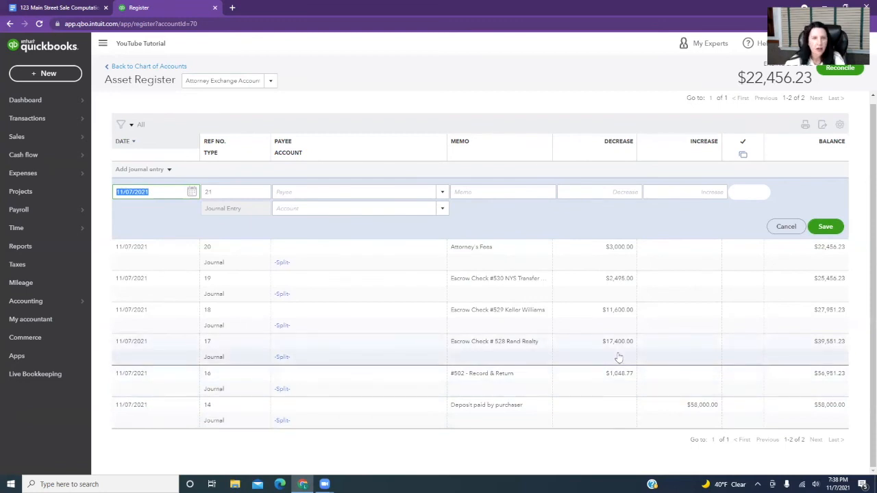
left_click(88, 8)
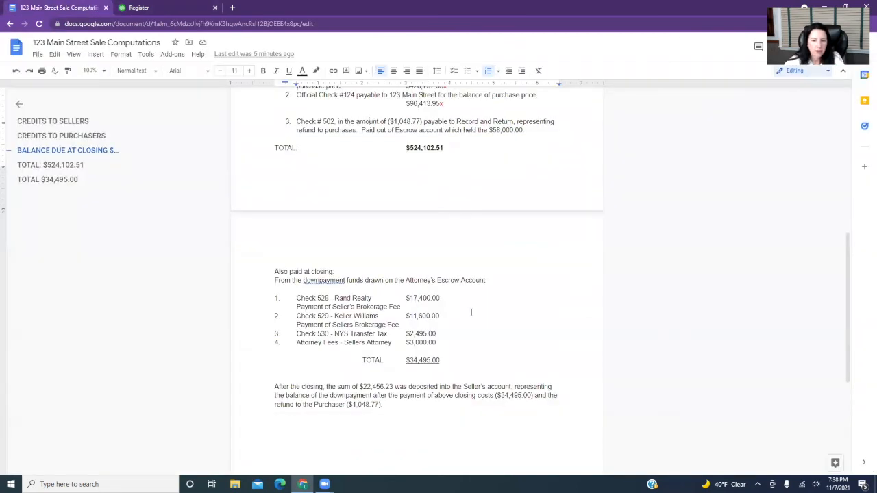
In the QuickBooks register, fill in the new journal entry with memo "Check from attorney for remaining escrow deposit" and a decrease of 22,456.23.
scroll(469, 309, "down", 3)
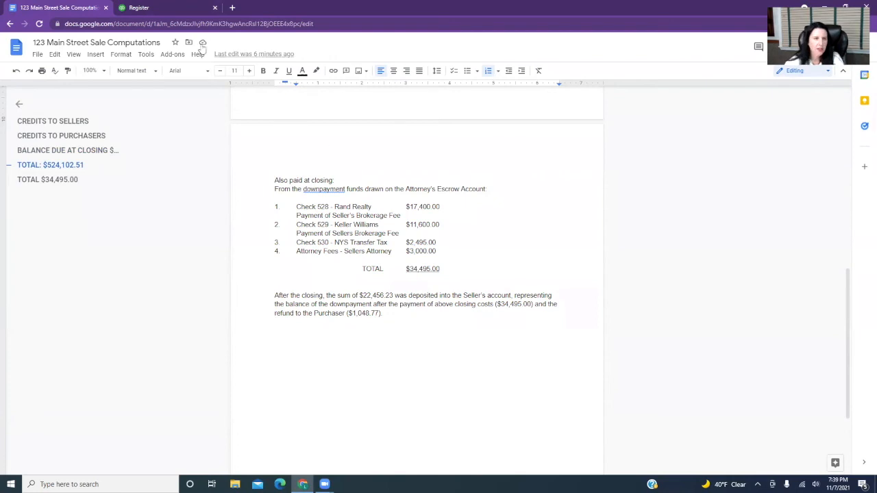
left_click(137, 7)
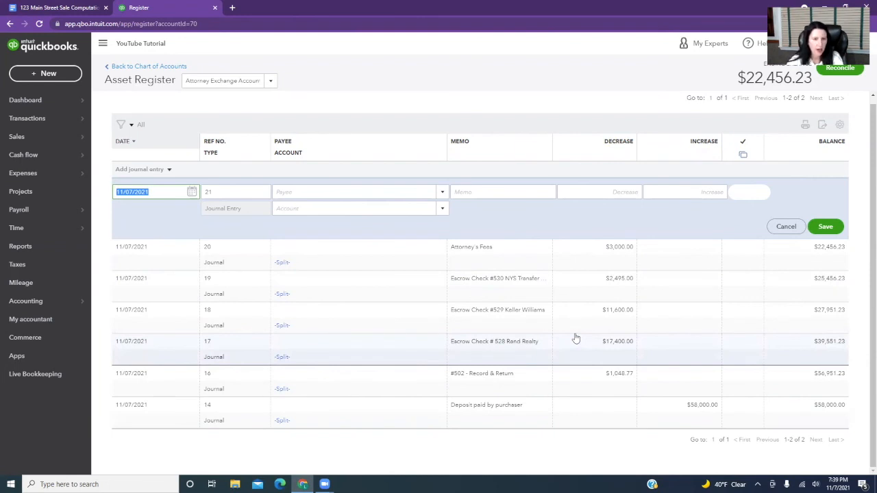
key("Tab")
key("Tab")
key("Tab")
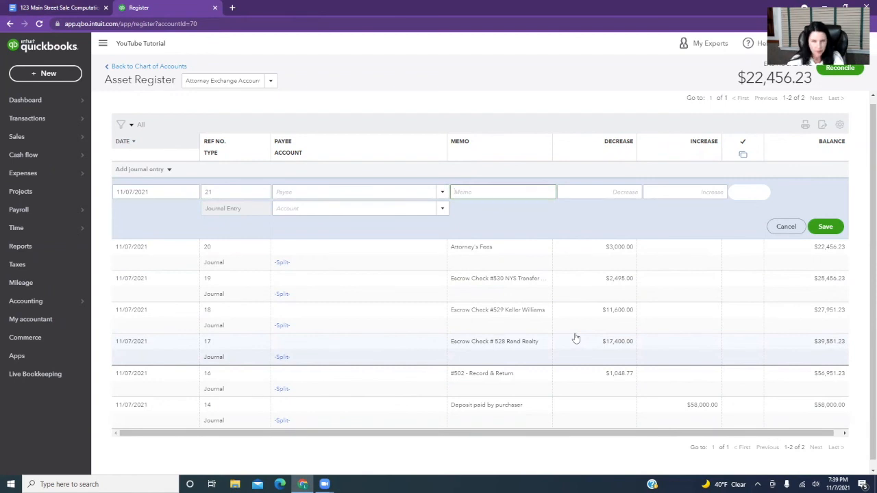
type("Check from")
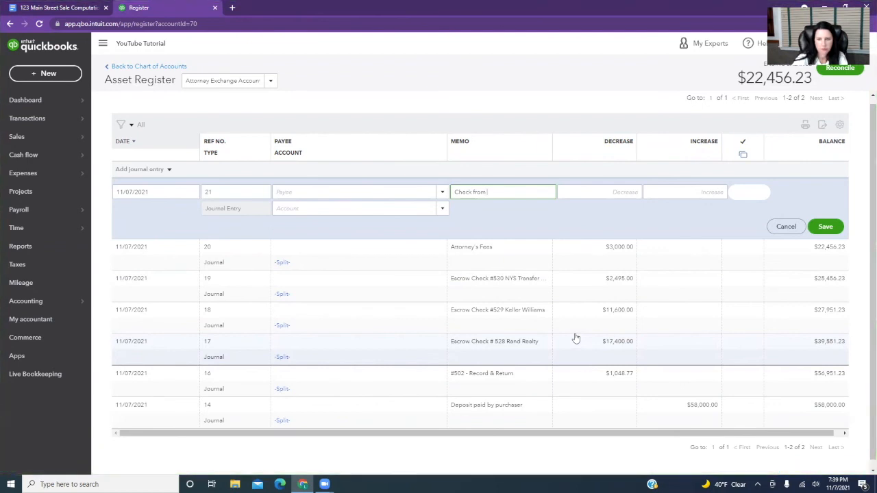
type(" attorney")
type(" for")
type(" remaining es")
type("crow depos")
type("it")
key("Tab")
type("22456.23")
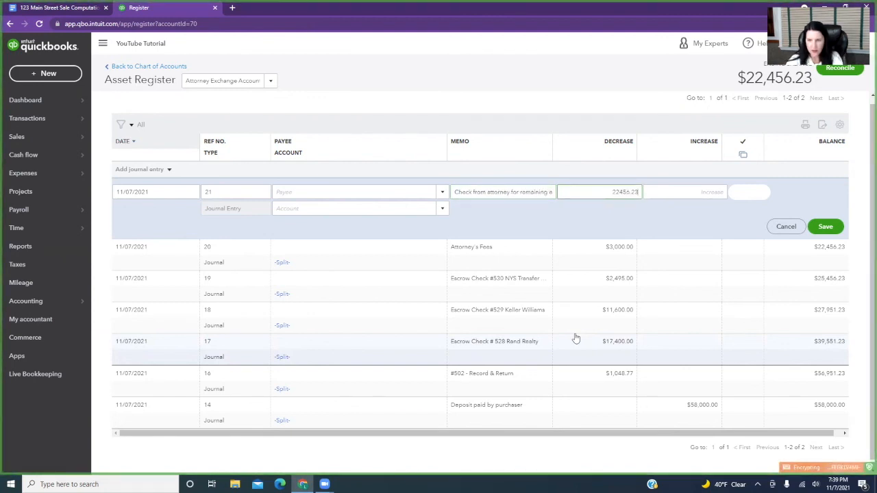
key("Tab")
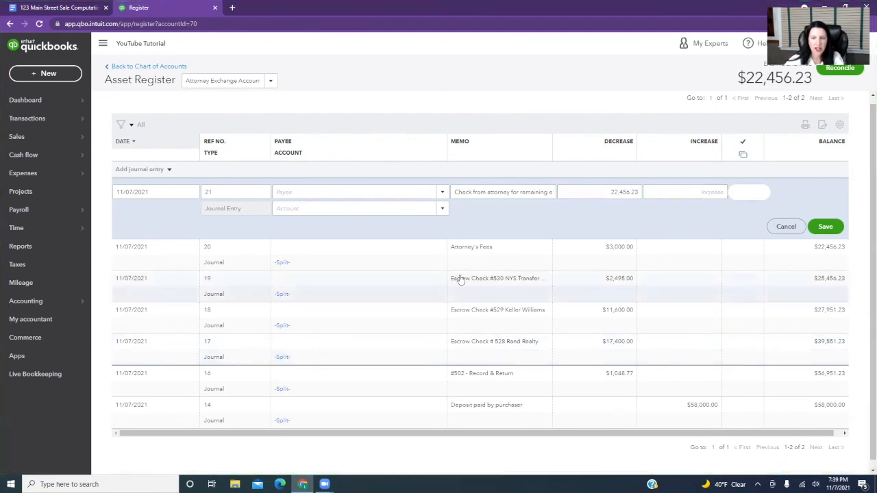
Assign the remaining escrow deposit entry to the Chase Checking account and save it.
left_click(333, 208)
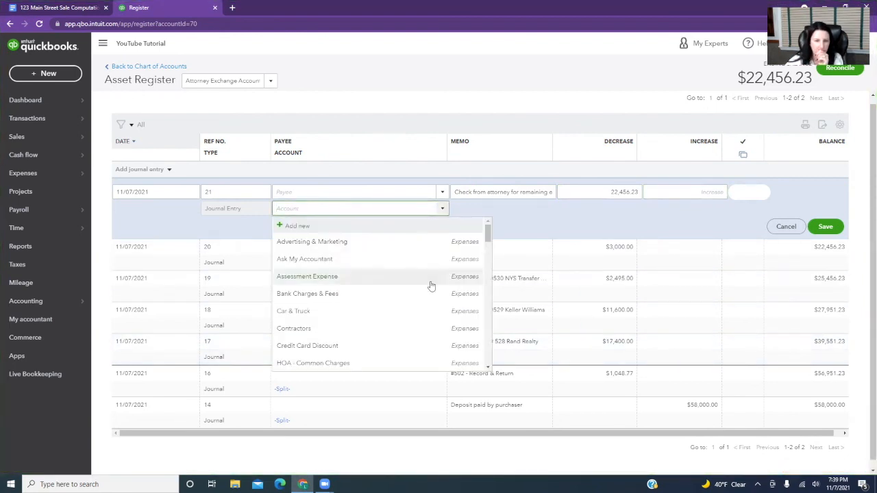
scroll(431, 285, "down", 10)
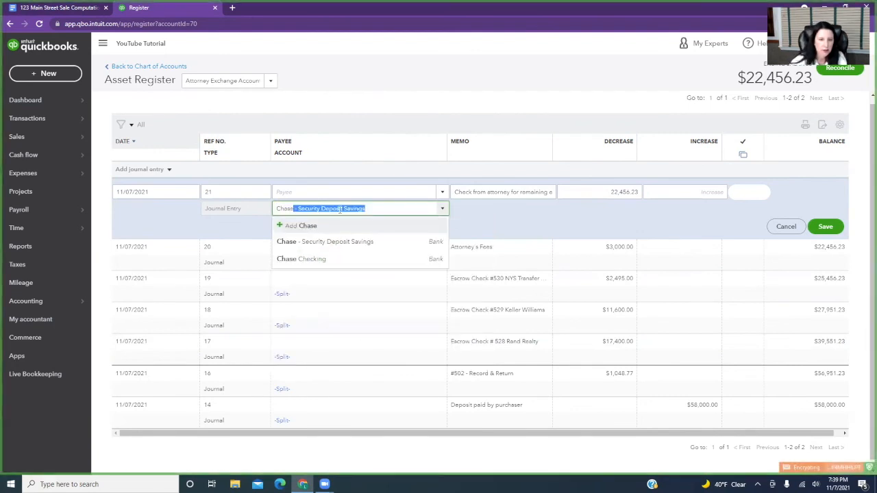
left_click(337, 261)
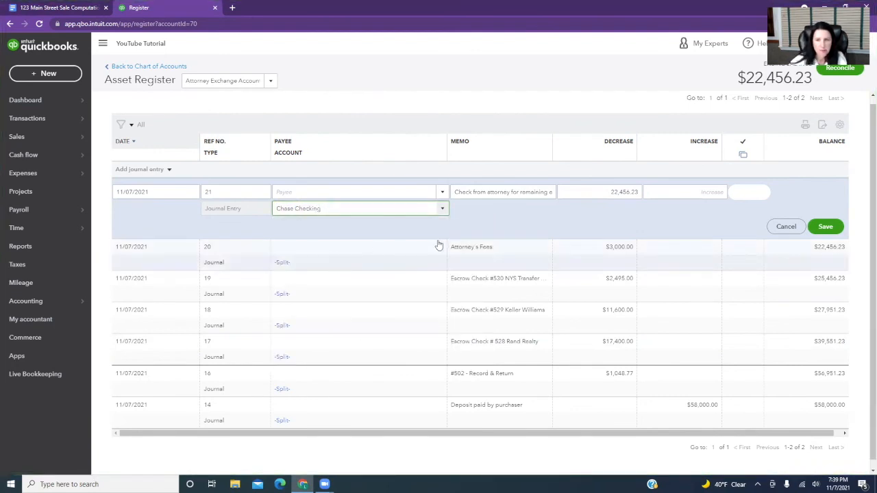
left_click(827, 229)
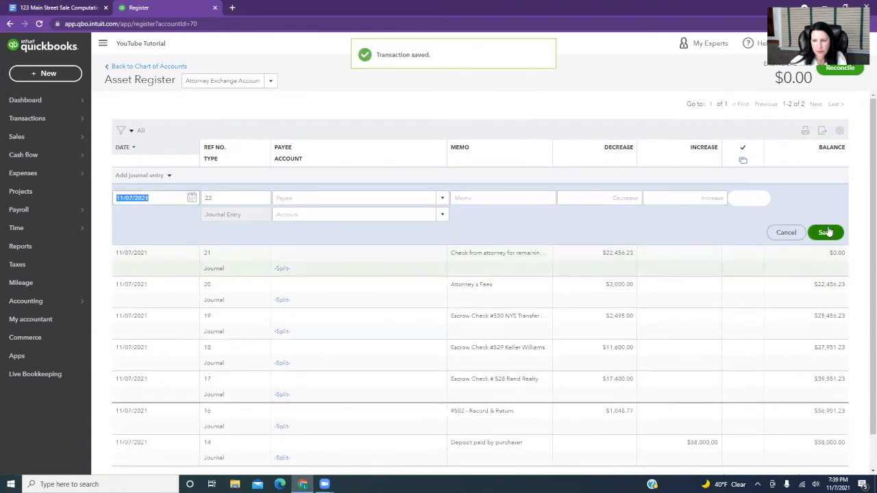
Switch to the 123 Main Street Sale Computations document and highlight the $22,456.23 deposited after closing in yellow.
left_click(71, 8)
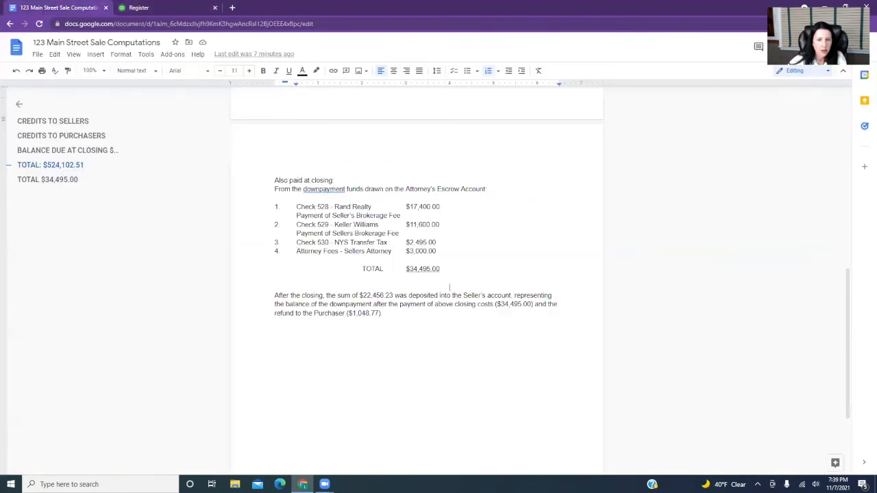
left_click_drag(359, 295, 393, 296)
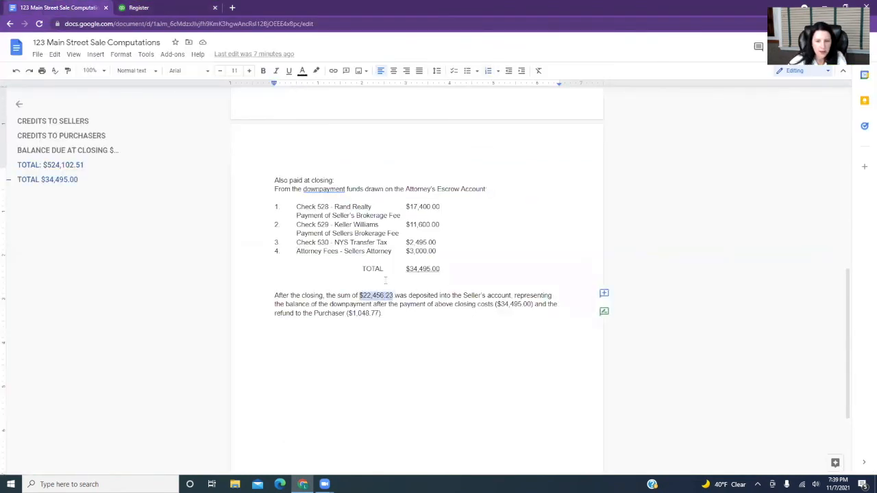
left_click(316, 70)
left_click(349, 127)
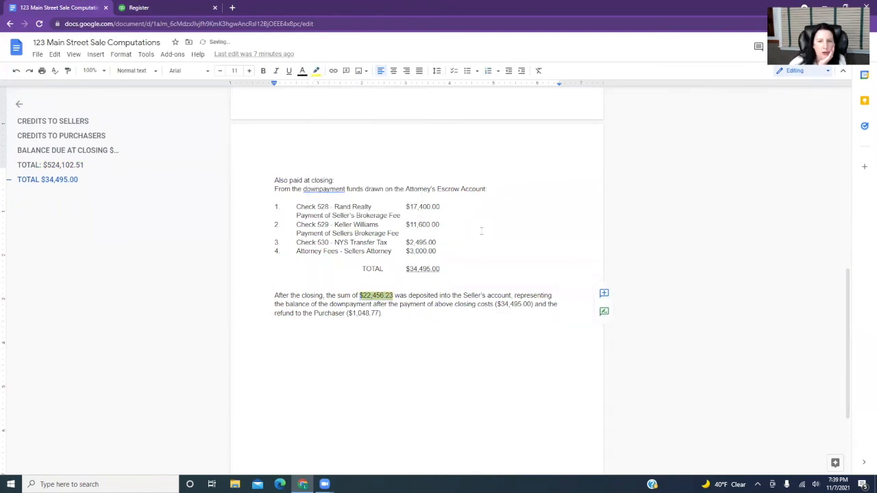
left_click(473, 243)
Highlight the amounts of official checks #123 and #124, $428,737.33 and $96,413.95, in yellow.
scroll(487, 267, "up", 5)
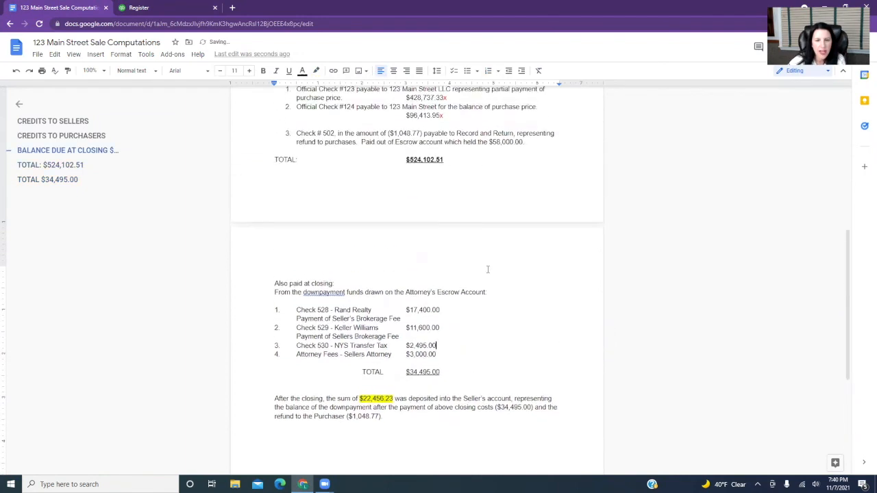
left_click_drag(406, 223, 444, 224)
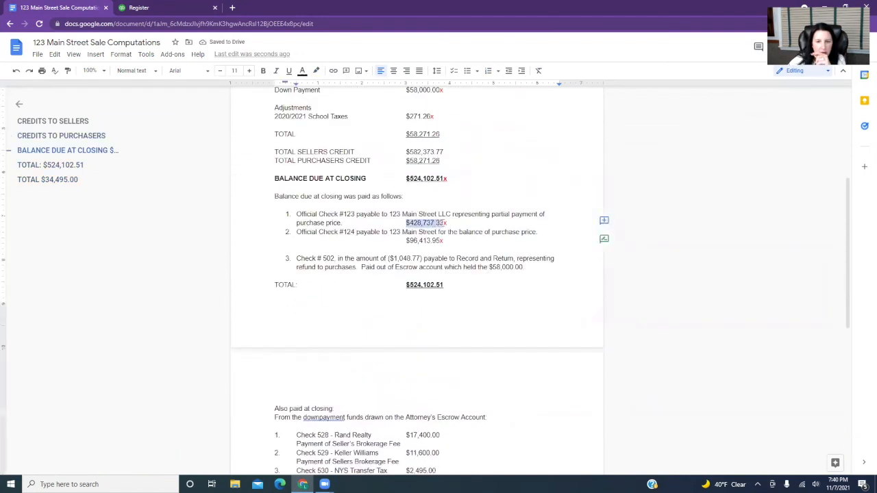
left_click(316, 70)
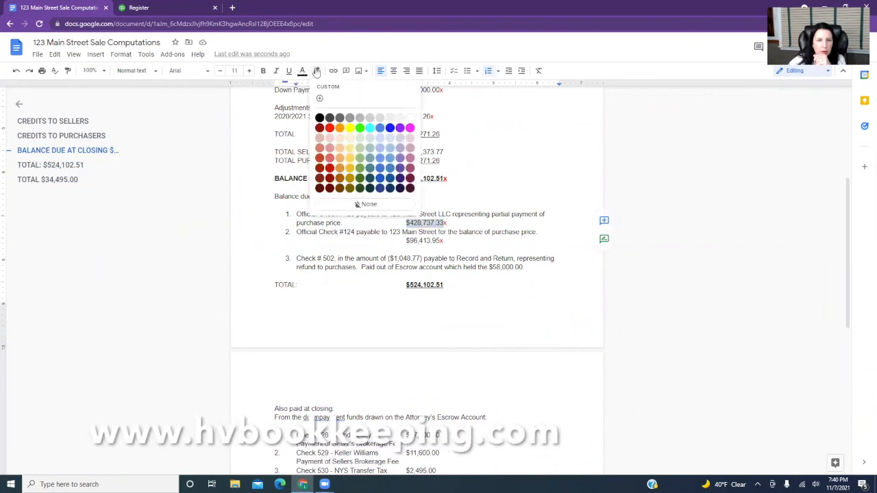
left_click(354, 133)
left_click_drag(407, 241, 444, 241)
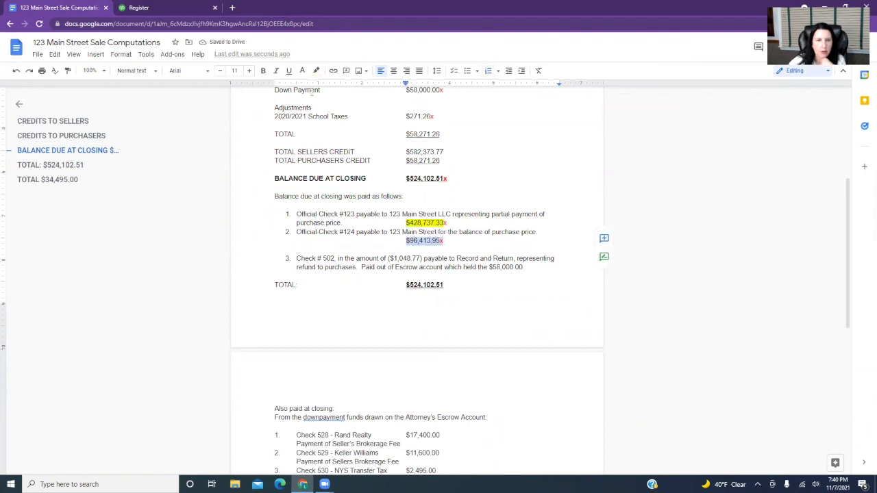
left_click(316, 71)
left_click(350, 128)
scroll(480, 240, "down", 2)
left_click(469, 140)
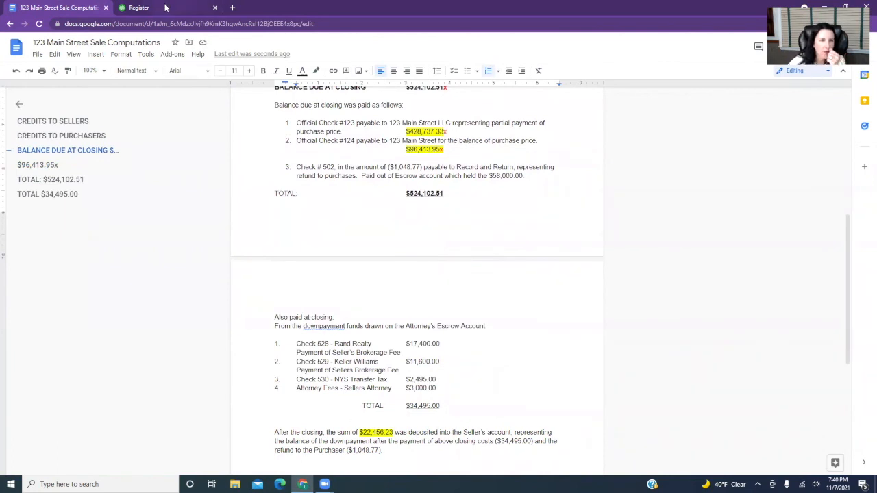
Switch to QuickBooks and check the Chase Checking register for the three highlighted closing deposits.
key("ctrl+Tab")
left_click(272, 80)
scroll(279, 164, "down", 3)
left_click(280, 113)
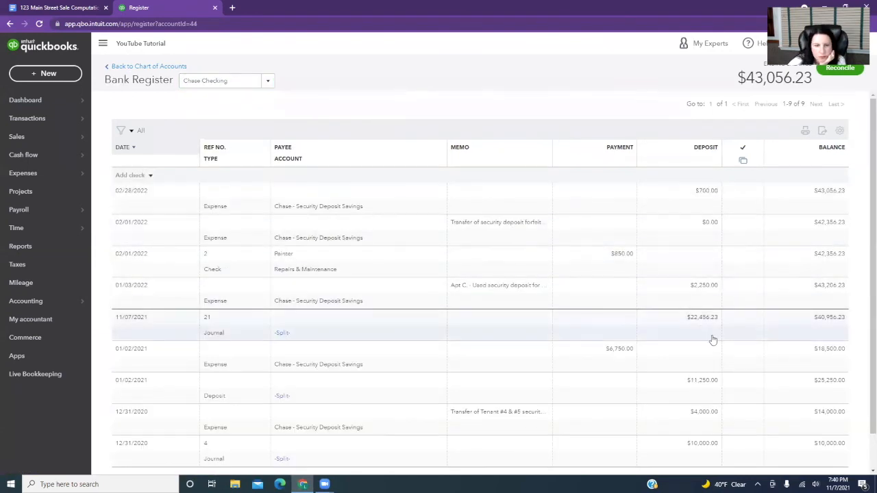
scroll(713, 340, "down", 1)
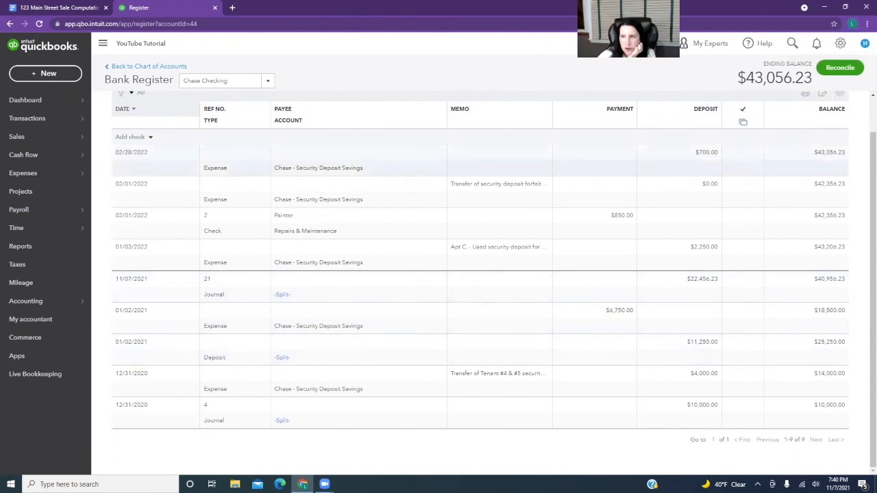
Open the buyer's $428,737.33 bank deposit, change its account to Chase Checking, and save it.
left_click(792, 43)
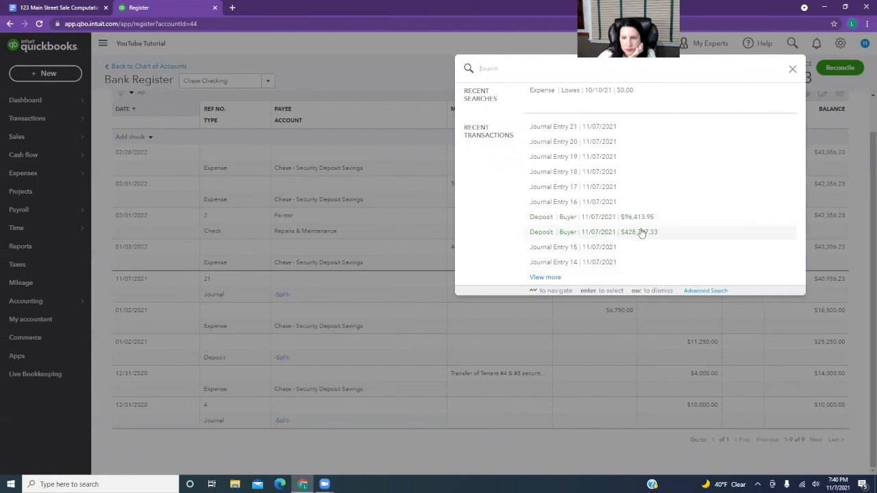
left_click(642, 229)
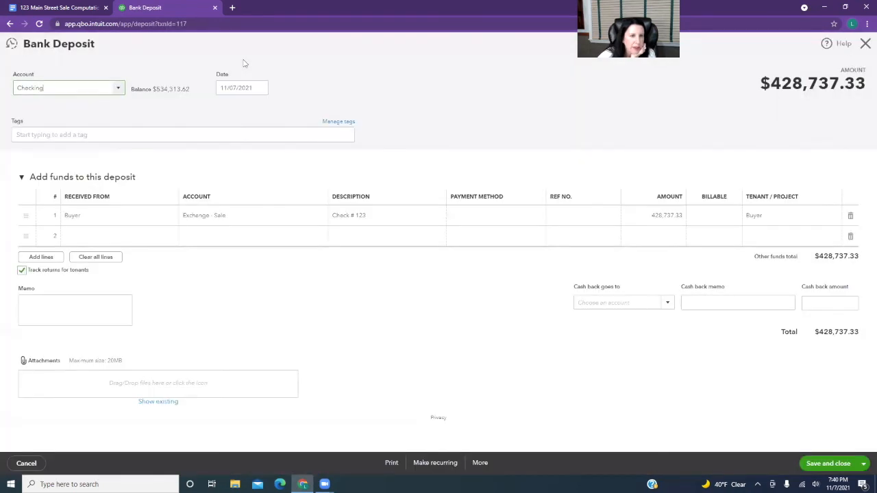
left_click(123, 88)
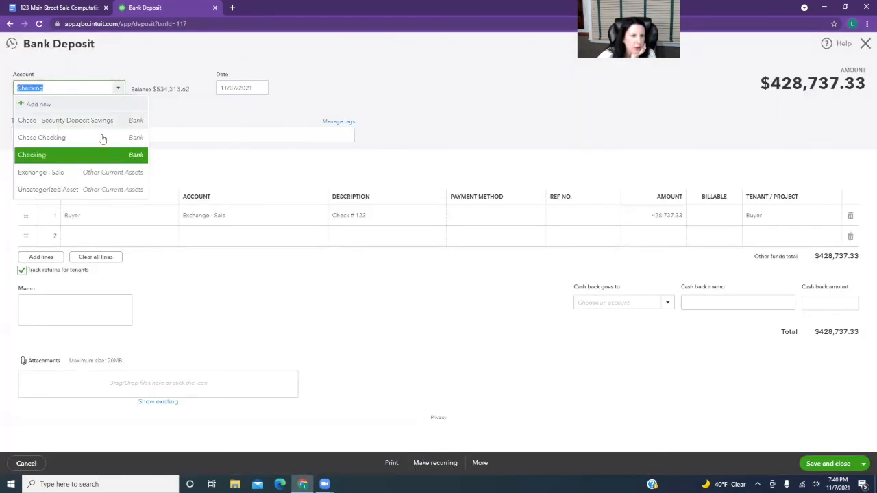
left_click(110, 139)
left_click(828, 463)
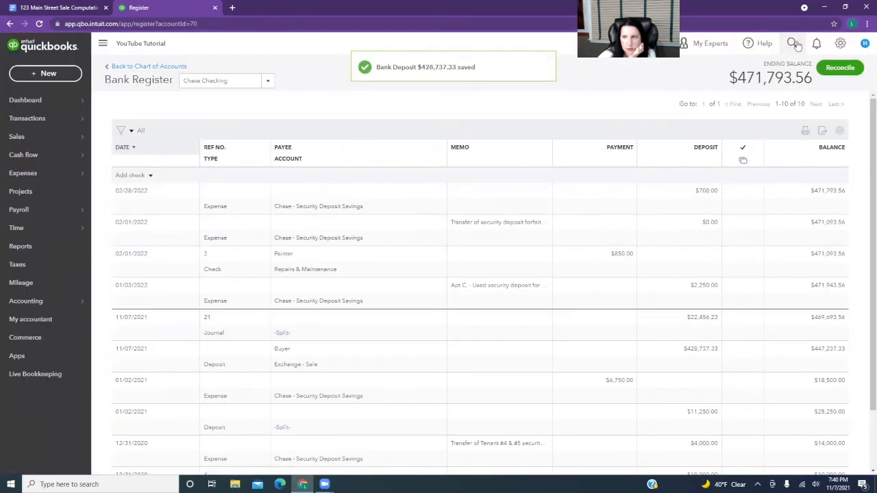
Open the buyer's $96,413.95 bank deposit, change its account to Chase Checking, and save it.
left_click(793, 44)
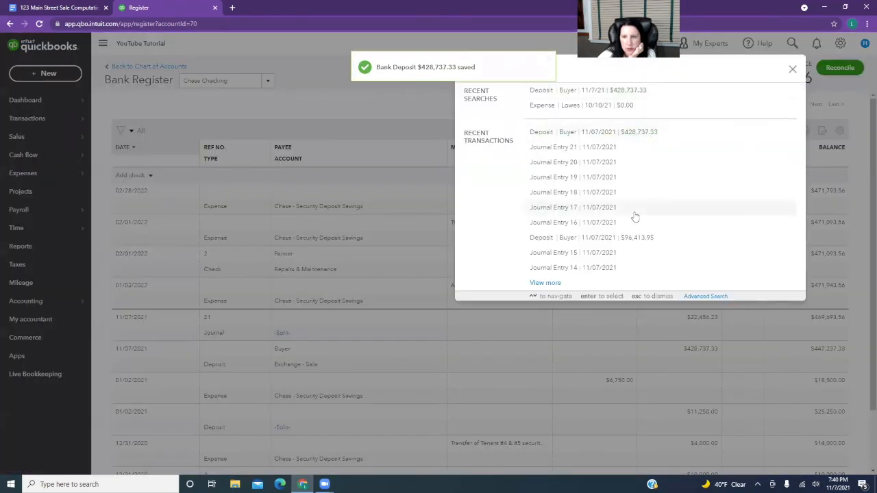
left_click(637, 239)
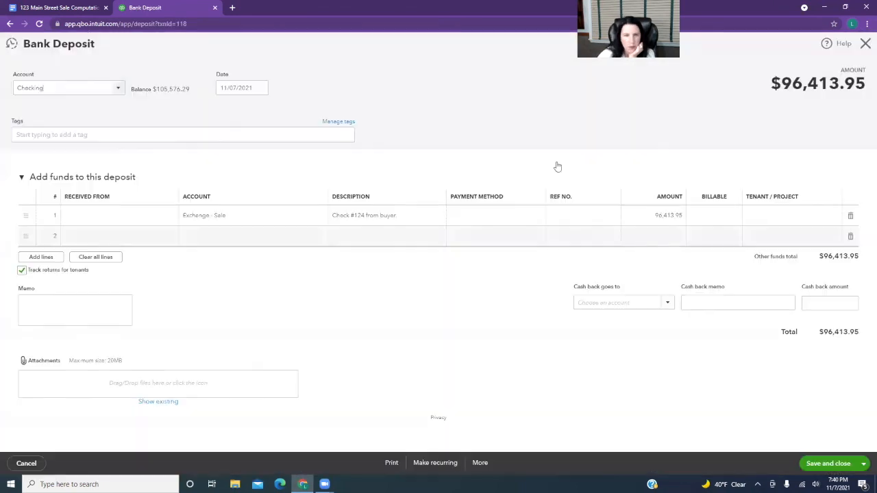
left_click(114, 88)
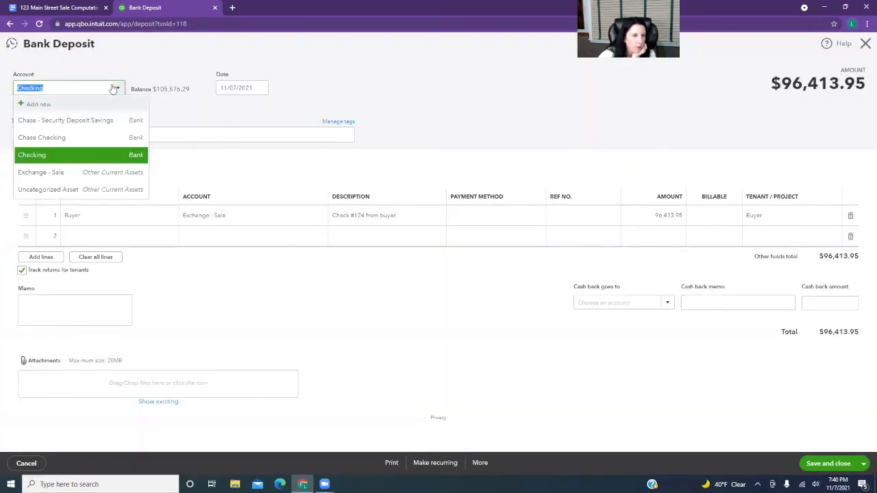
left_click(94, 138)
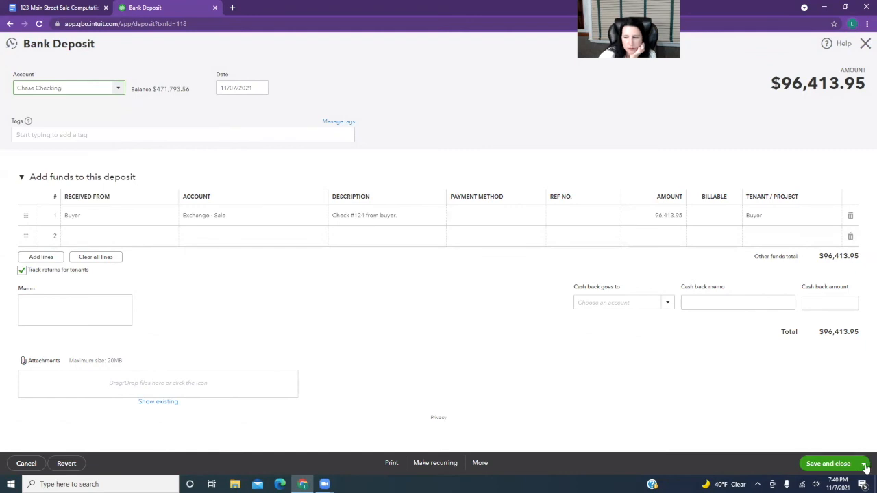
left_click(829, 463)
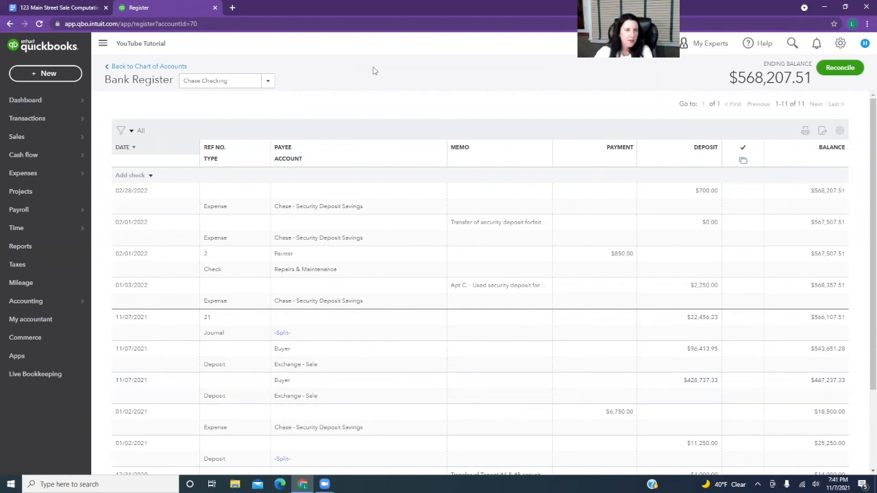
Review the school tax adjustment and the check #502 refund amount in the 123 Main Street Sale Computations document.
left_click(75, 8)
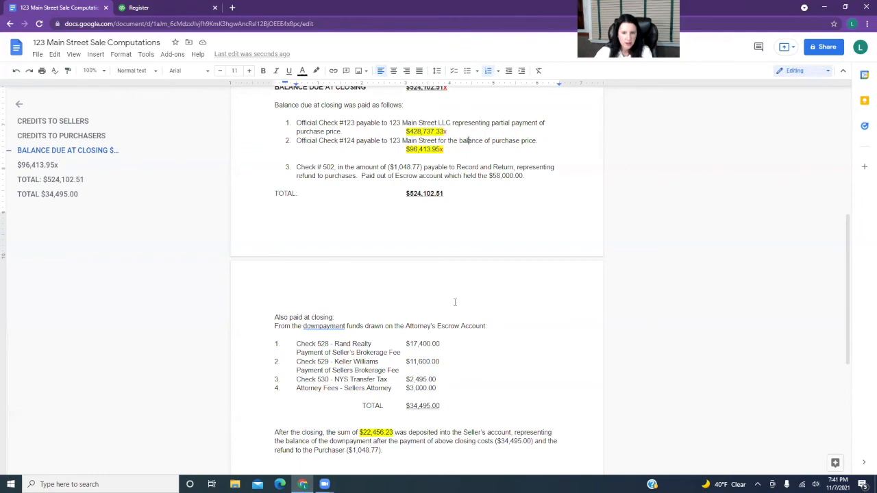
scroll(469, 141, "up", 5)
left_click_drag(405, 299, 436, 299)
scroll(445, 299, "down", 2)
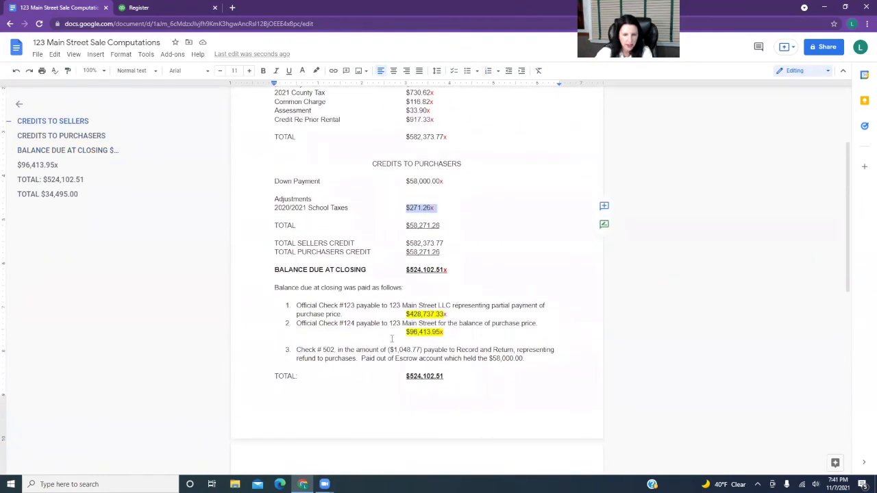
left_click_drag(389, 349, 428, 350)
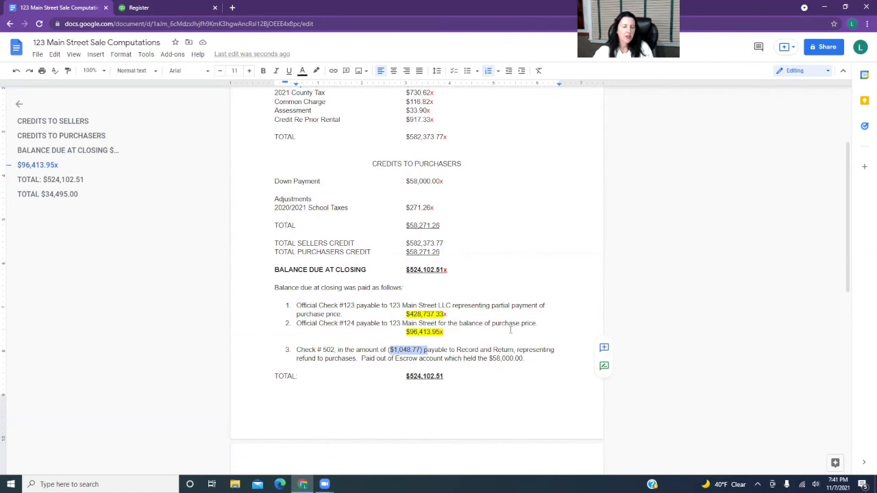
Switch to QuickBooks and display the Exchange - Sale register to check its entries and balance.
left_click(165, 11)
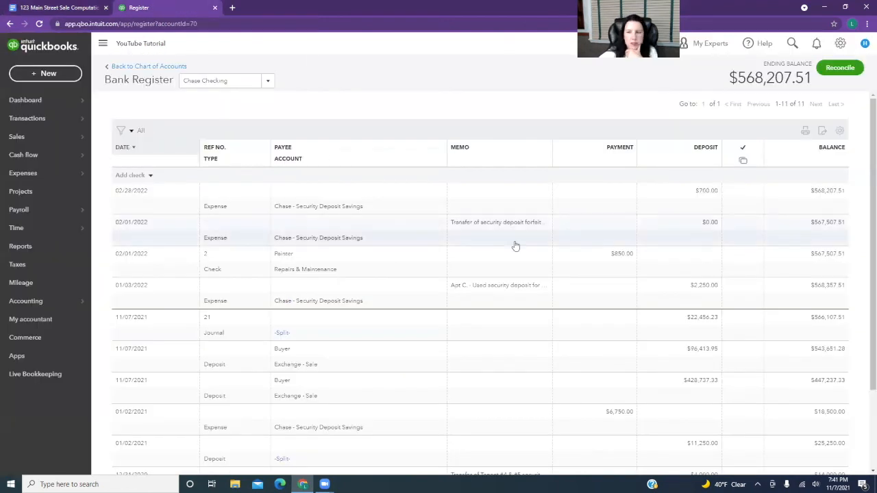
left_click(234, 80)
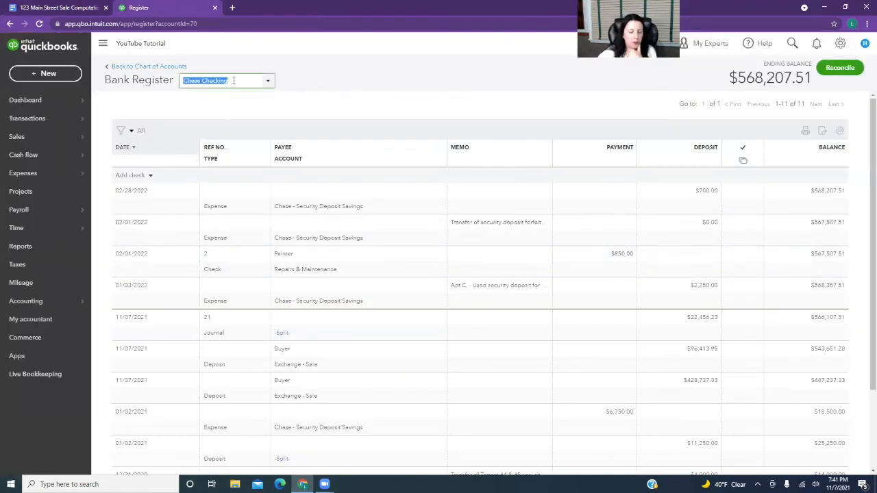
type("exch")
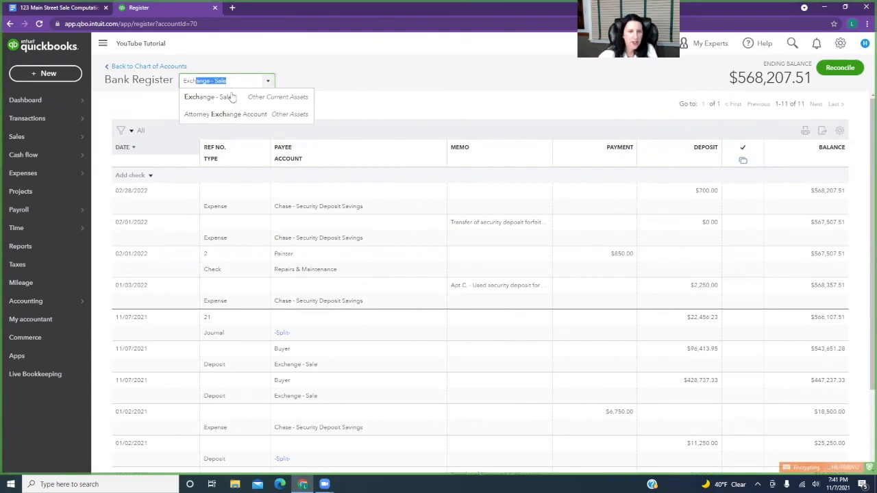
left_click(232, 96)
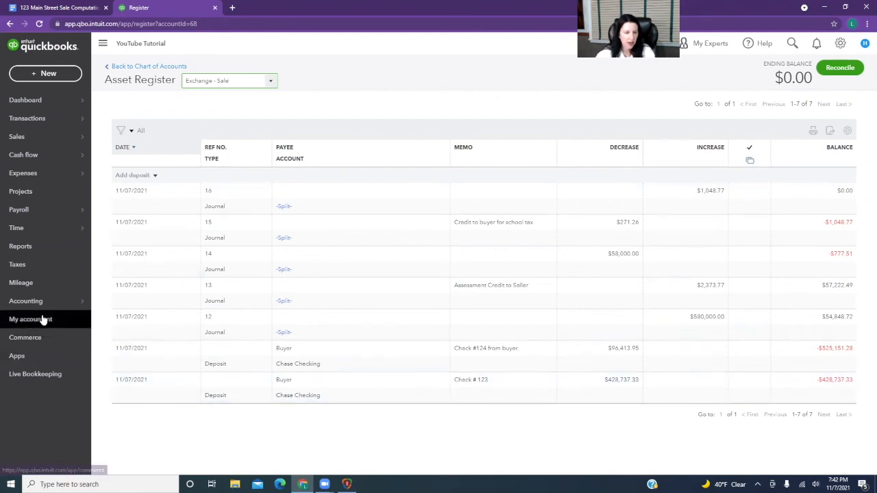
Filter the chart of accounts by "123" and open the 123 Main Street register to check its balance.
mouse_move(52, 303)
left_click(118, 302)
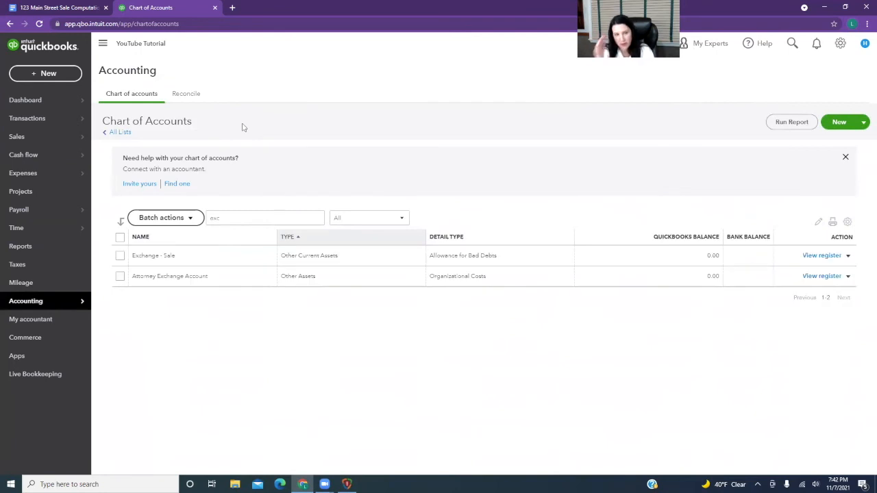
left_click_drag(240, 216, 198, 220)
type("123")
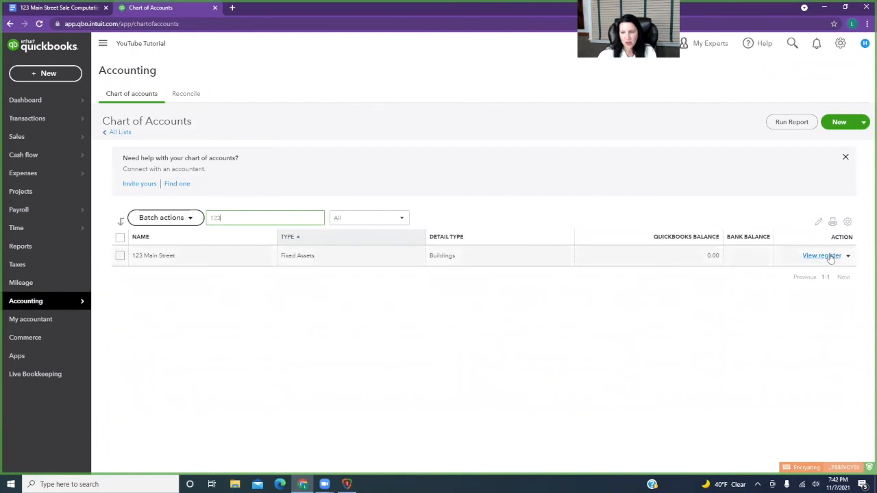
left_click(828, 256)
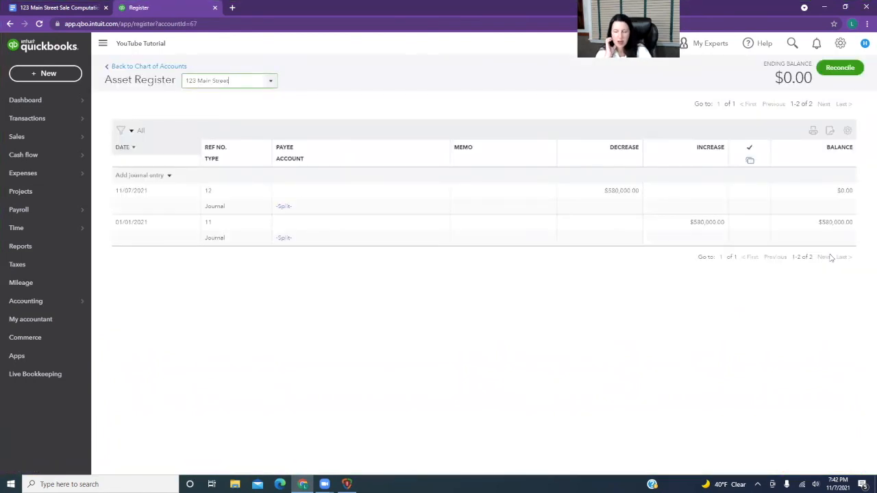